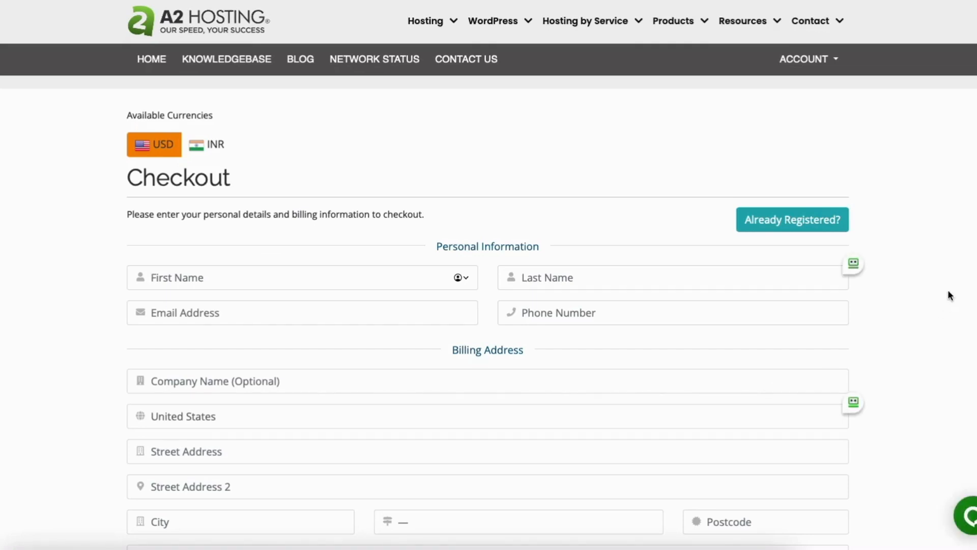
- Review the personal and billing fields of the checkout form and choose the default contact for the domain registrant information
scroll(489, 275, down, 5)
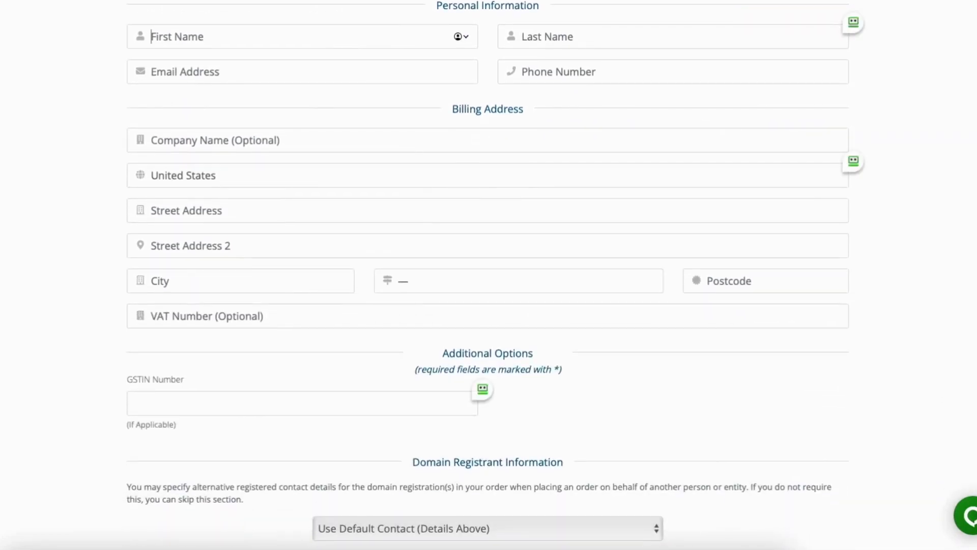
scroll(489, 275, down, 2)
scroll(489, 275, down, 5)
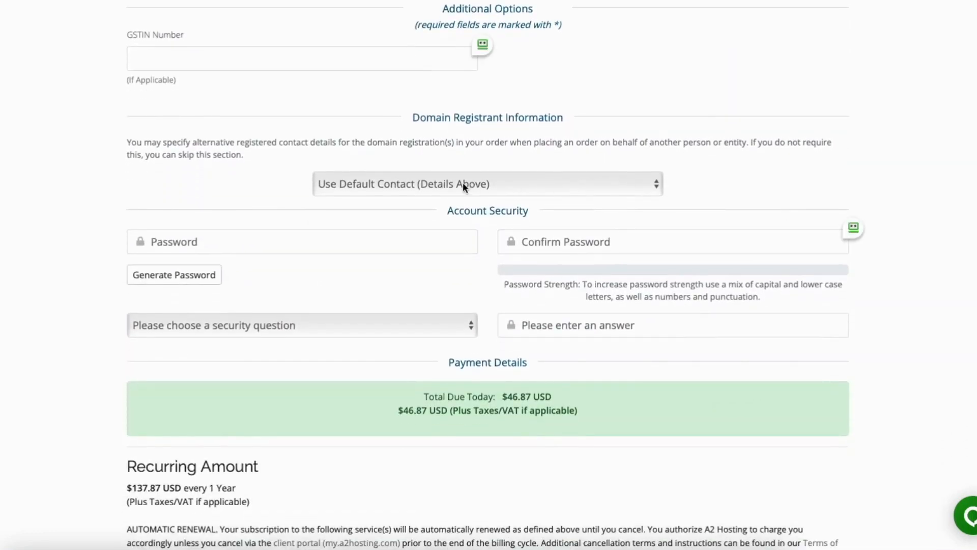
click(436, 186)
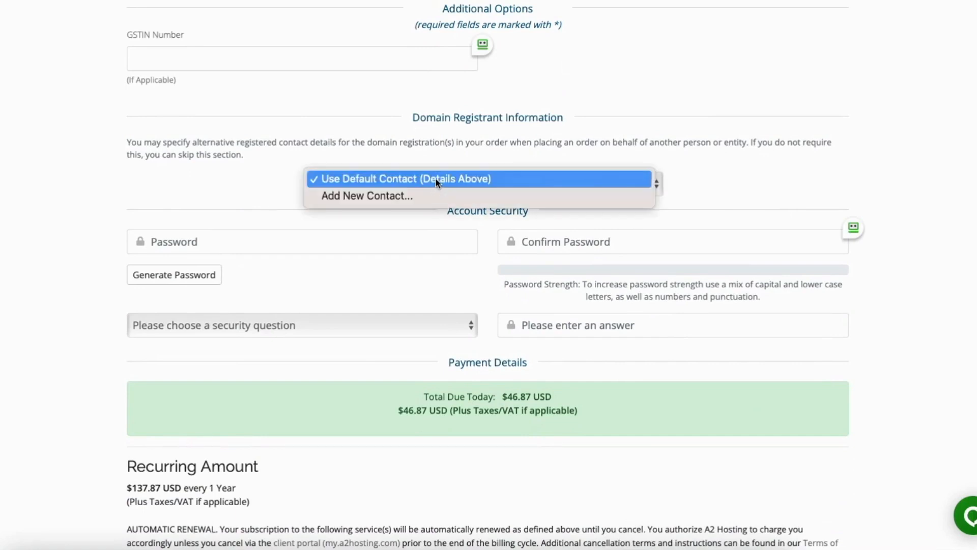
click(436, 181)
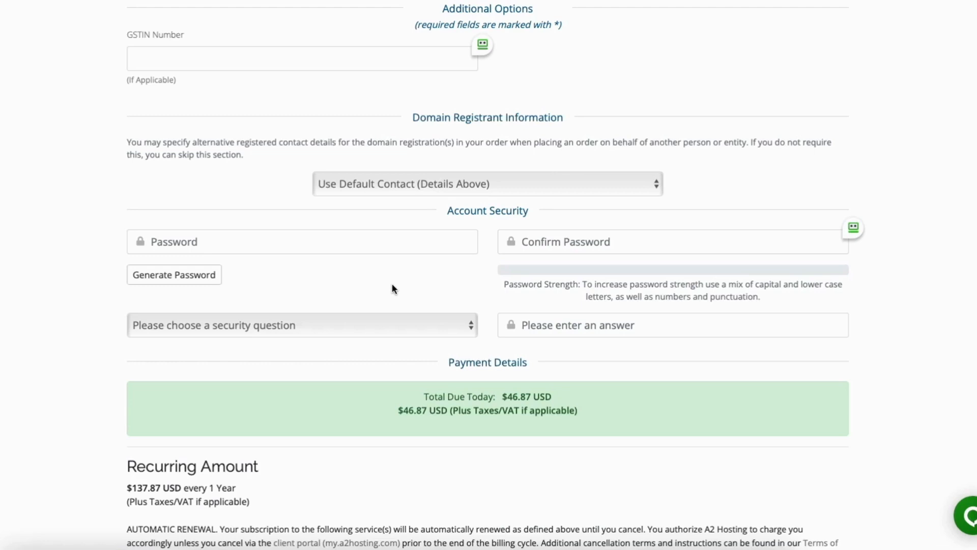
- Opt out of the mailing list and agree to the Terms of Service at the end of the checkout form
scroll(487, 275, down, 4)
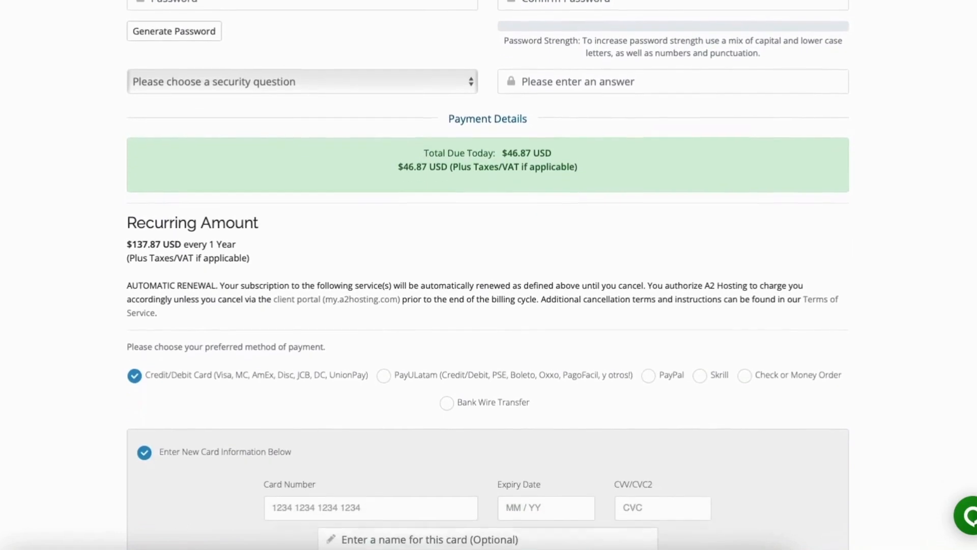
scroll(488, 275, down, 2)
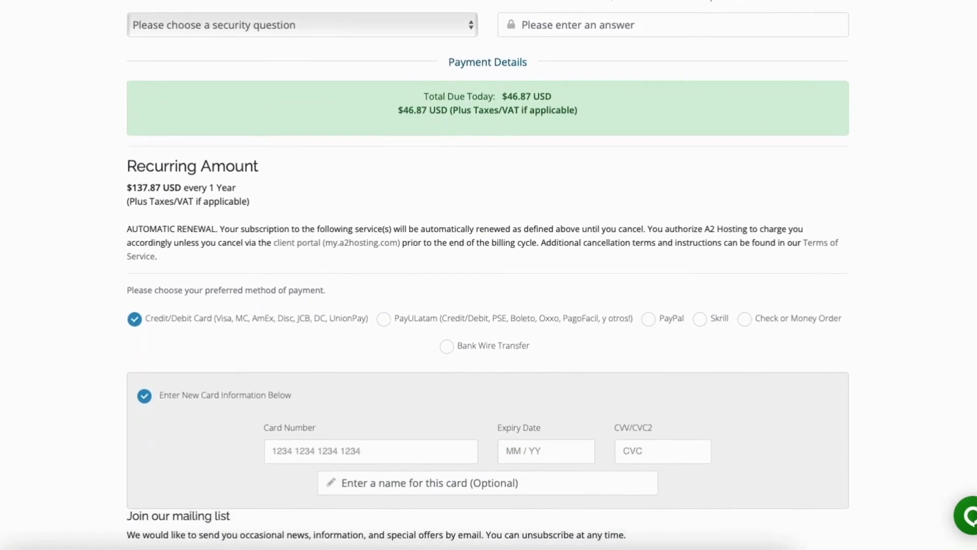
scroll(488, 274, down, 1)
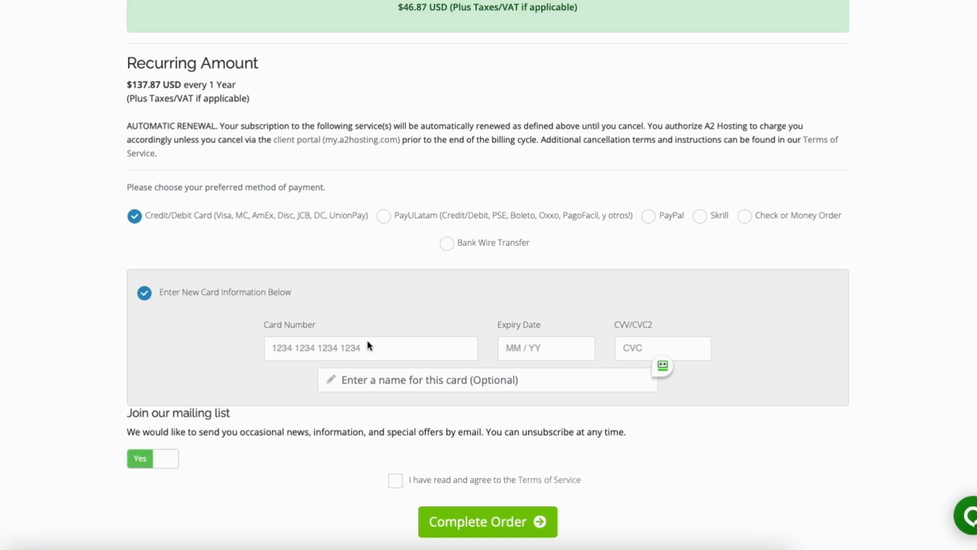
click(156, 466)
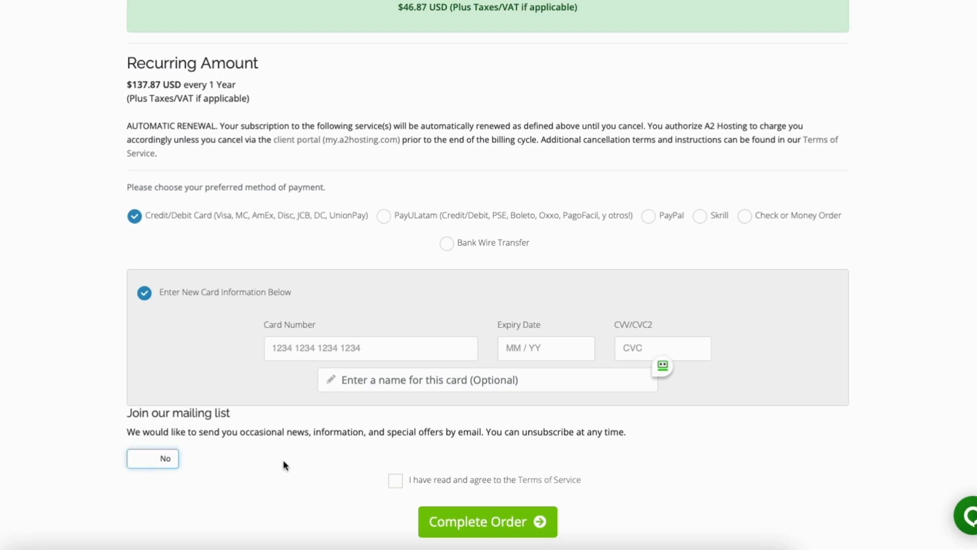
click(396, 480)
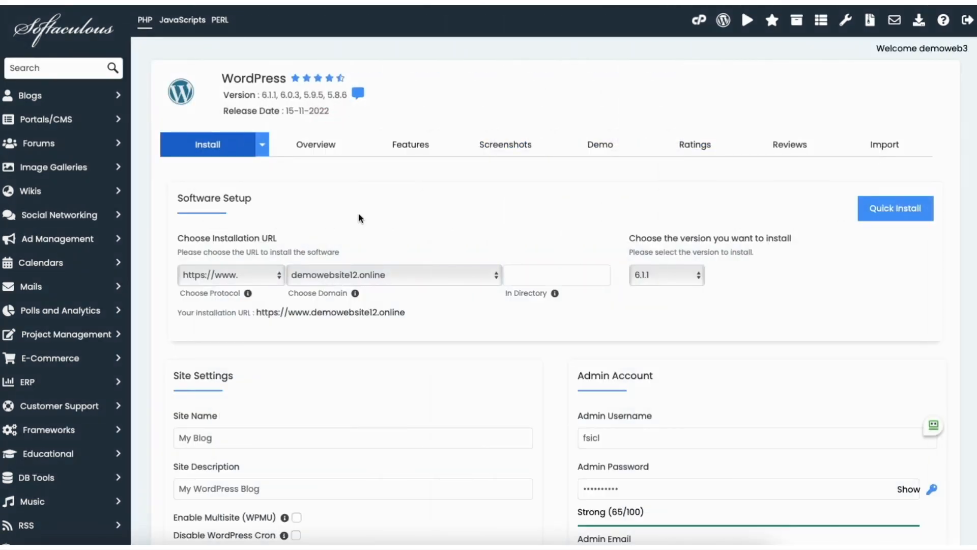
click(253, 278)
click(223, 261)
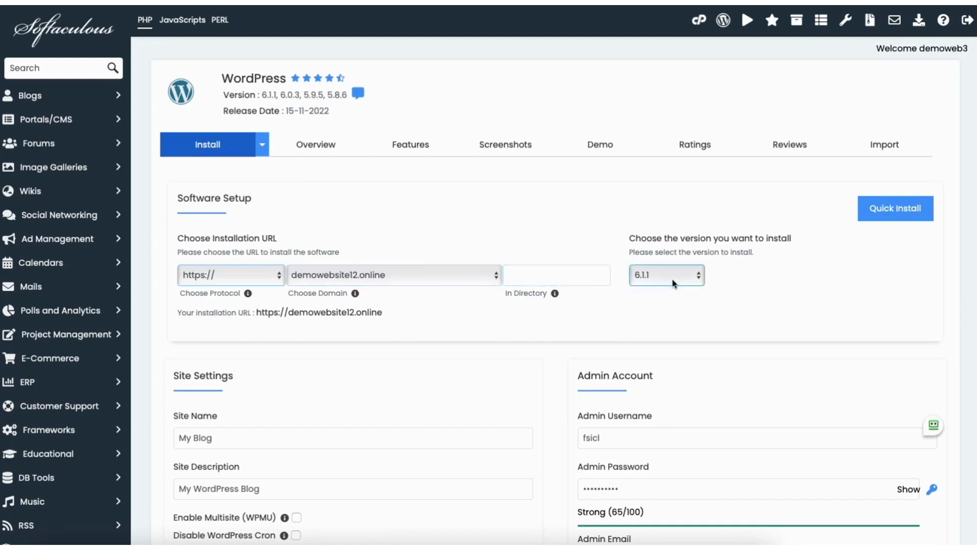
click(688, 279)
click(688, 277)
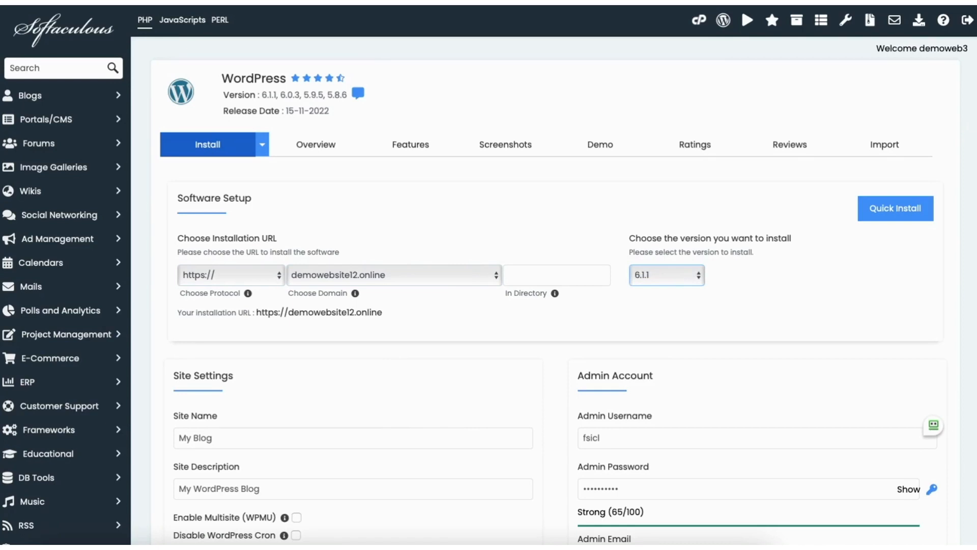
- Choose English as the language of the WordPress installation
scroll(973, 226, down, 5)
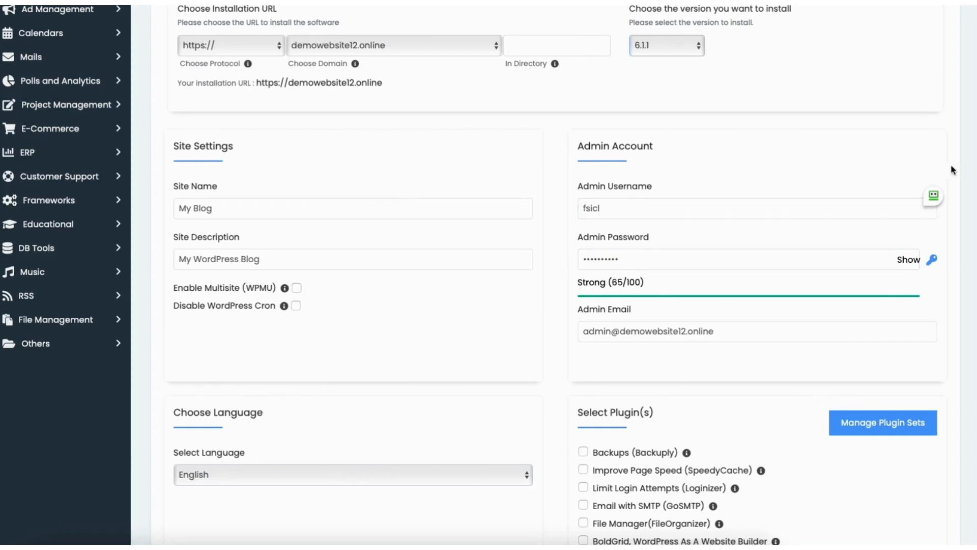
scroll(509, 274, down, 5)
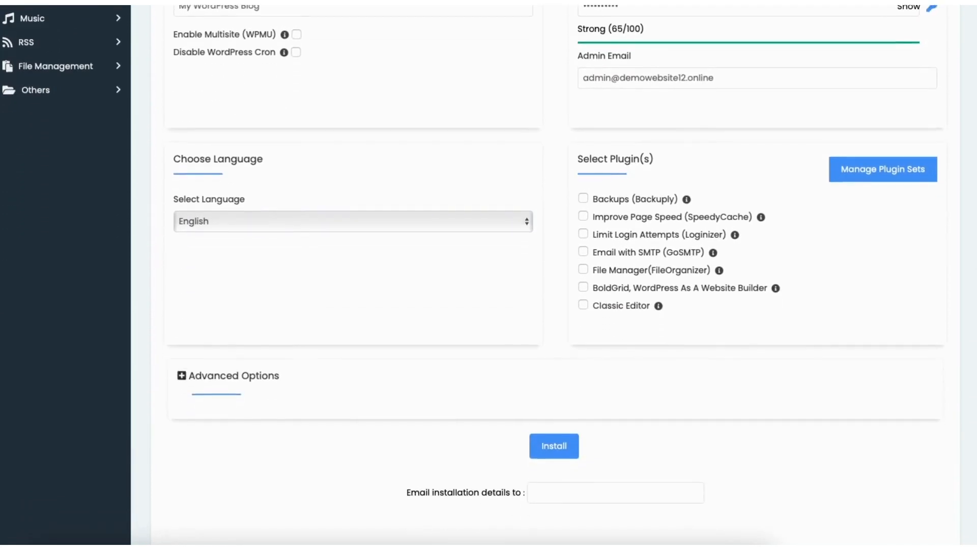
click(219, 221)
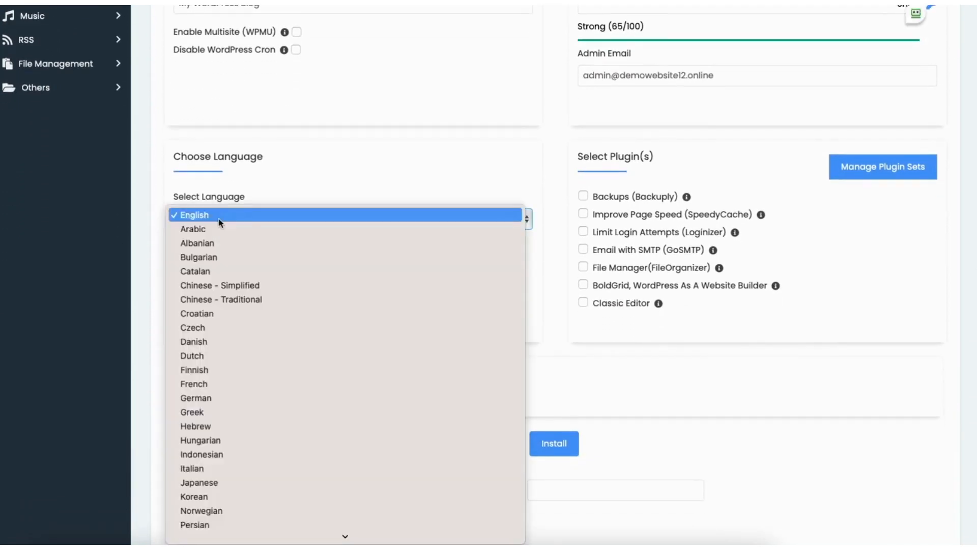
click(225, 216)
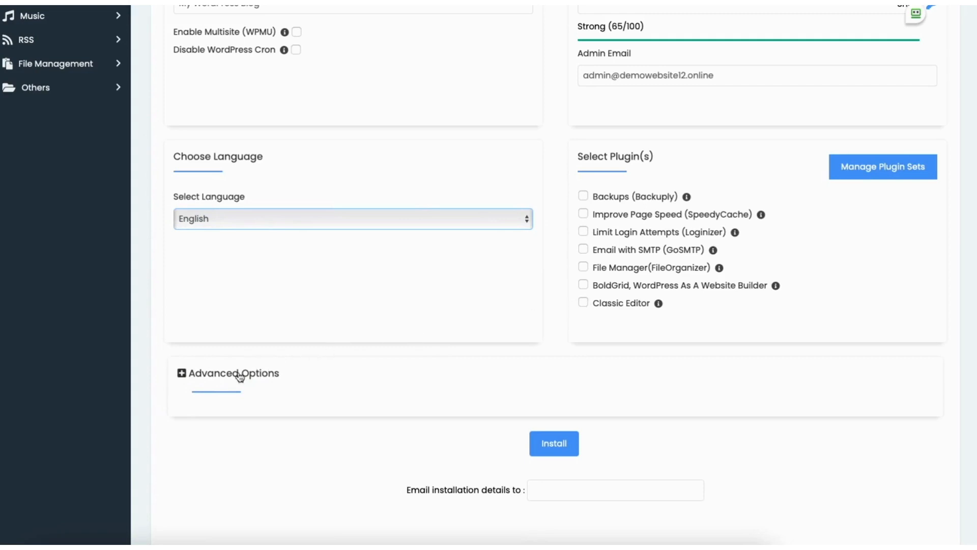
- Expand the advanced installation options, examine the database, upgrade and backup settings, and collapse them again
click(208, 379)
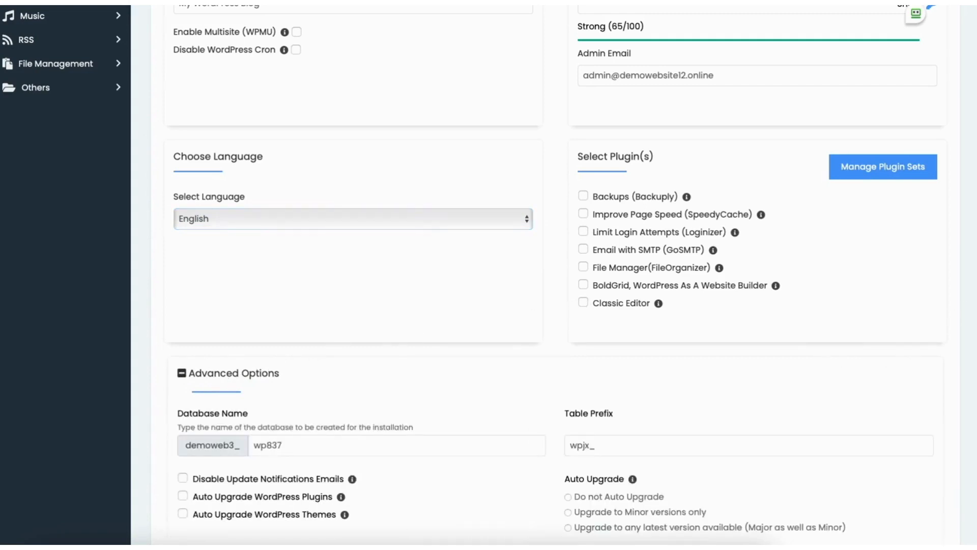
scroll(509, 275, down, 3)
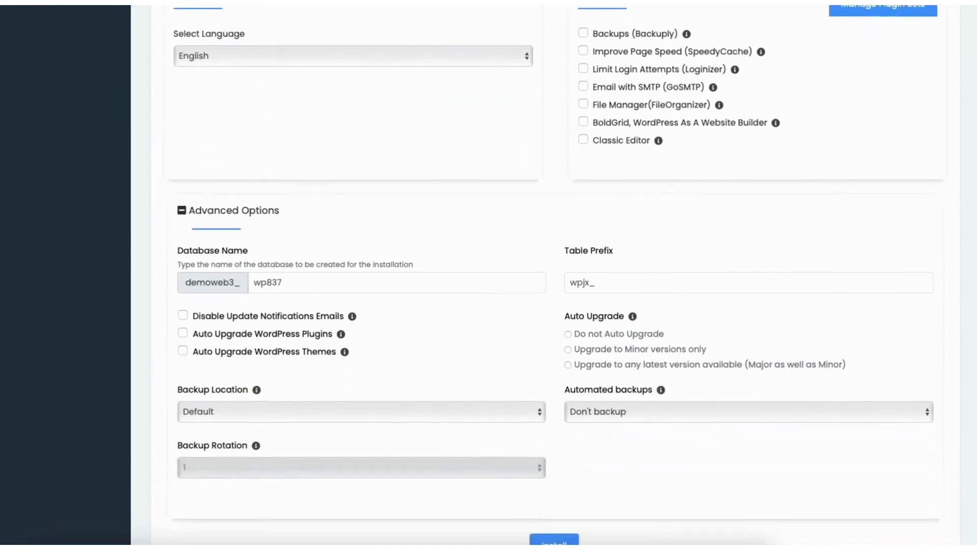
click(182, 200)
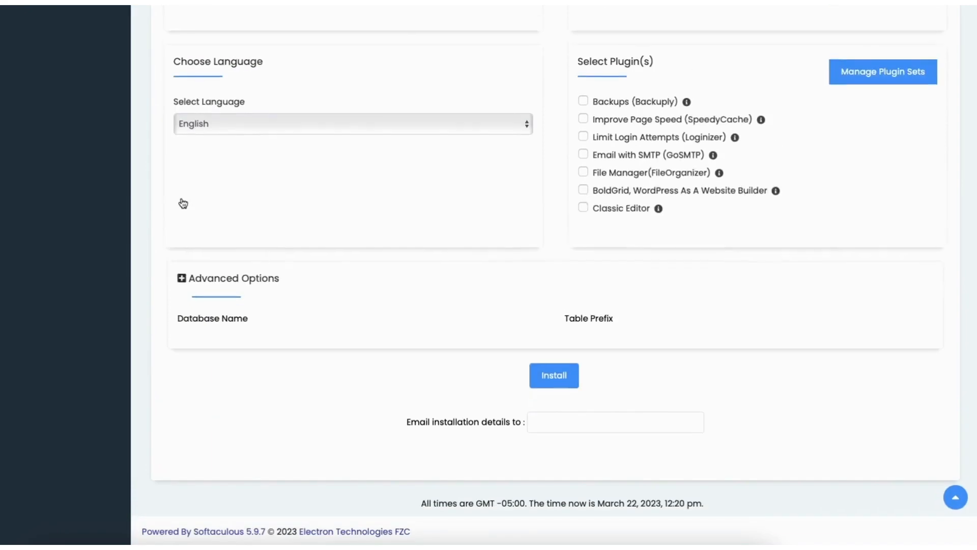
- Start the WordPress installation, leaving the address for emailing the installation details empty
click(560, 420)
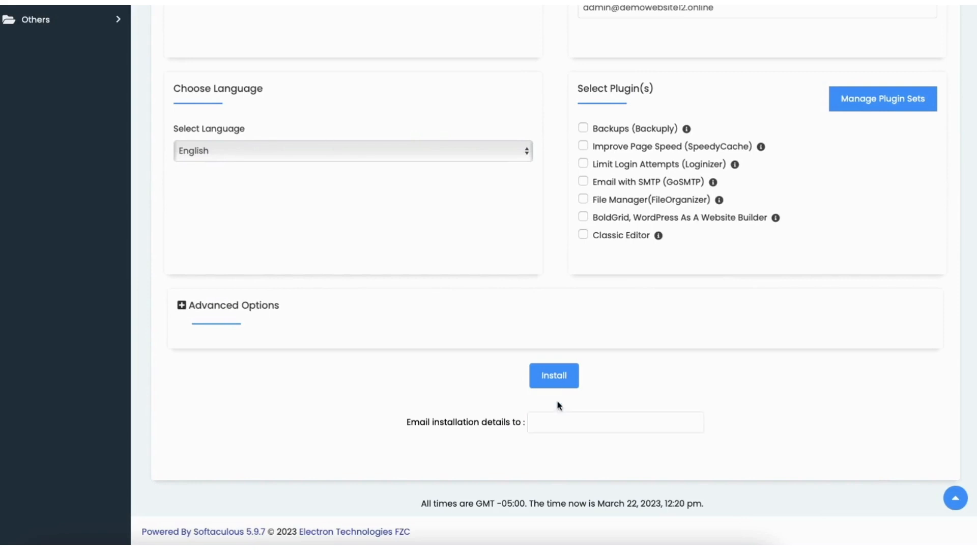
click(554, 377)
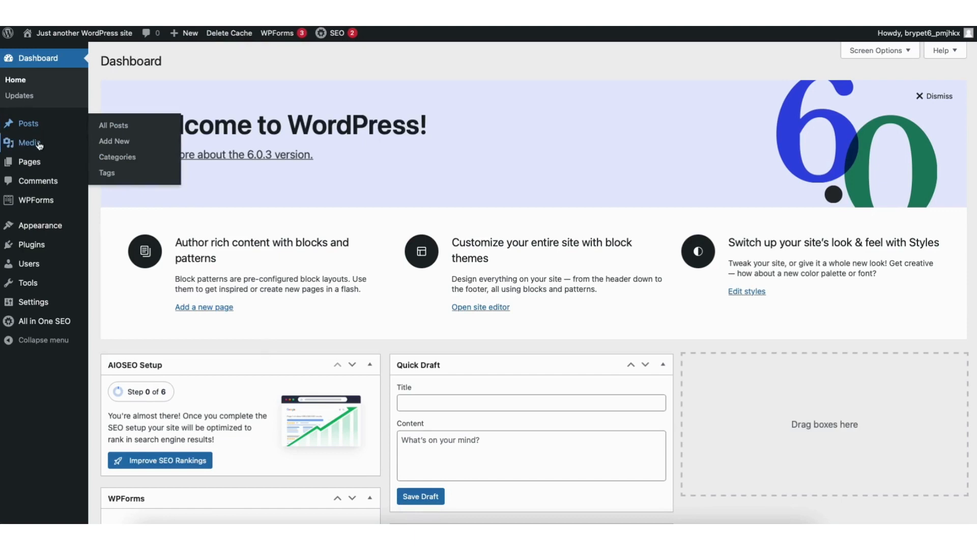
- Open the site's installed themes and go to the library for adding a new theme
mouse_move(41, 227)
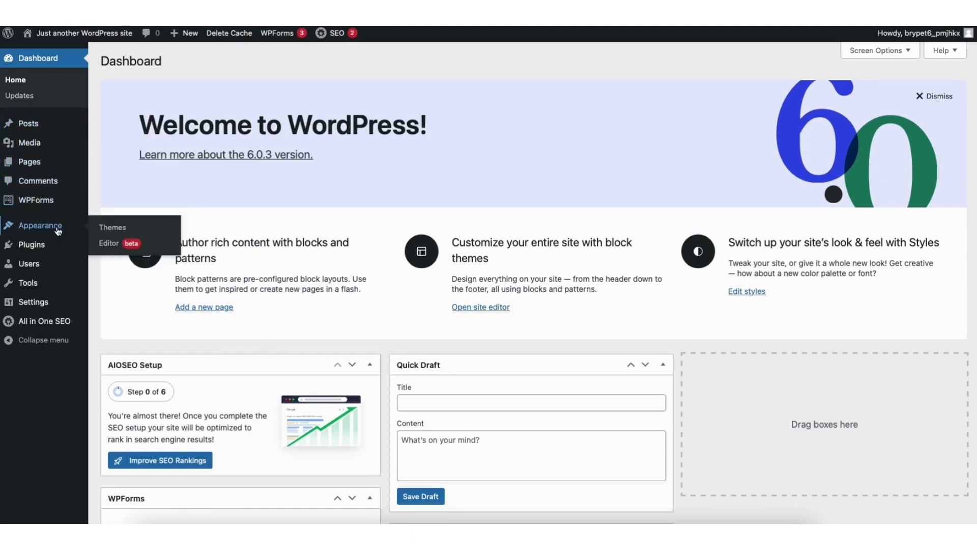
click(113, 229)
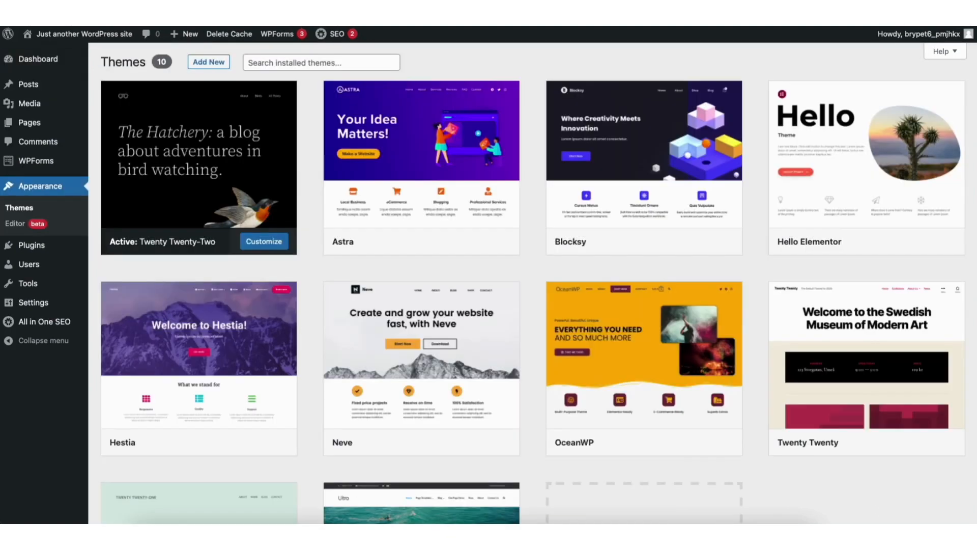
scroll(973, 213, down, 5)
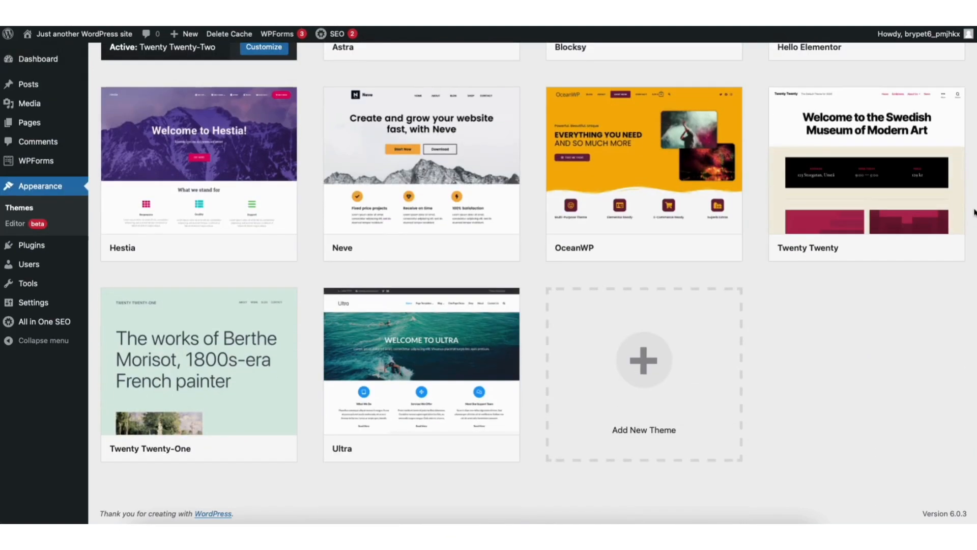
click(663, 364)
- Browse the themes available to add and the gallery of Elementor starter templates
scroll(534, 283, down, 8)
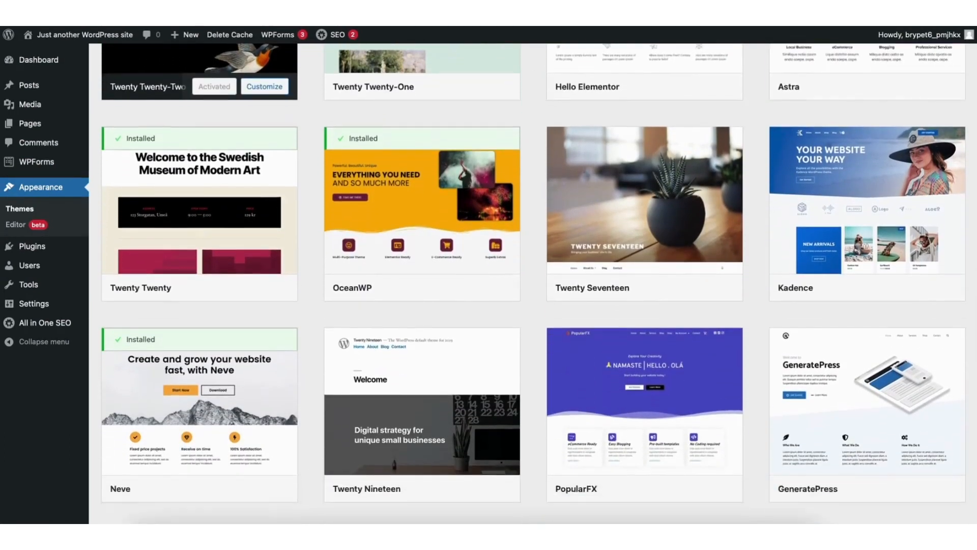
scroll(533, 284, down, 7)
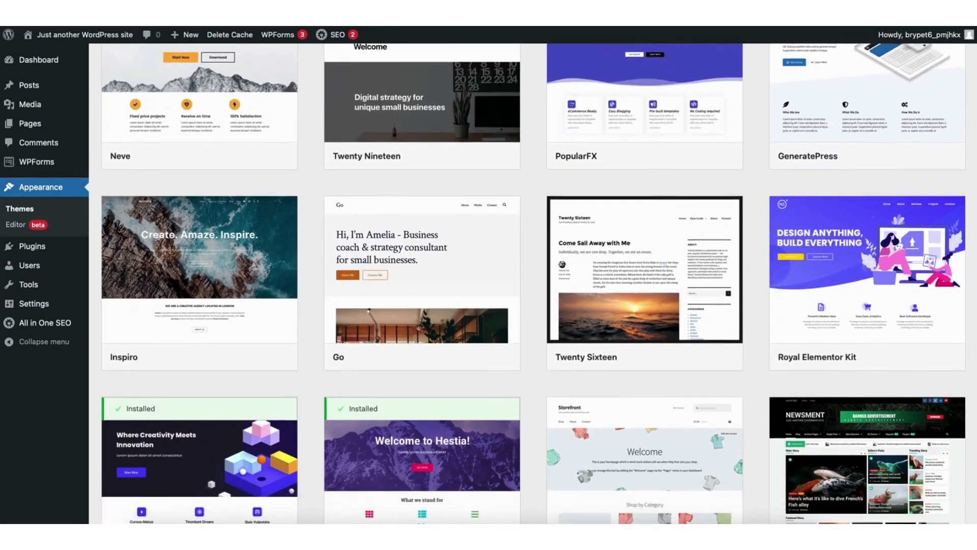
scroll(533, 284, down, 6)
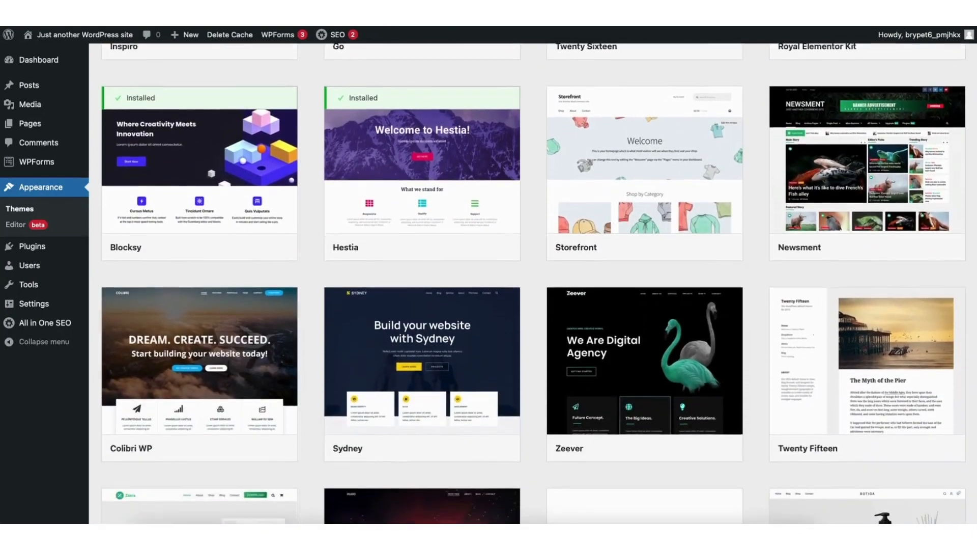
scroll(534, 284, down, 4)
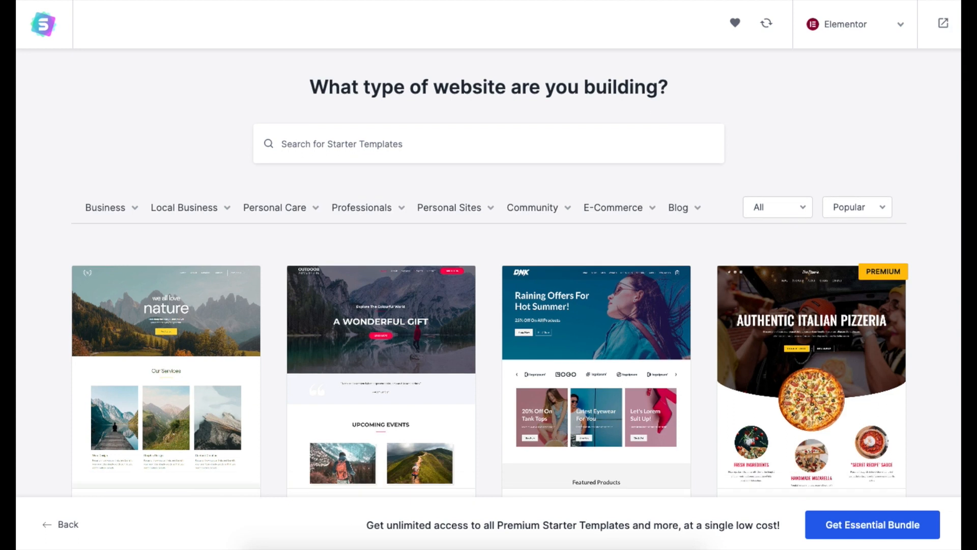
scroll(488, 274, down, 5)
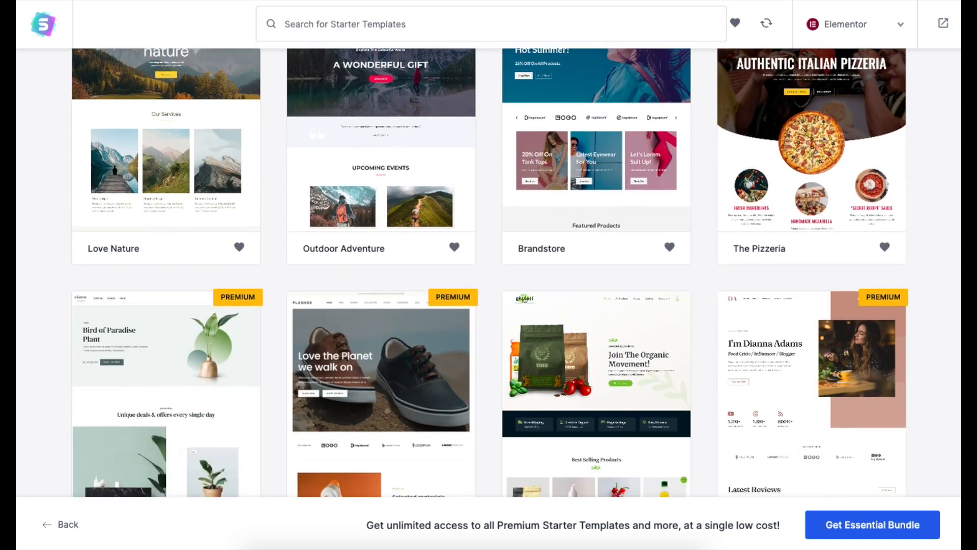
scroll(489, 274, down, 6)
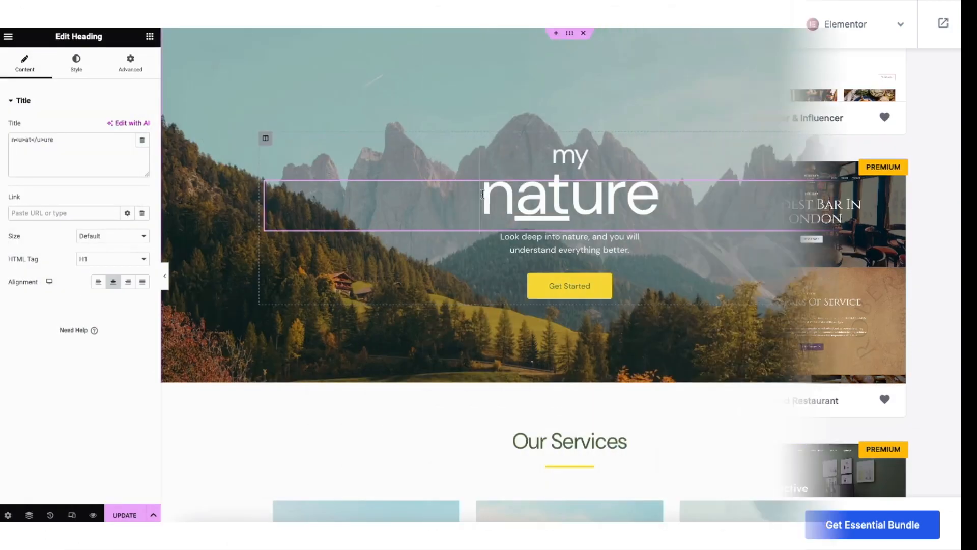
- Replace the hero heading "nature" with "DEMO WE" in the Elementor page editor
double_click(570, 191)
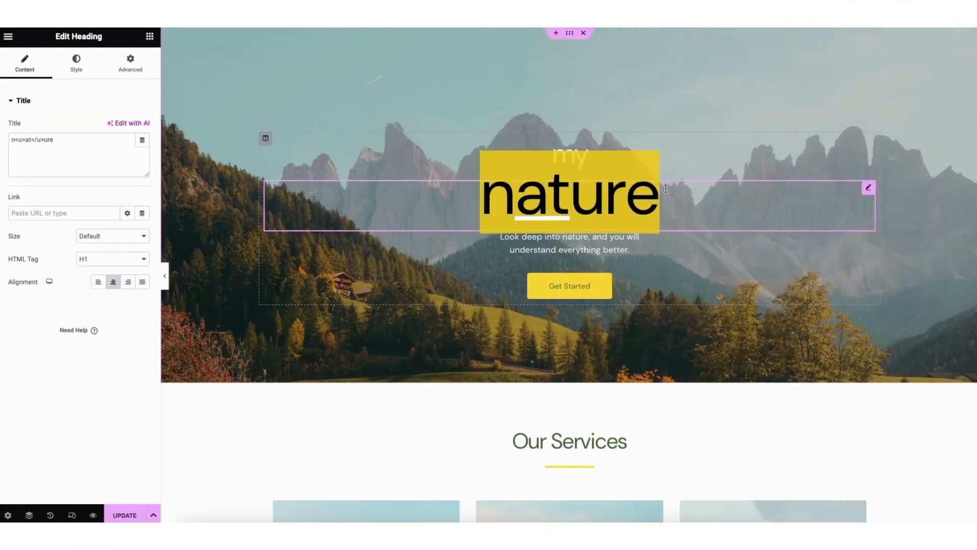
text(DEM)
text(O WE)
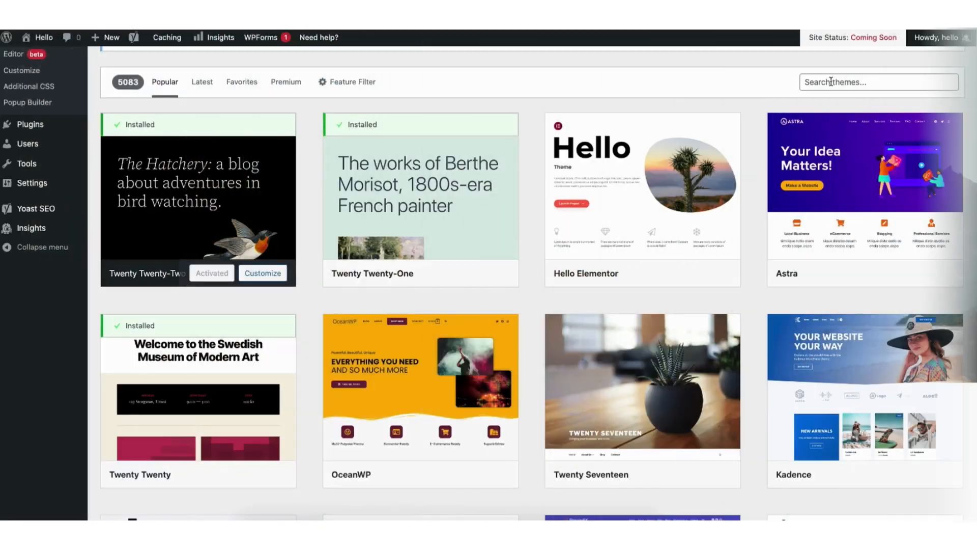
- Search the theme library for "astra", then install and activate the Astra theme
text(astra)
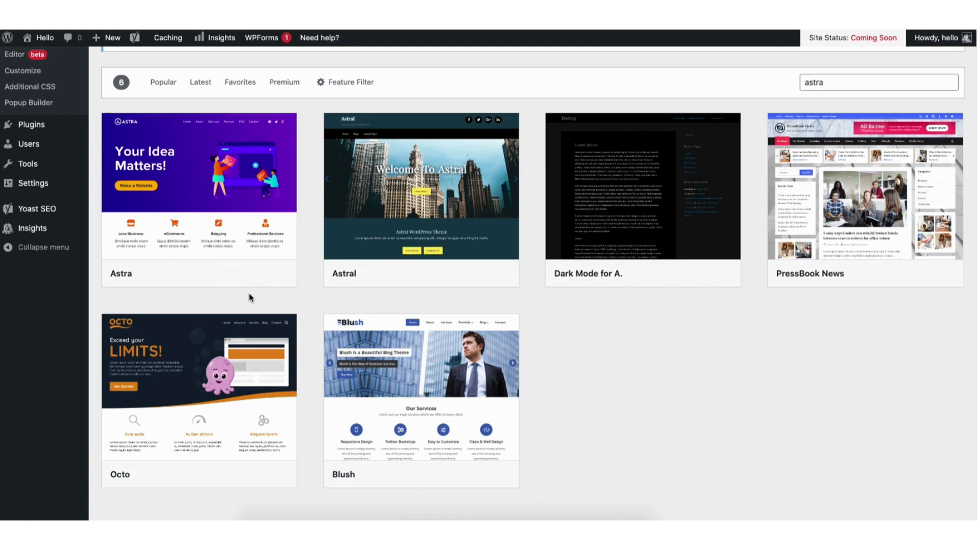
click(224, 272)
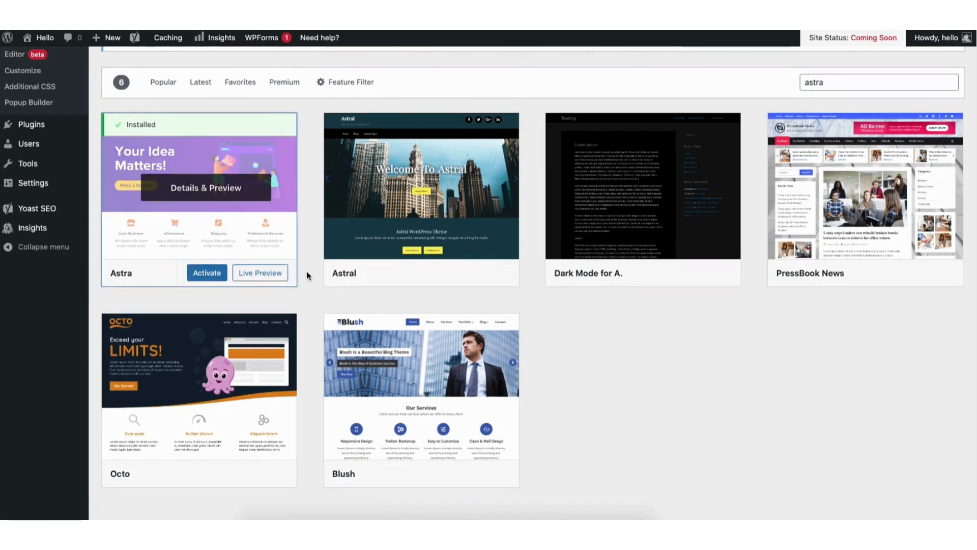
click(206, 274)
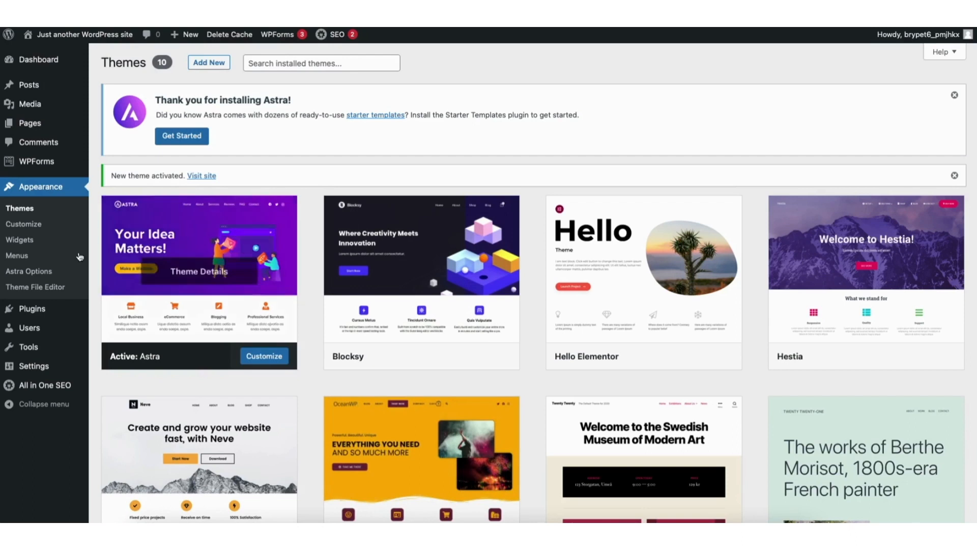
- Search the plugin library for "starter templates", then install and activate the Starter Templates plugin by Brainstorm Force
mouse_move(41, 310)
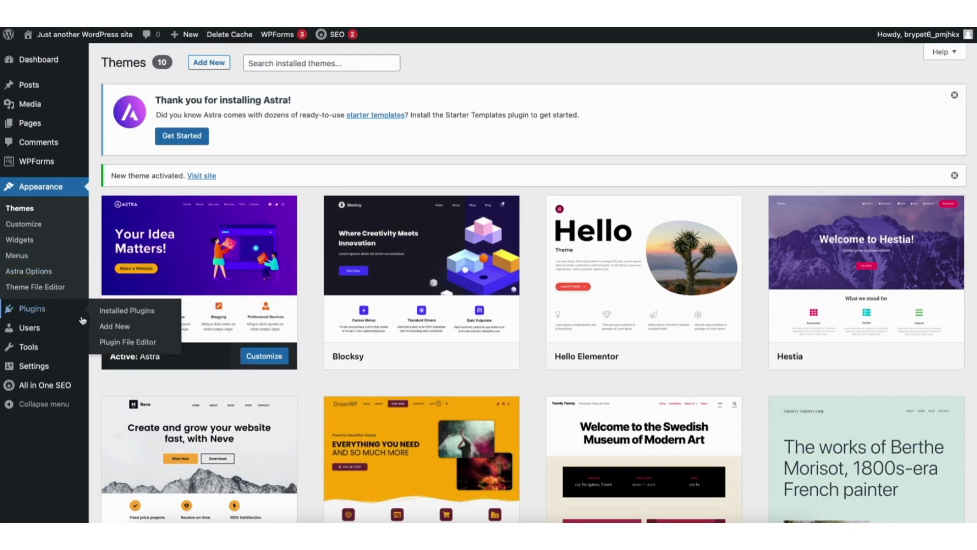
click(122, 327)
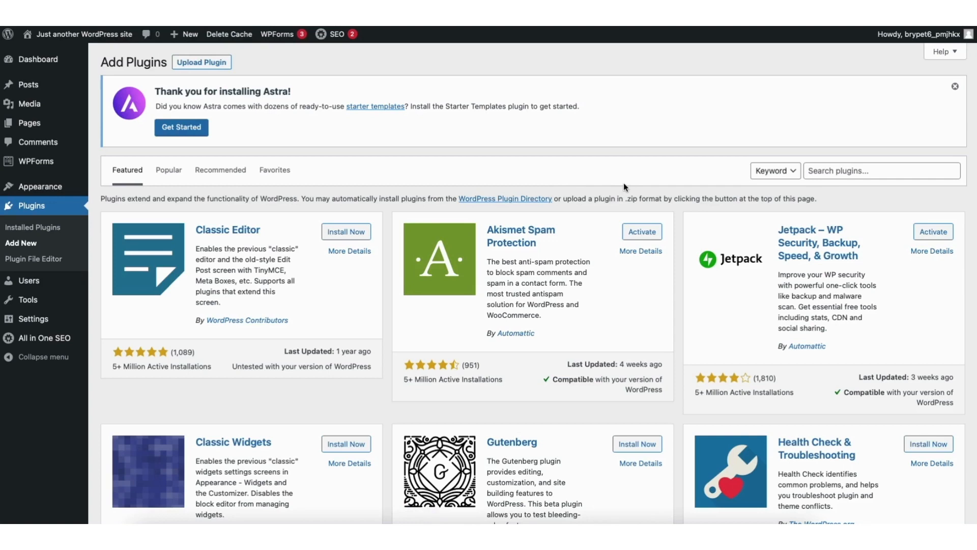
click(824, 171)
text(starter templates)
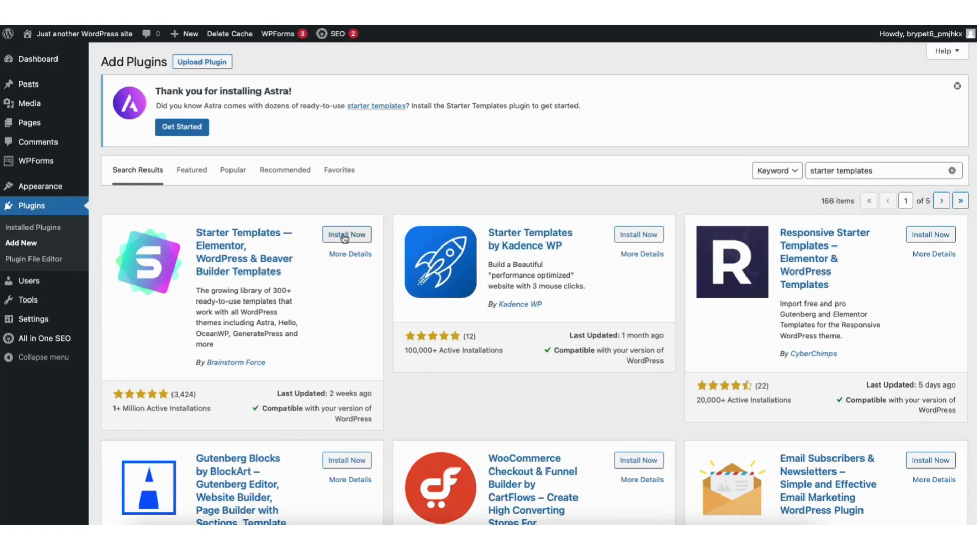
click(344, 236)
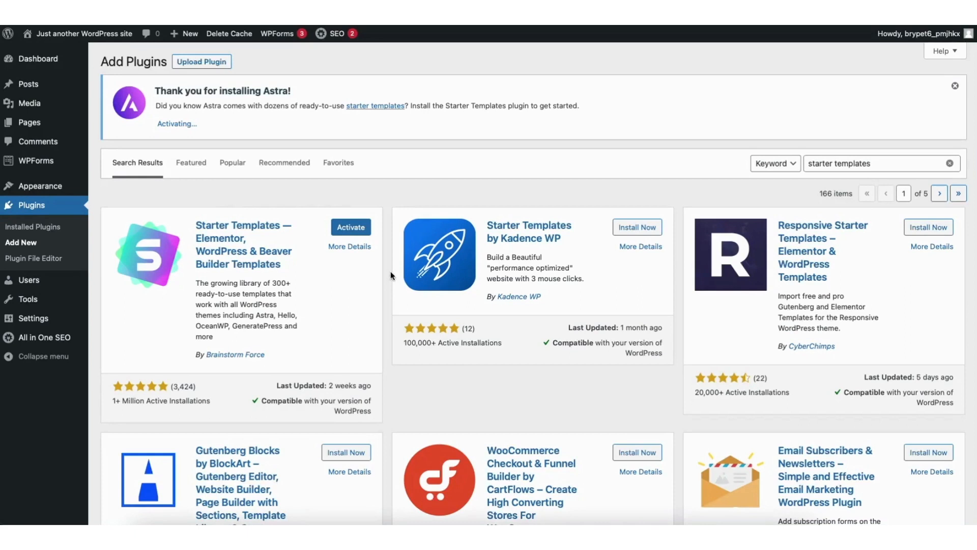
click(351, 228)
- Open the Starter Templates library from the site admin and browse the Elementor website templates
mouse_move(36, 187)
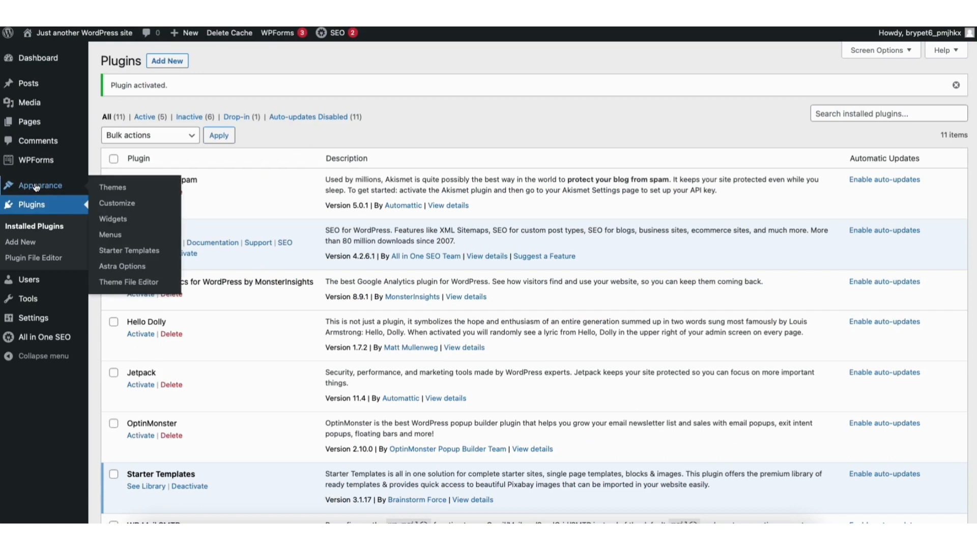
click(128, 249)
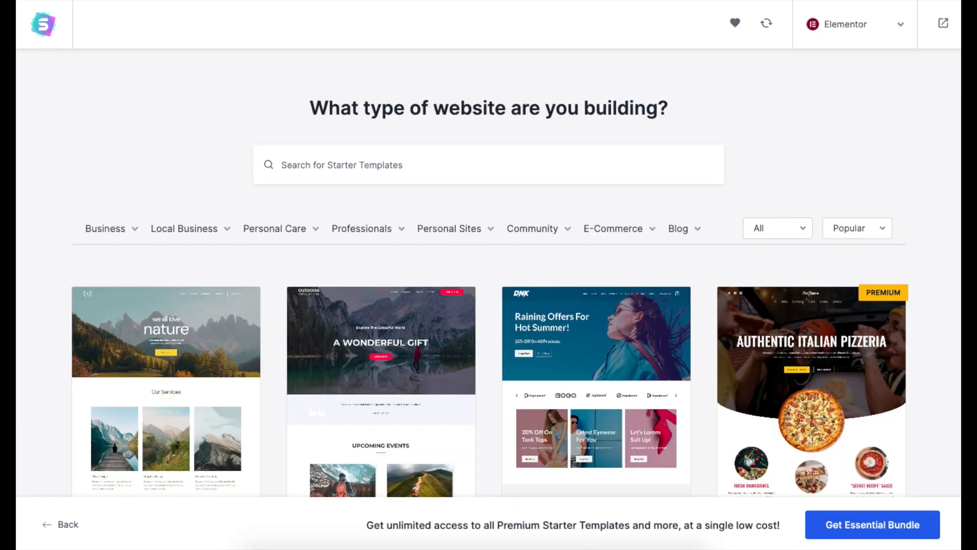
scroll(490, 277, down, 5)
scroll(490, 272, down, 6)
scroll(491, 272, down, 6)
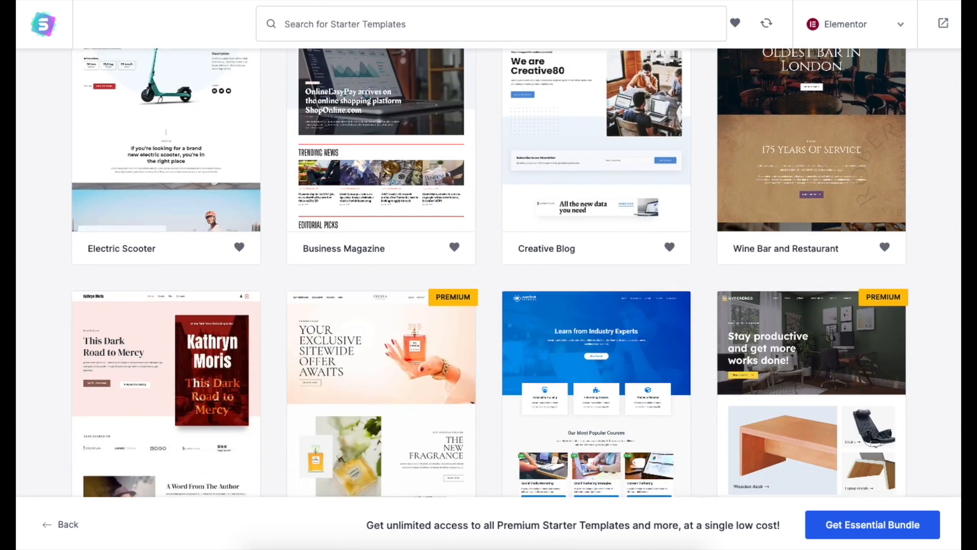
scroll(421, 405, down, 2)
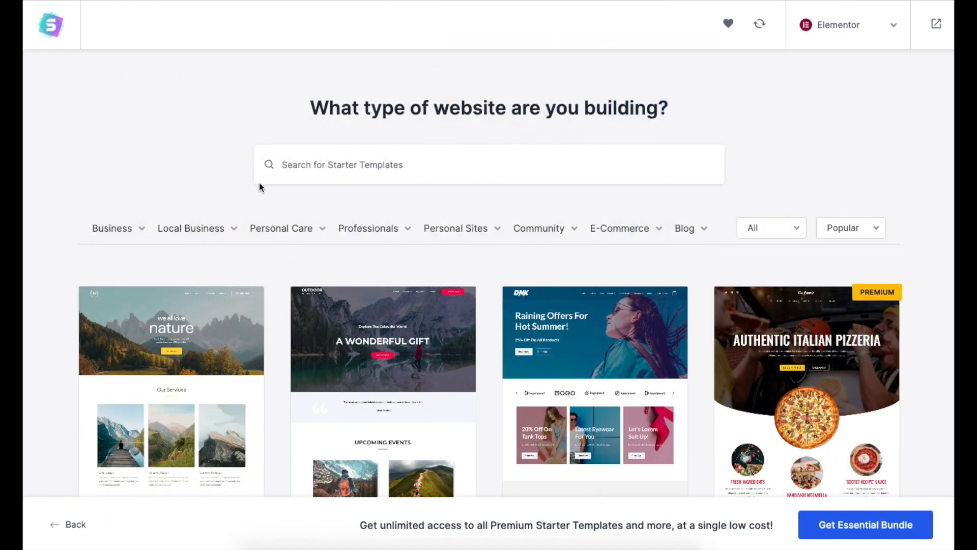
- Search the starter templates for "photography" and look through the Local Business and Personal Care categories
click(324, 164)
text(photography)
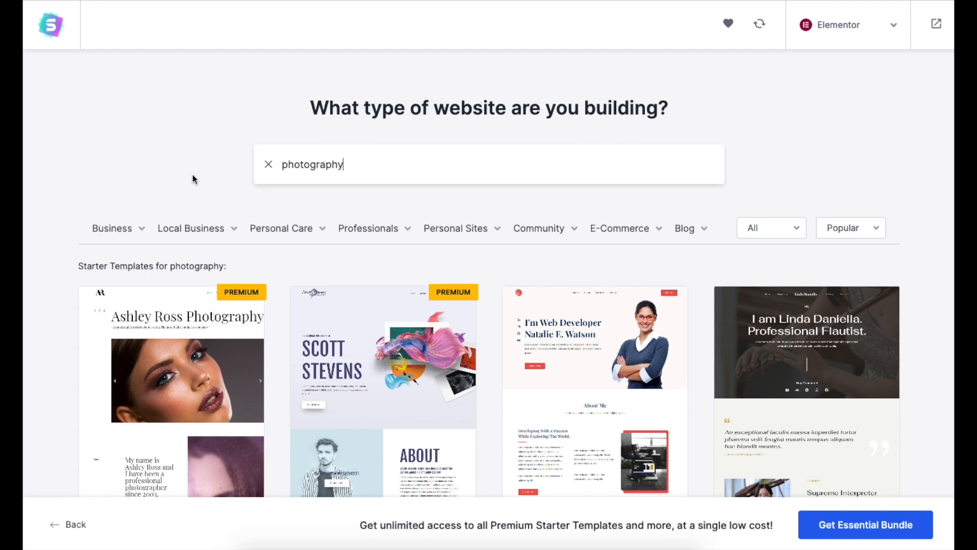
mouse_move(128, 231)
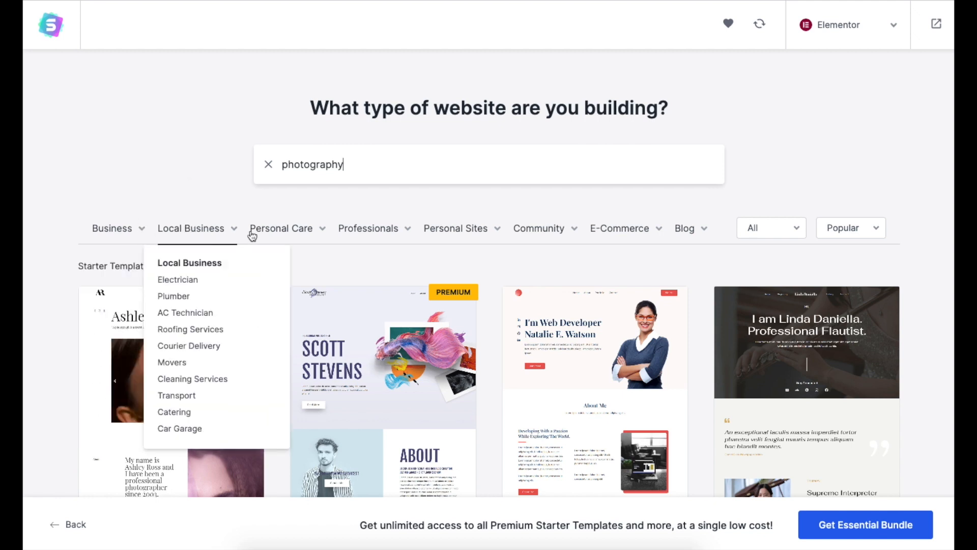
mouse_move(278, 237)
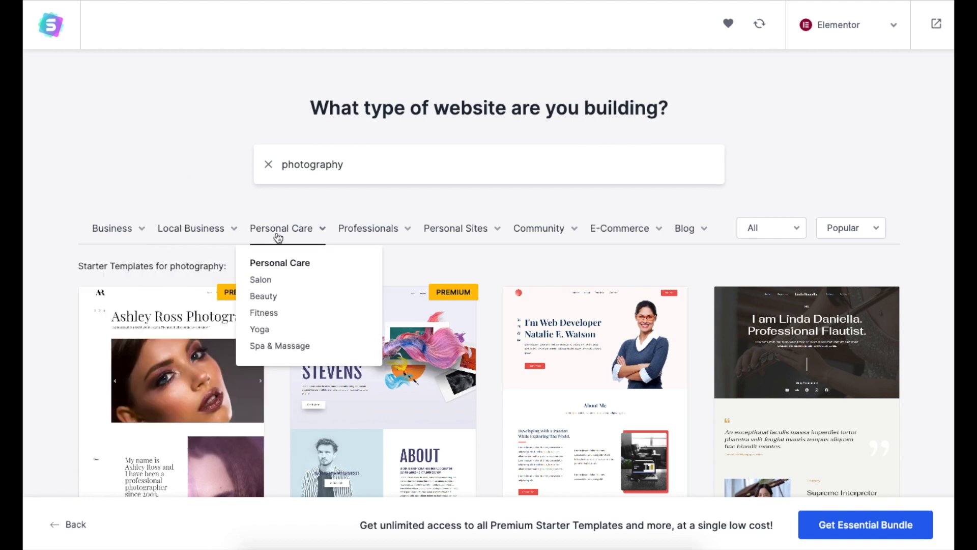
- Preview the premium Photographer template through its About and Services sections, and close the preview
click(377, 393)
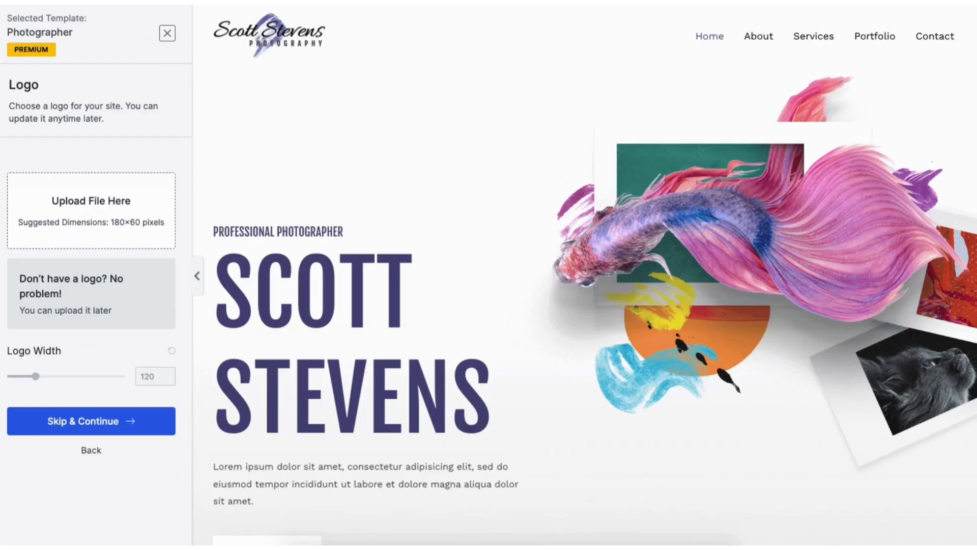
scroll(585, 275, down, 16)
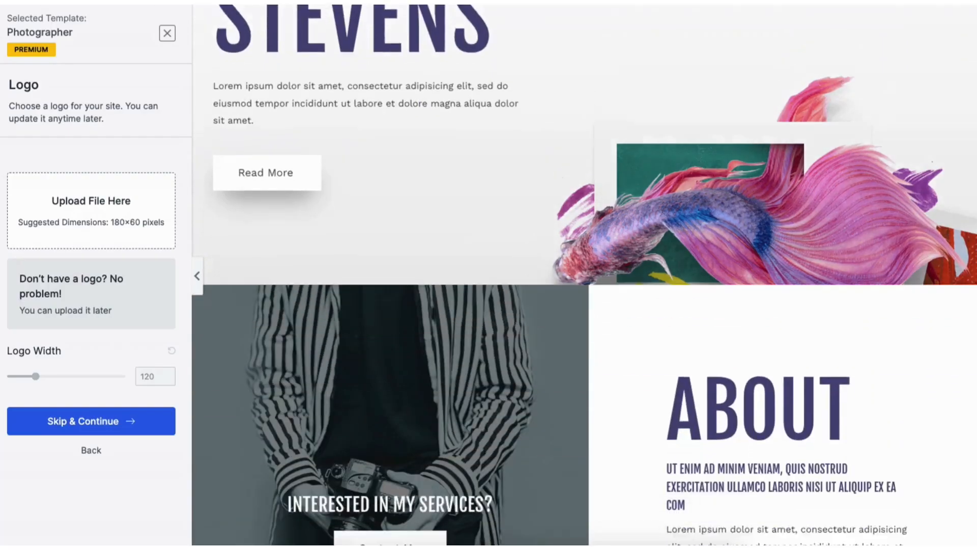
scroll(590, 275, down, 6)
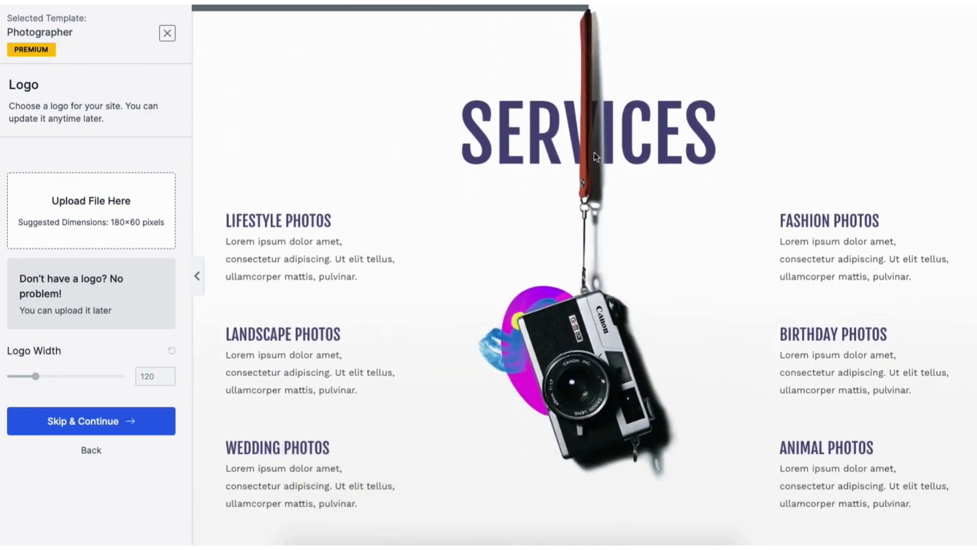
click(167, 34)
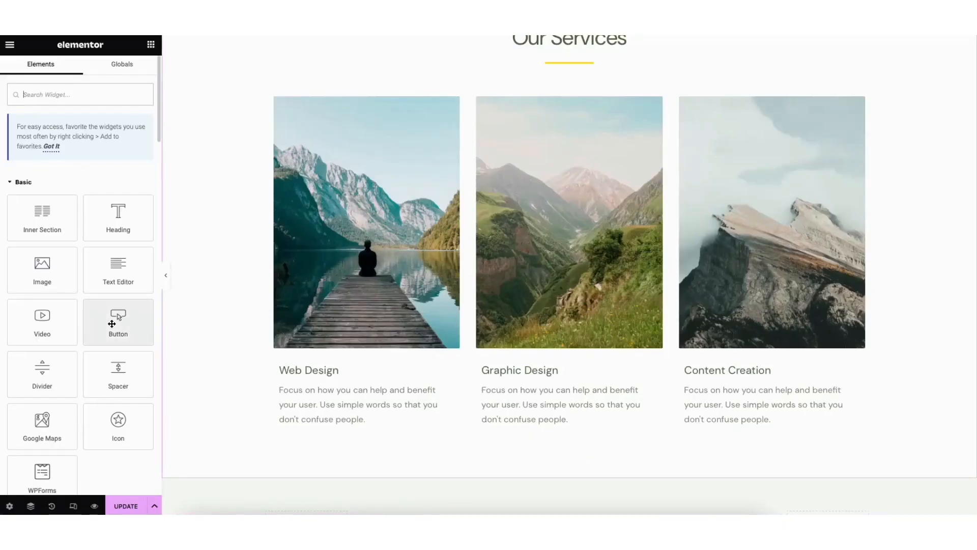
- Add a Button widget below the Web Design text and a Text Editor widget to the Graphic Design column in Elementor
drag(114, 323, 318, 427)
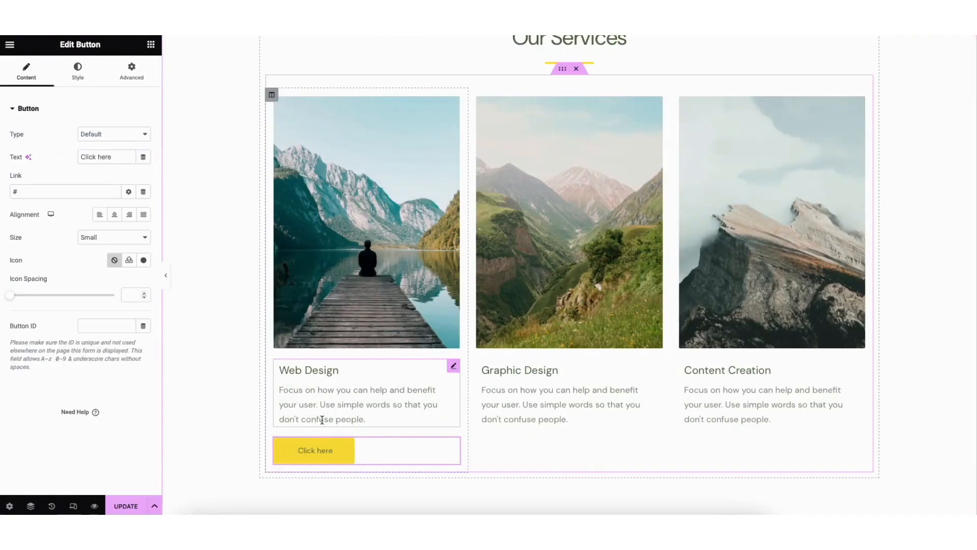
drag(106, 266, 537, 375)
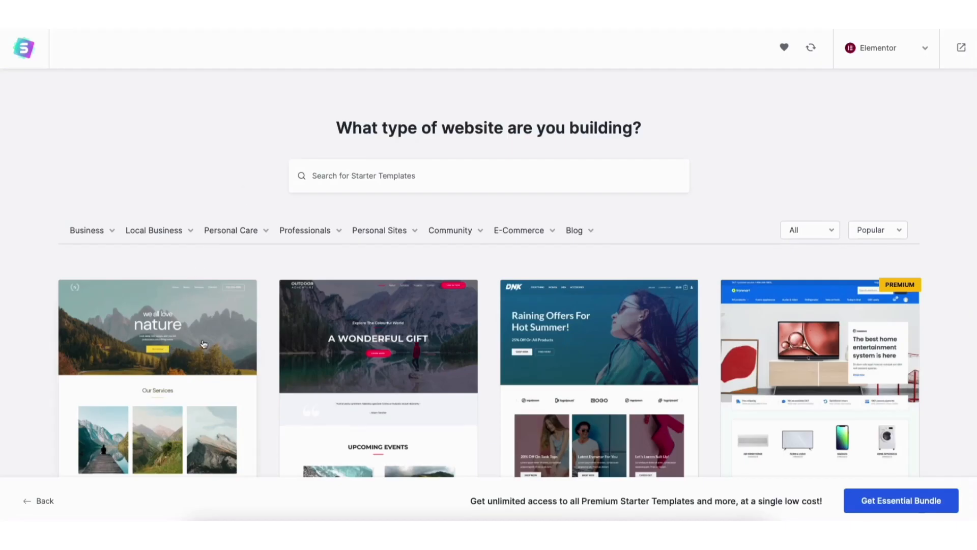
- Select the free Love Nature starter template and skip the logo upload
click(171, 350)
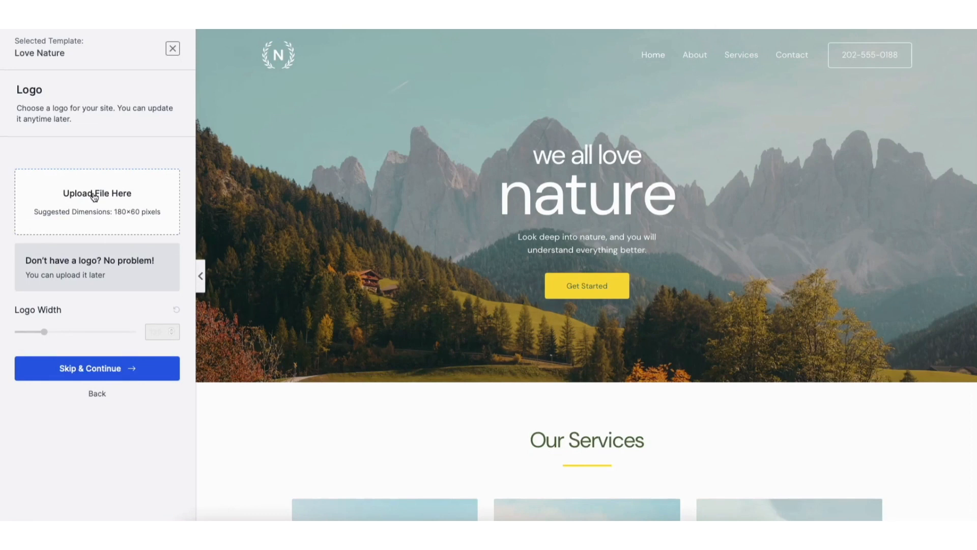
click(99, 373)
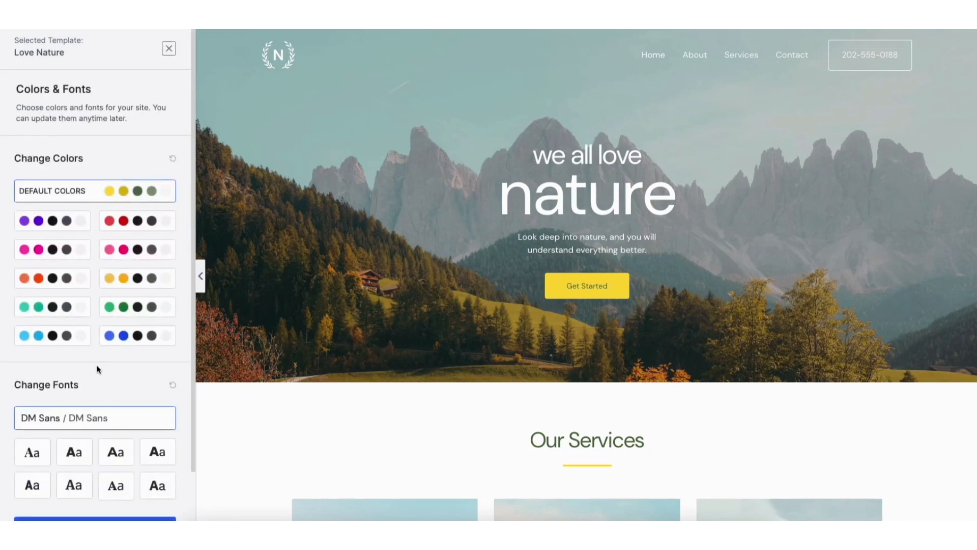
- Try several alternative color palettes on the Love Nature template and go back to the default colors
click(59, 222)
click(56, 249)
click(118, 253)
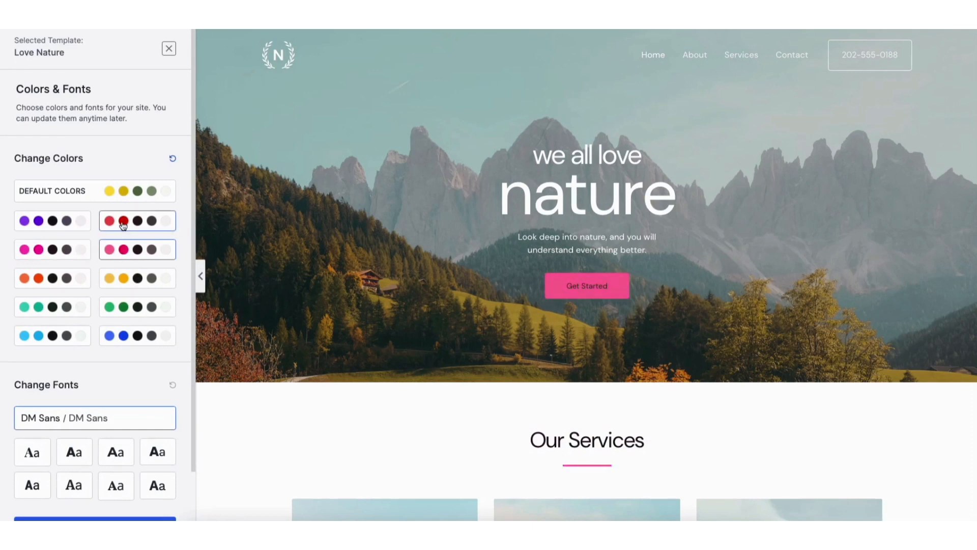
click(123, 224)
click(66, 278)
click(126, 279)
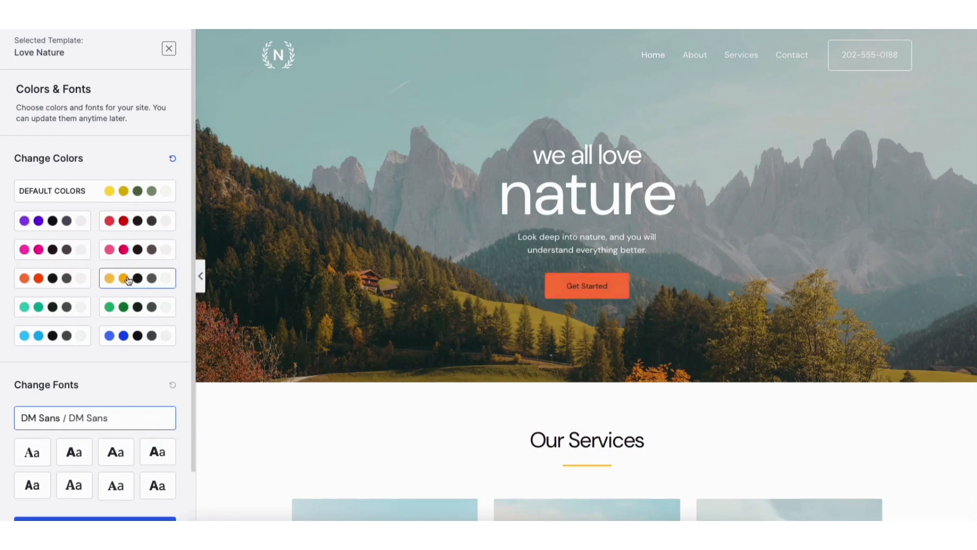
click(122, 309)
click(120, 340)
click(66, 307)
click(108, 192)
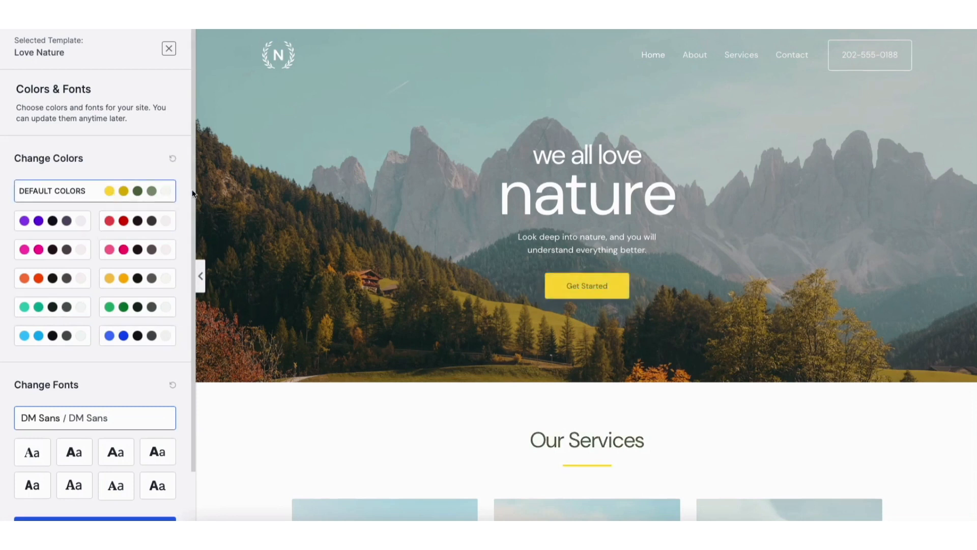
- Accept the template's default colors and DM Sans fonts, then submit the import with the preselected advanced options to build the website
scroll(193, 193, down, 2)
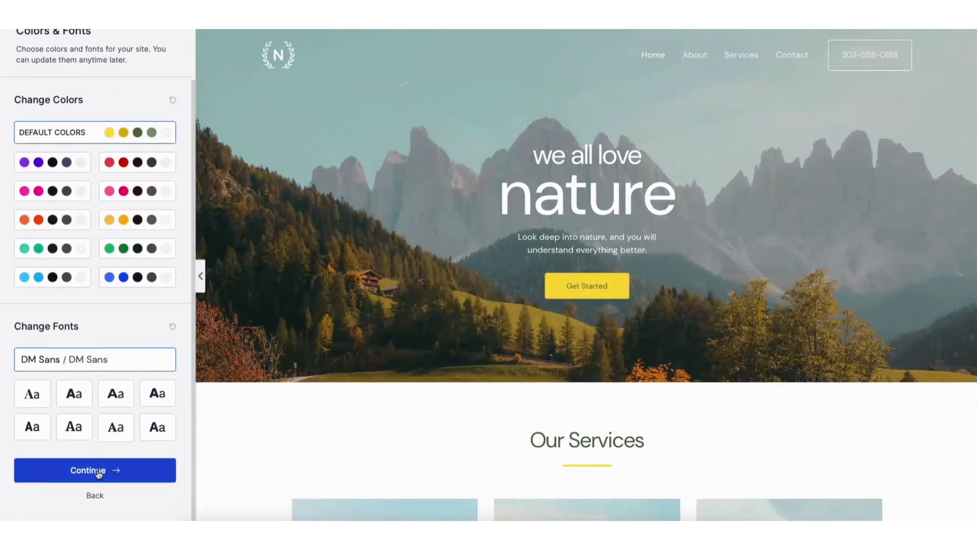
click(98, 471)
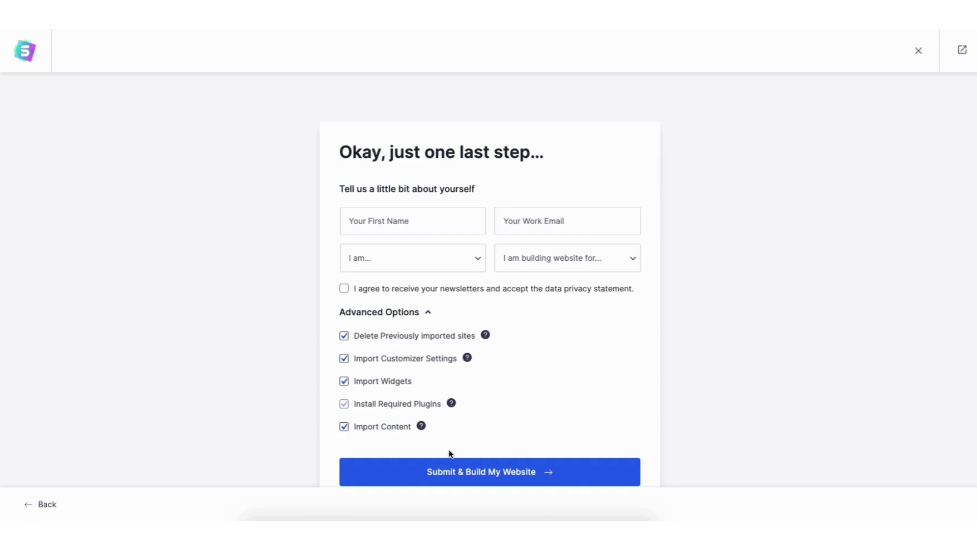
click(474, 472)
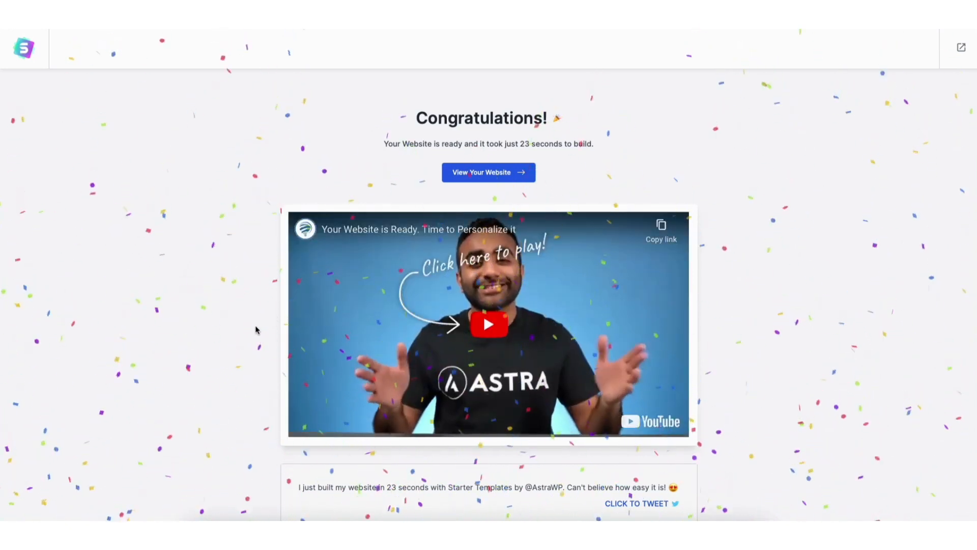
- View the newly built website and look over its home page from the hero section to the footer and back
click(474, 175)
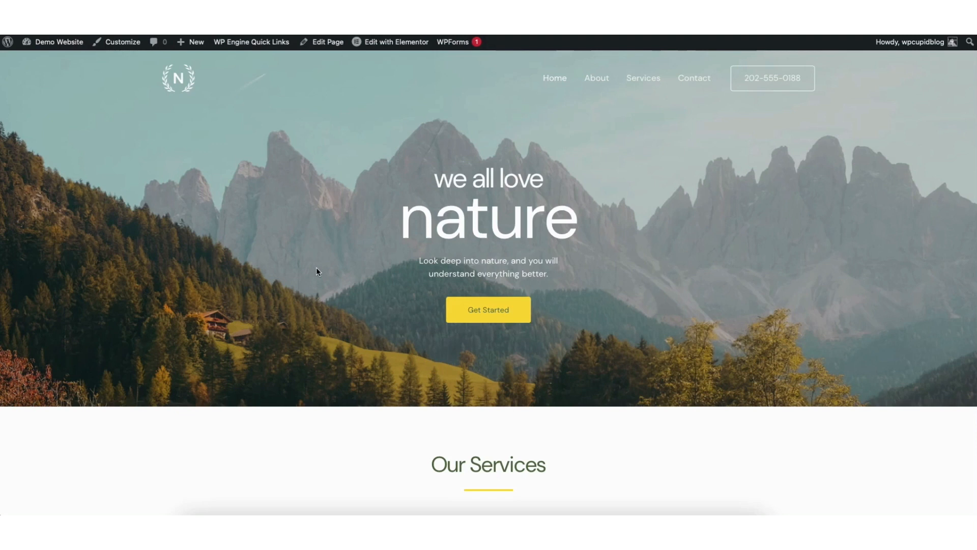
scroll(975, 67, down, 5)
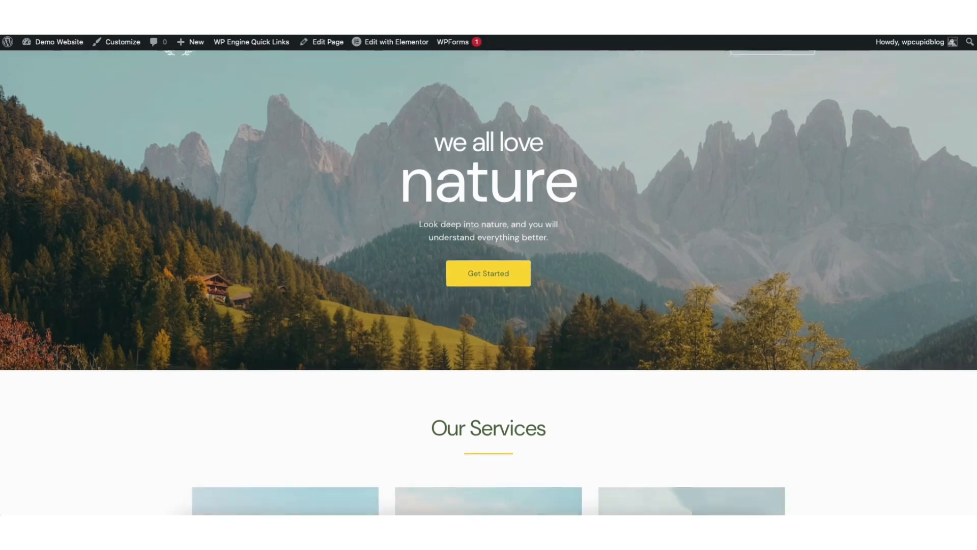
scroll(489, 282, down, 8)
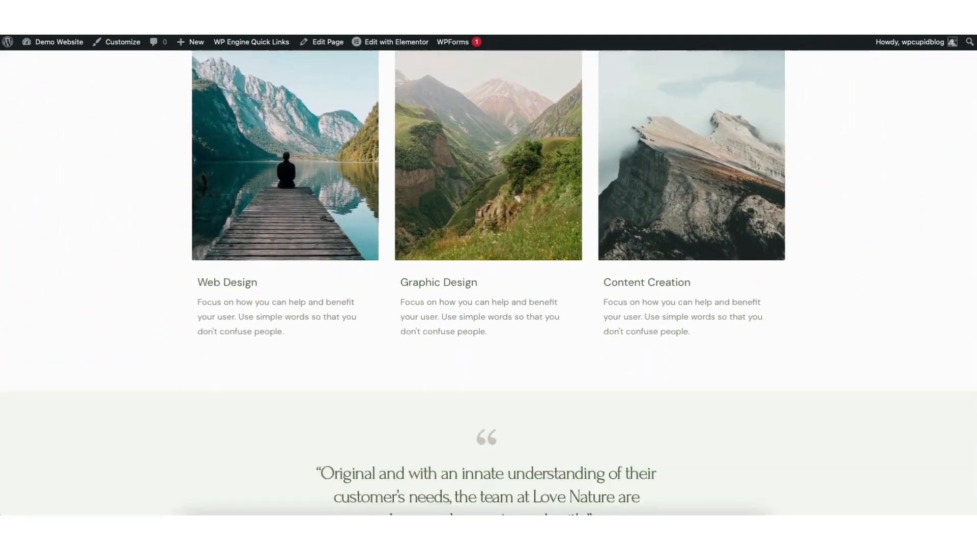
scroll(489, 281, down, 9)
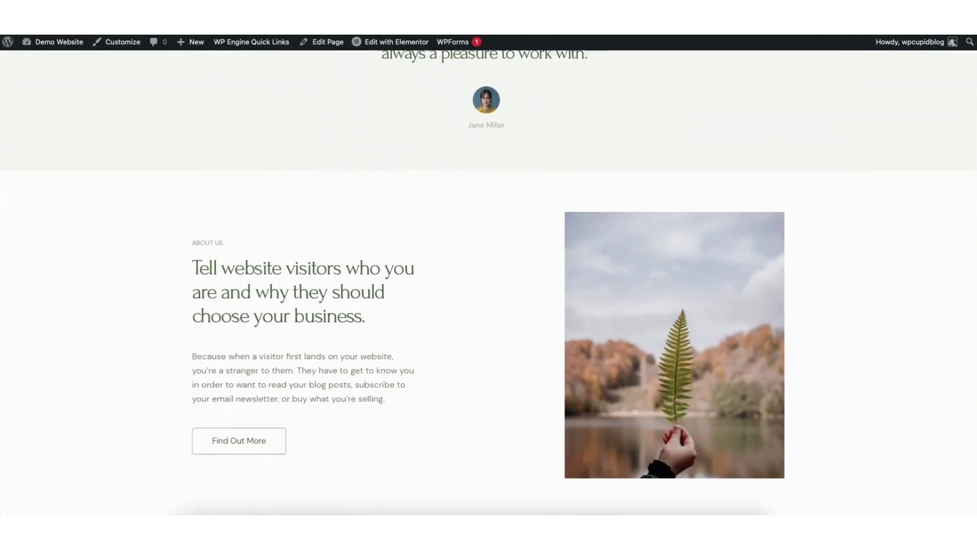
scroll(488, 281, down, 2)
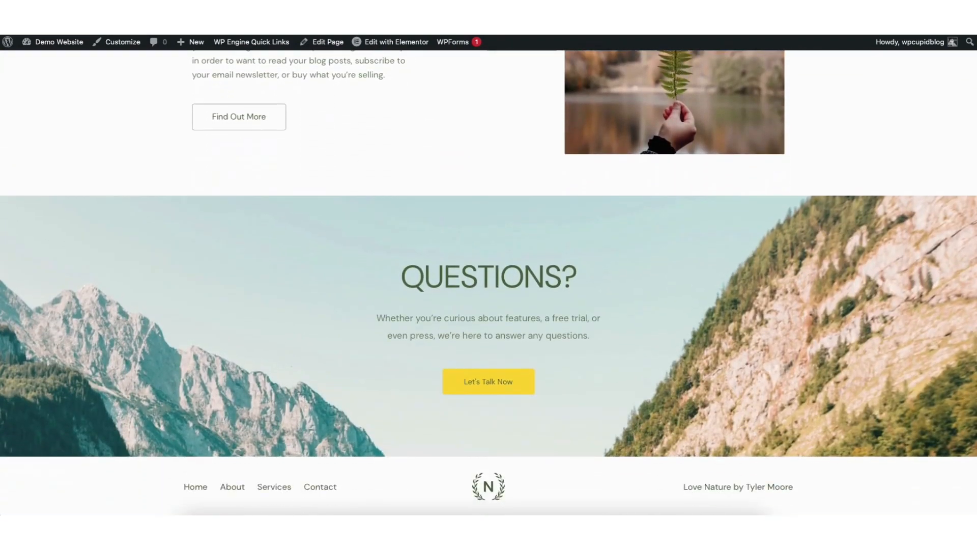
scroll(489, 281, up, 15)
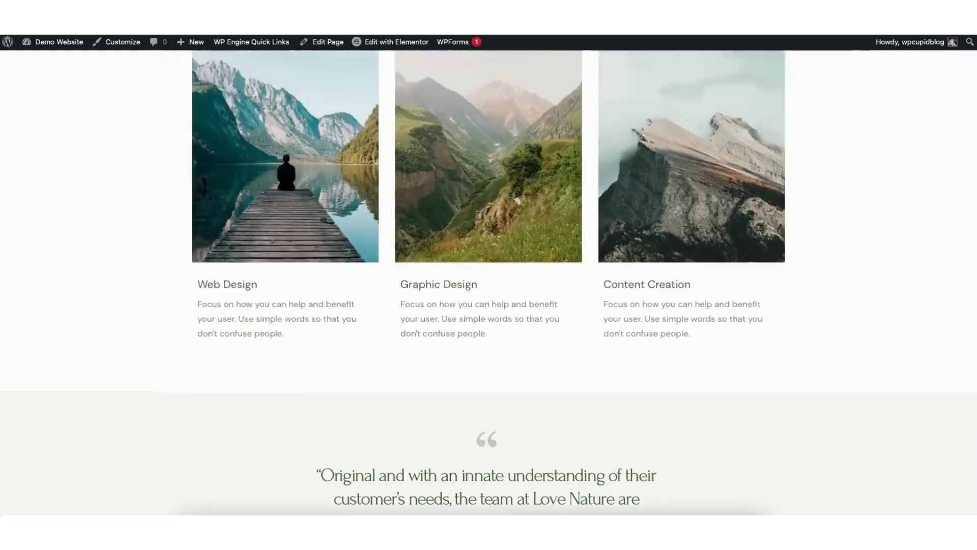
scroll(375, 143, up, 10)
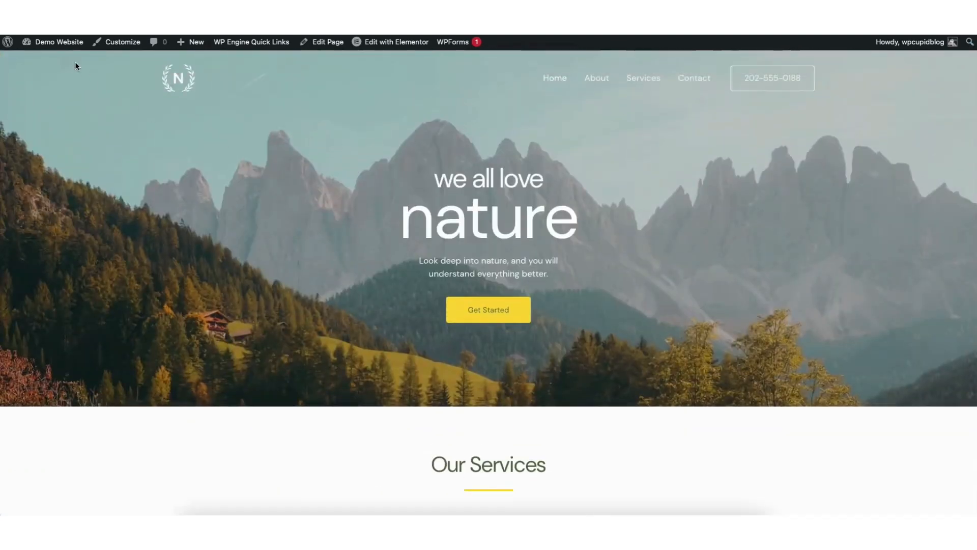
- Go from the live website to its WordPress dashboard and show the Elementor options
mouse_move(52, 44)
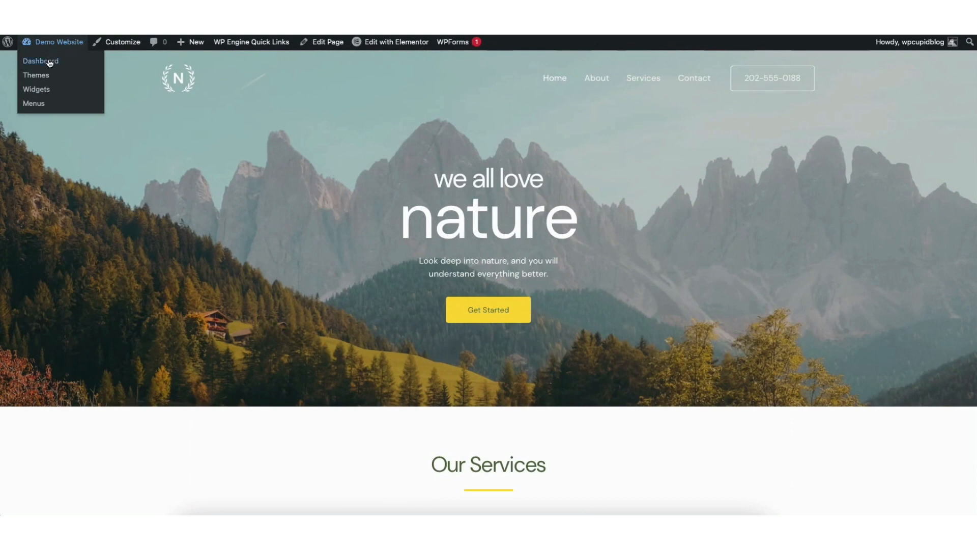
click(54, 62)
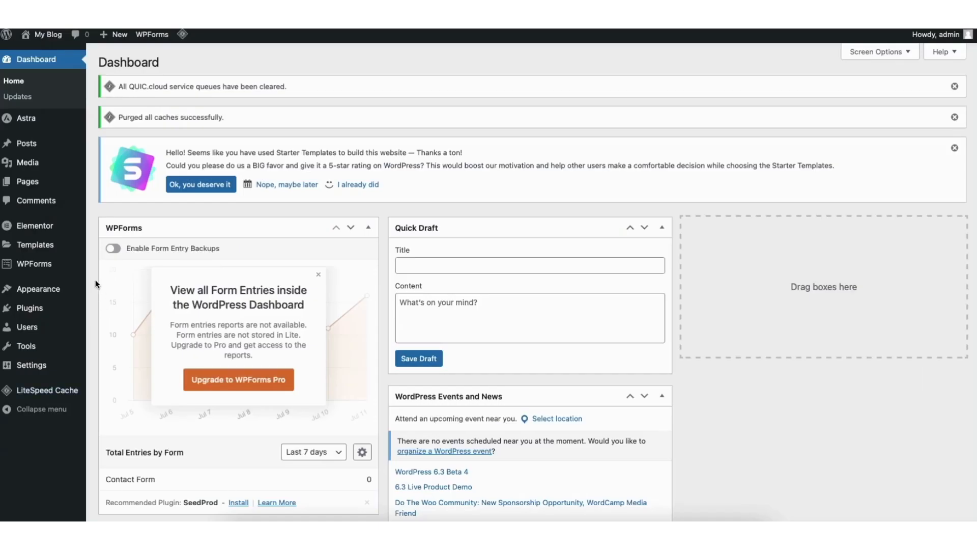
mouse_move(34, 229)
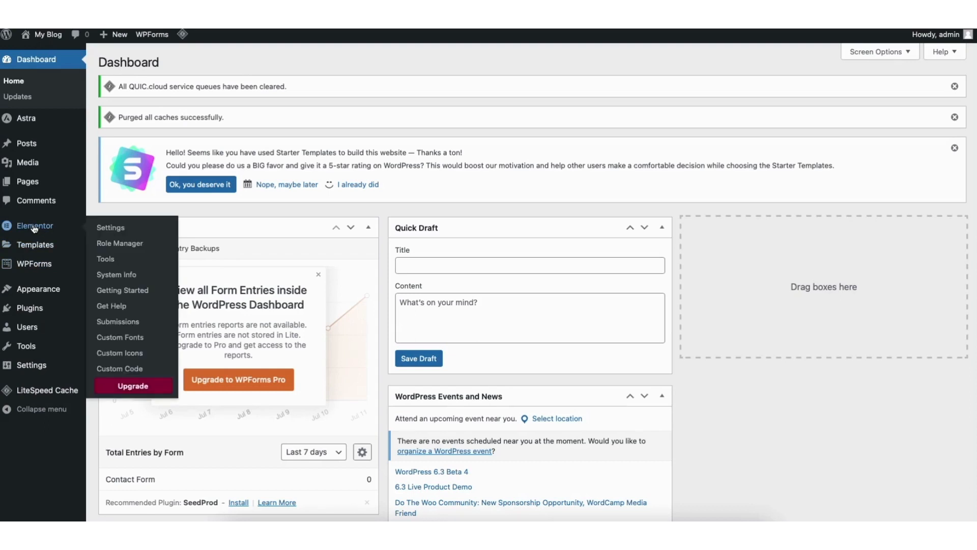
- Activate all of Elementor's experiments and features in its settings and save the changes
click(116, 231)
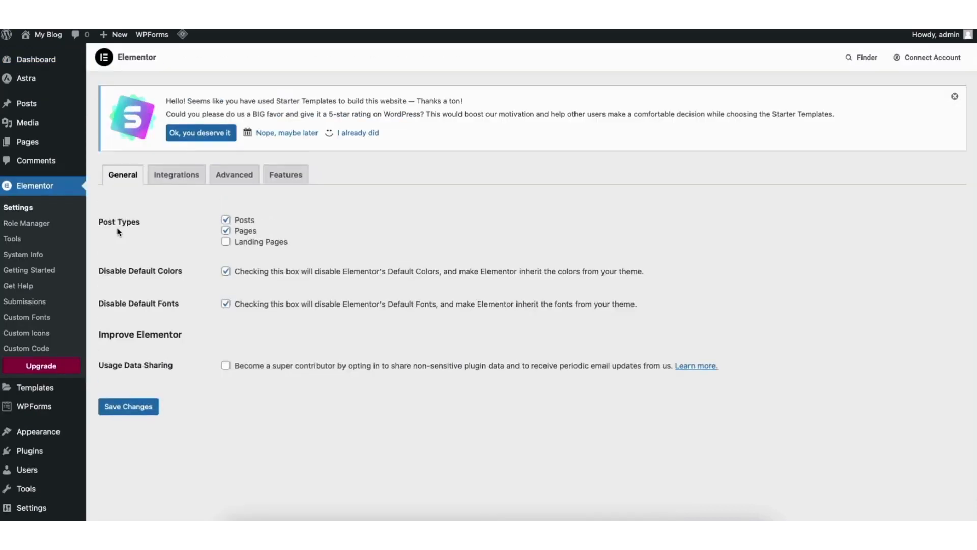
click(289, 176)
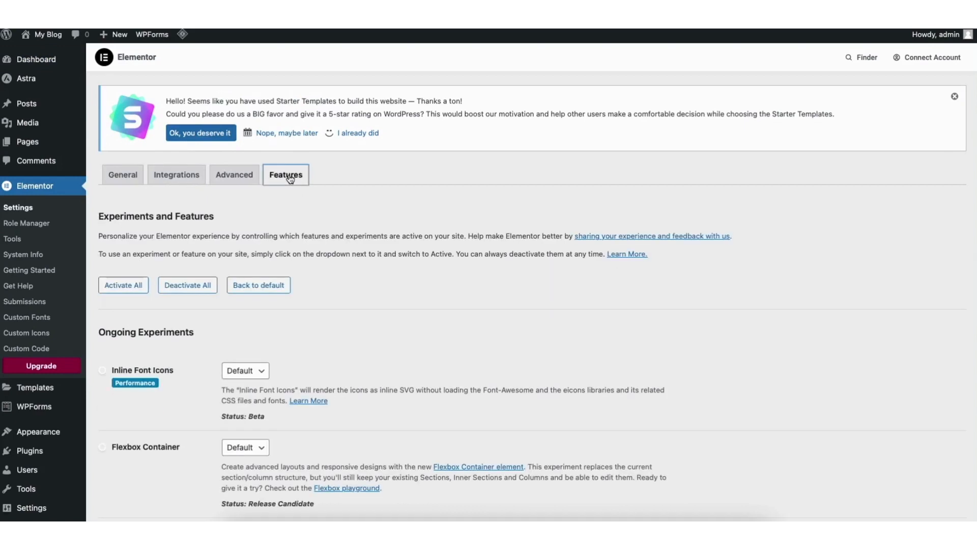
click(125, 287)
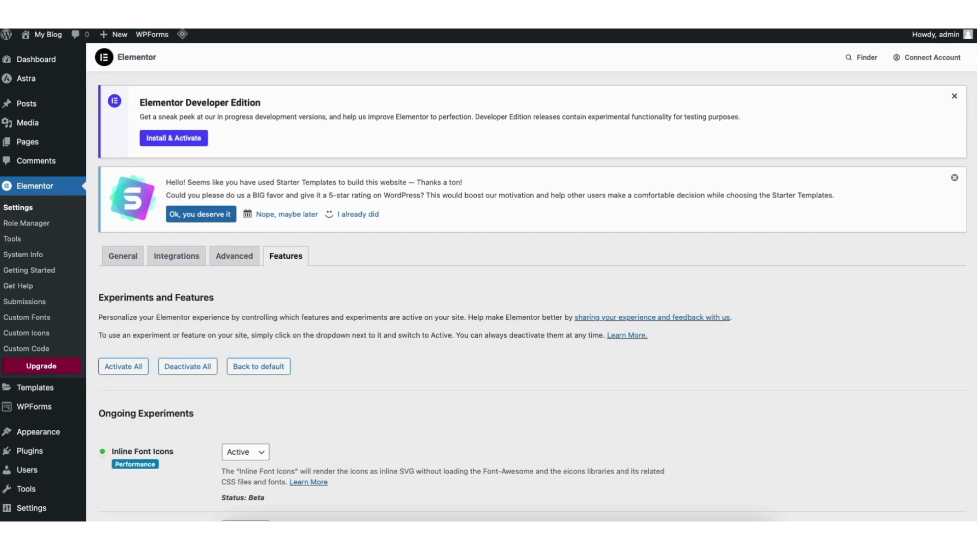
scroll(959, 224, down, 20)
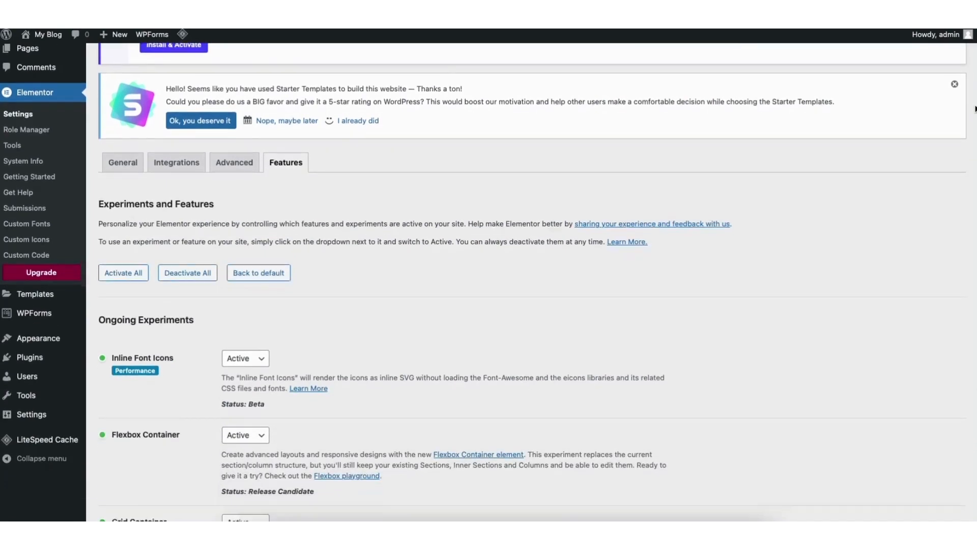
scroll(947, 350, down, 5)
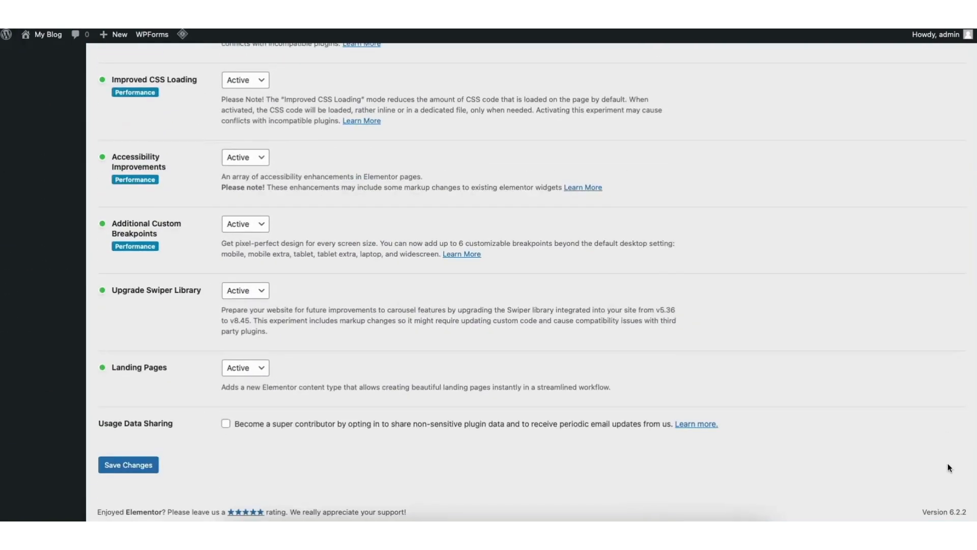
click(138, 465)
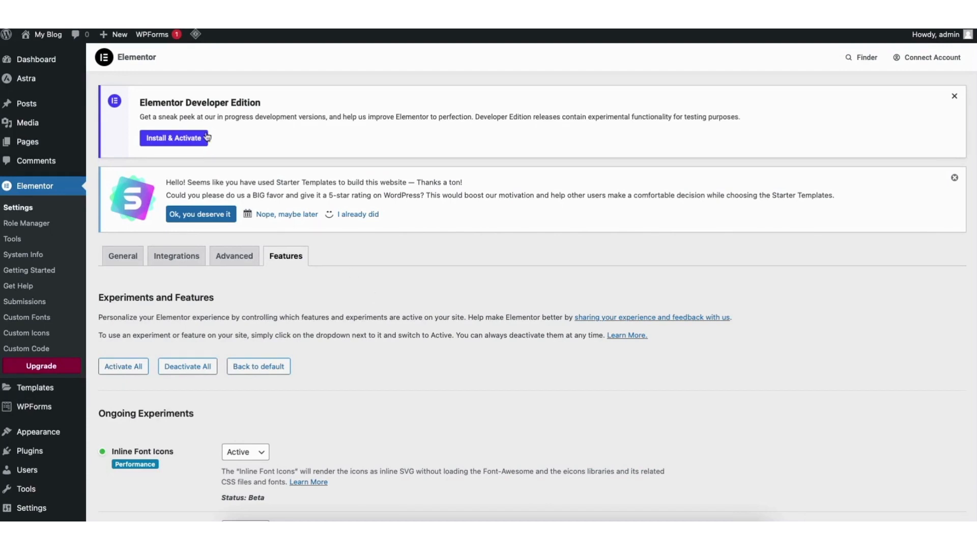
- Visit the live site from the dashboard and start editing its home page with Elementor
mouse_move(48, 37)
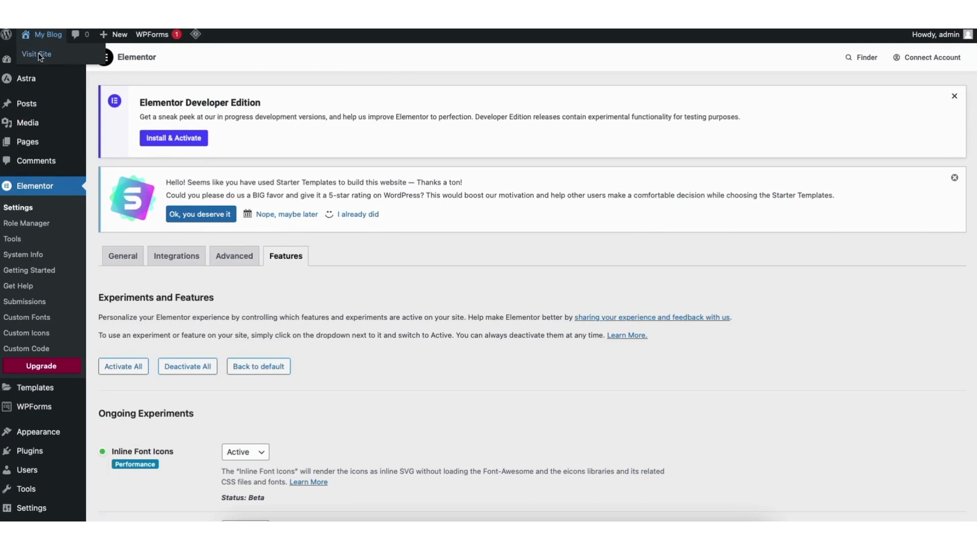
click(38, 55)
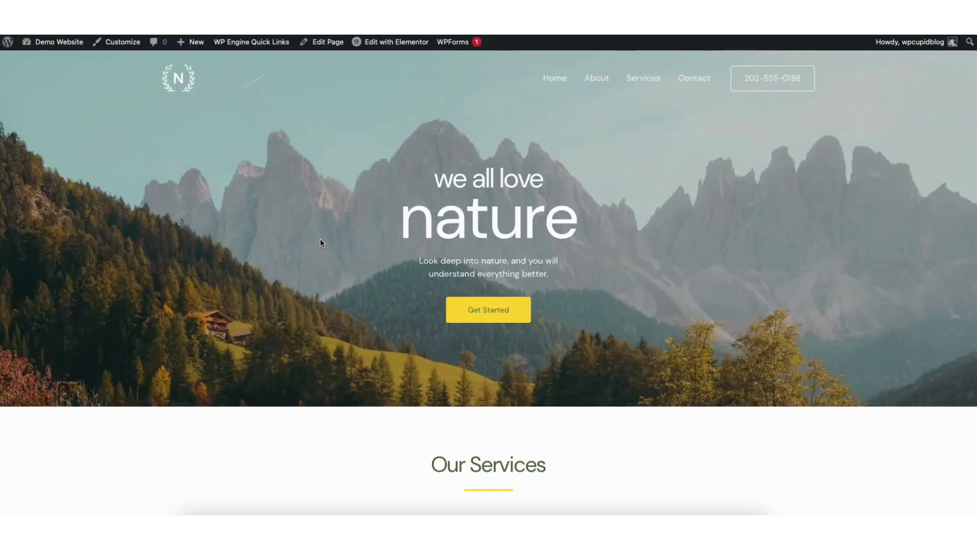
mouse_move(386, 44)
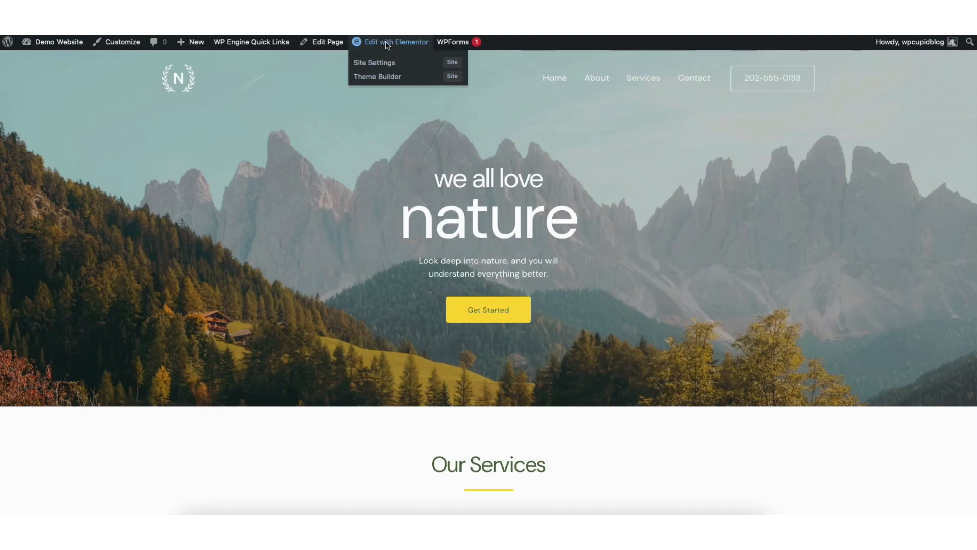
click(386, 43)
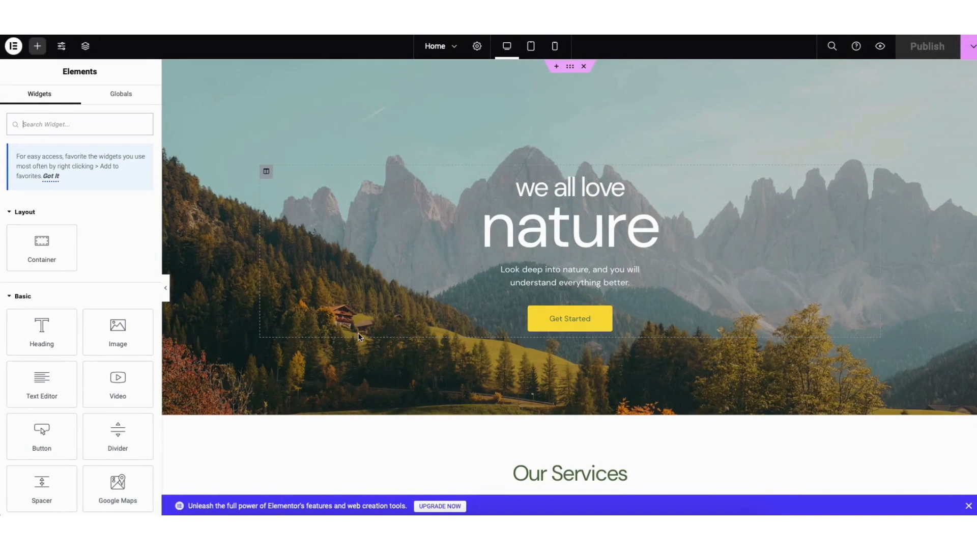
- Replace the two hero heading lines with "my" and "demo website"
click(513, 235)
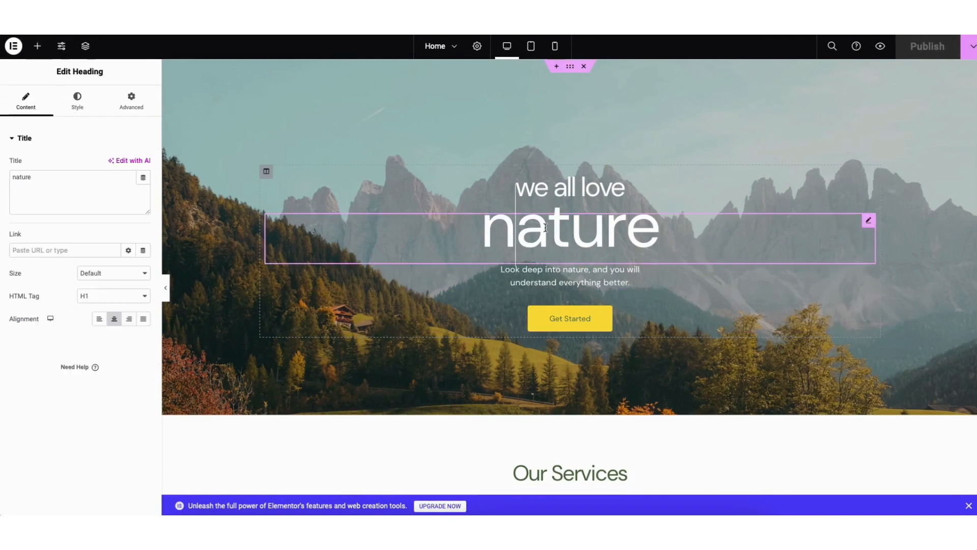
click(524, 185)
drag(516, 187, 638, 182)
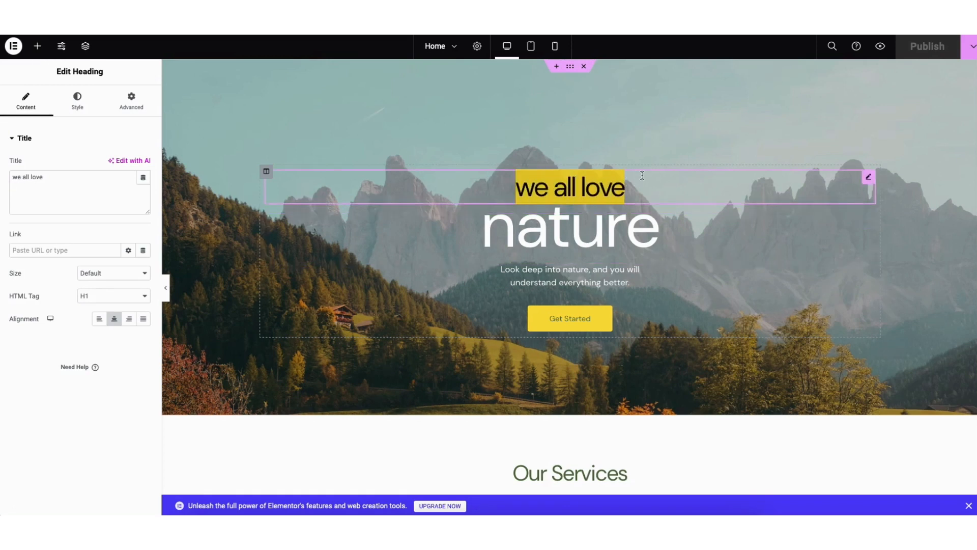
text(my)
double_click(570, 229)
text(demo website)
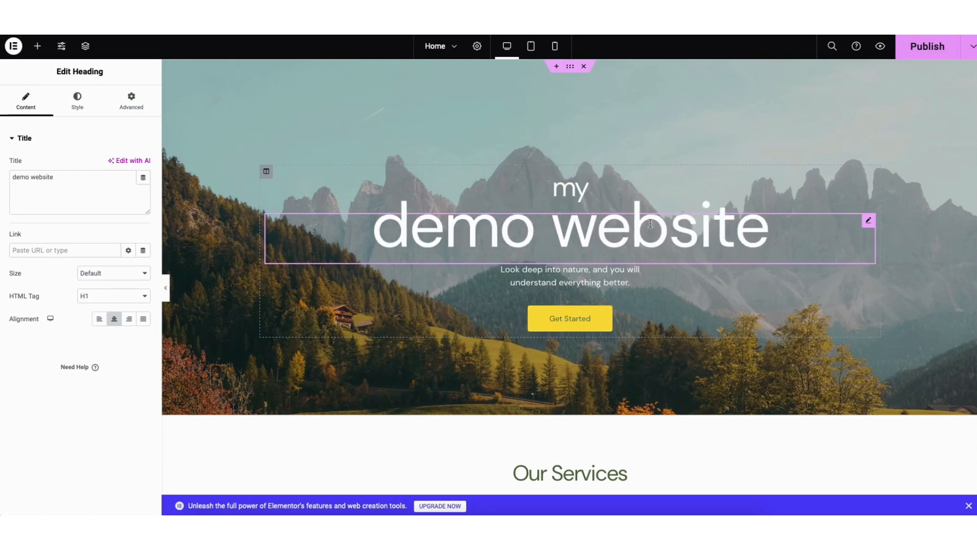
- Look over the hero section's background style settings and the media library images available for it, keeping the current image
right_click(224, 173)
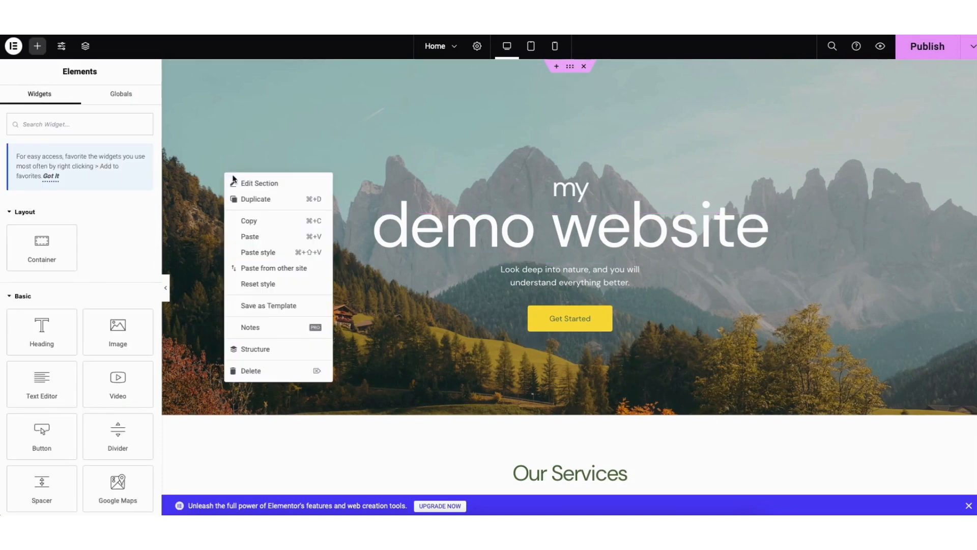
click(262, 184)
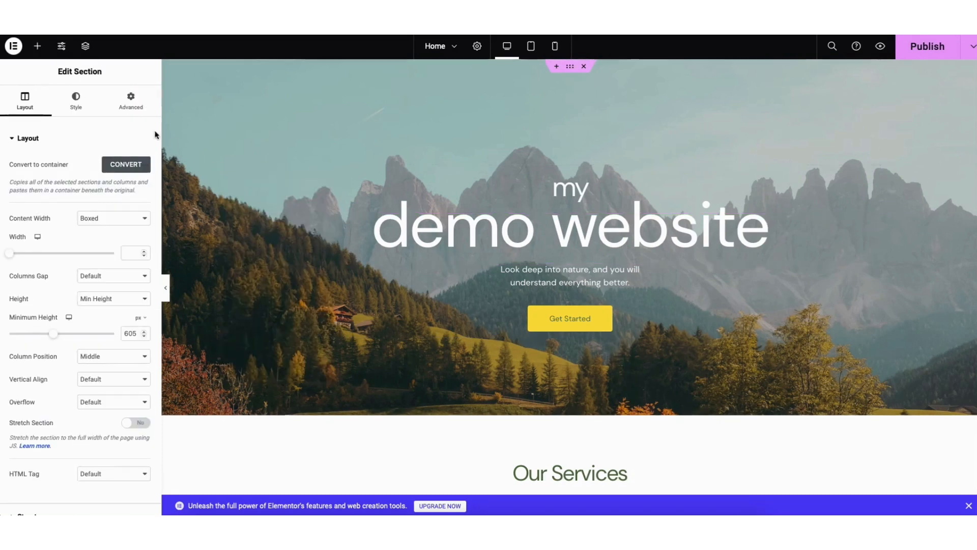
click(75, 102)
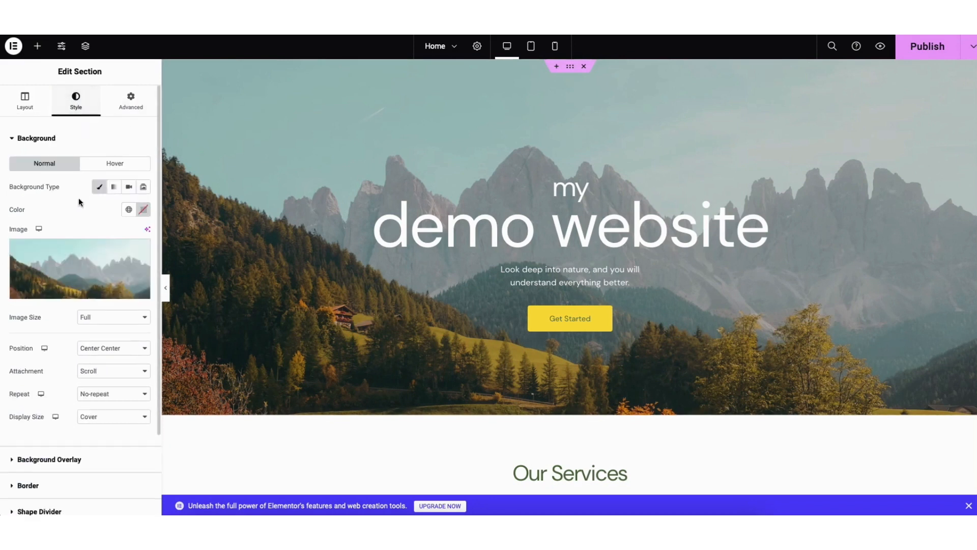
mouse_move(84, 275)
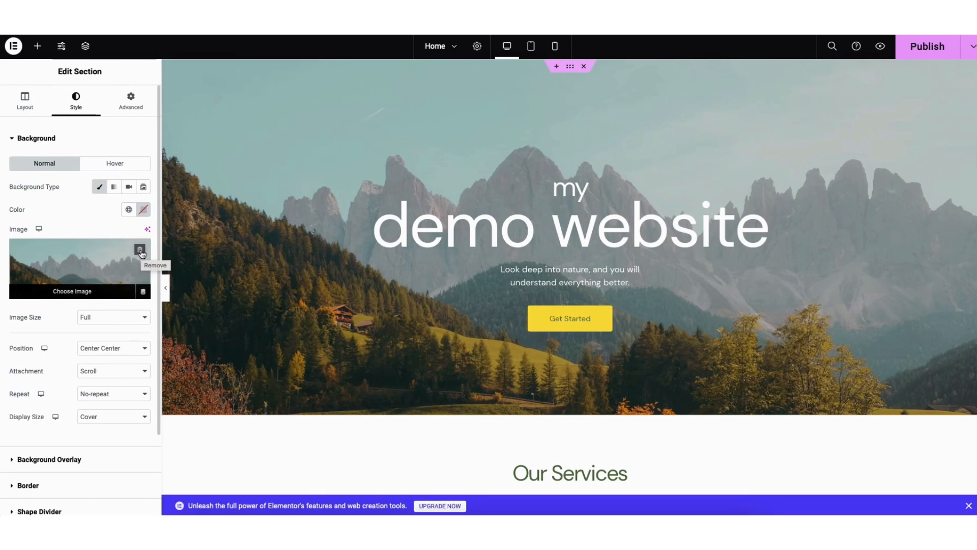
click(81, 288)
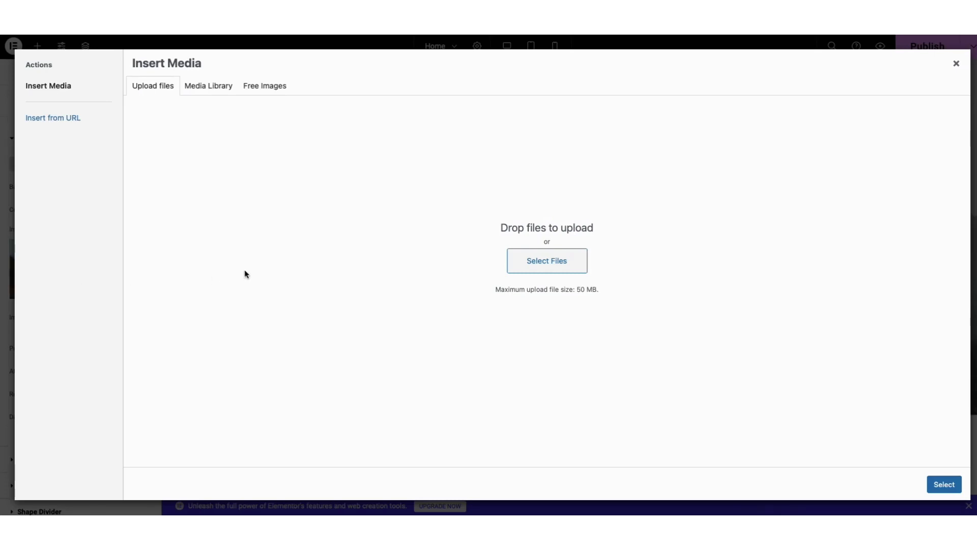
click(207, 90)
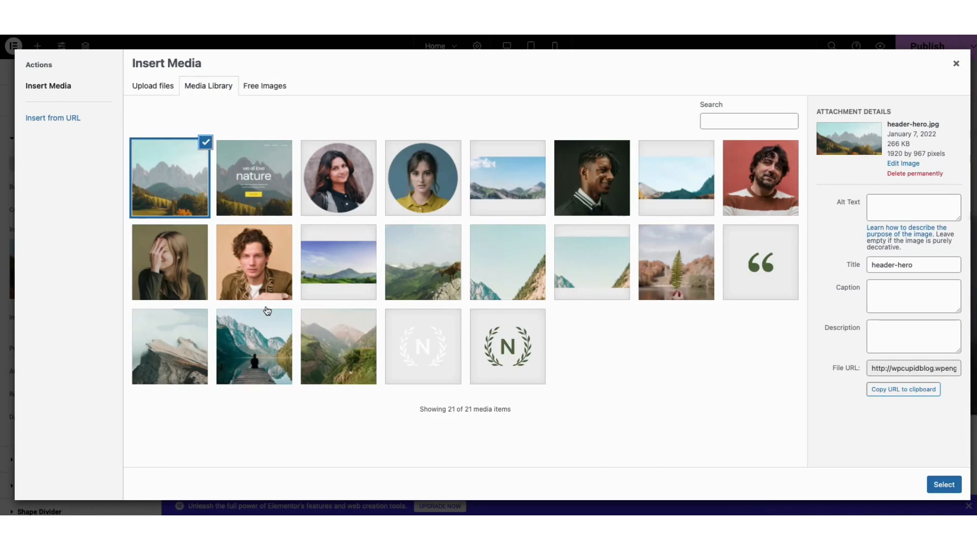
click(956, 63)
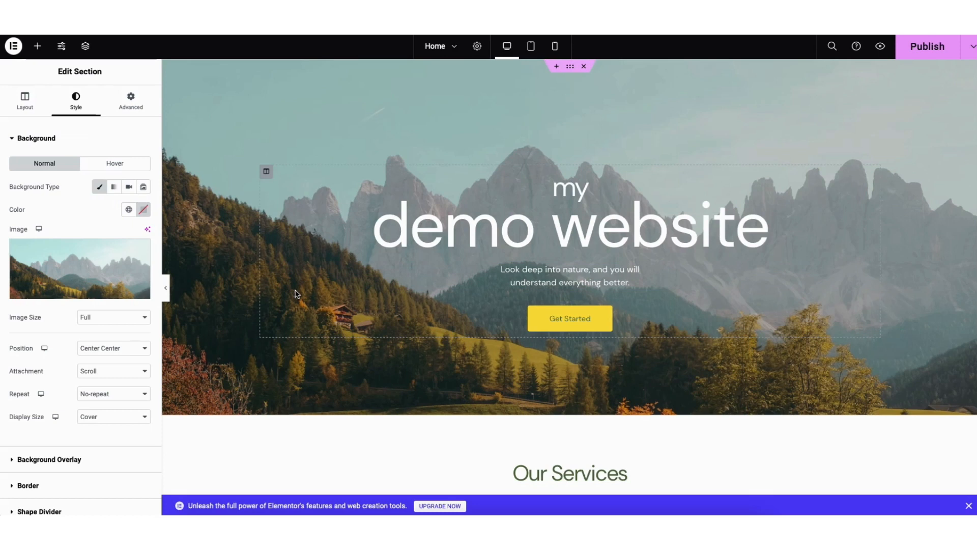
- Add a Heading widget beneath the Graphic Design text in the Our Services section
click(38, 47)
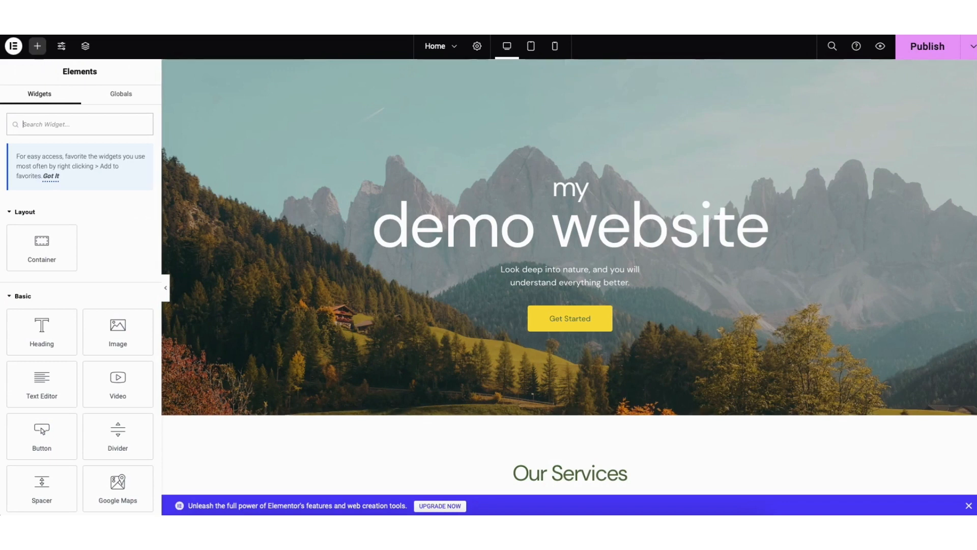
scroll(569, 275, down, 8)
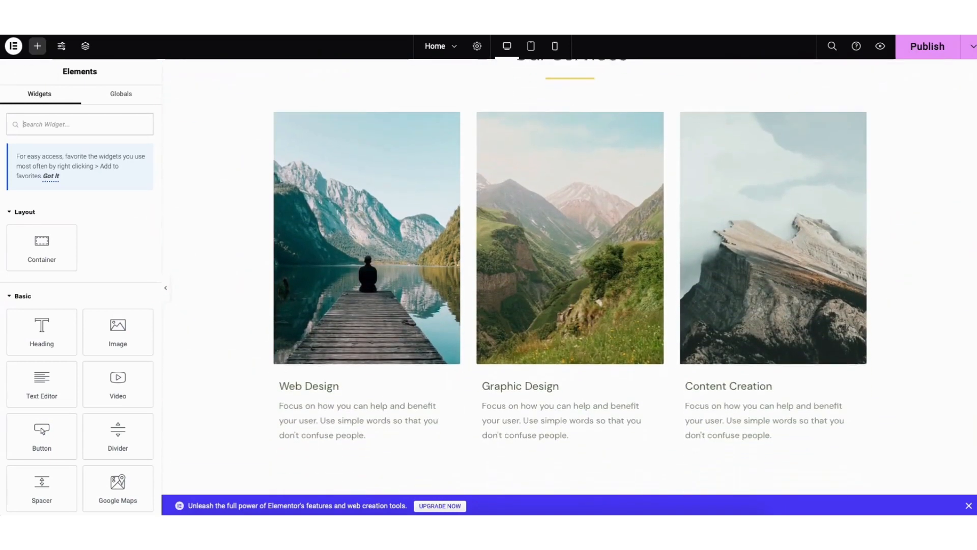
scroll(568, 275, down, 1)
drag(44, 334, 545, 372)
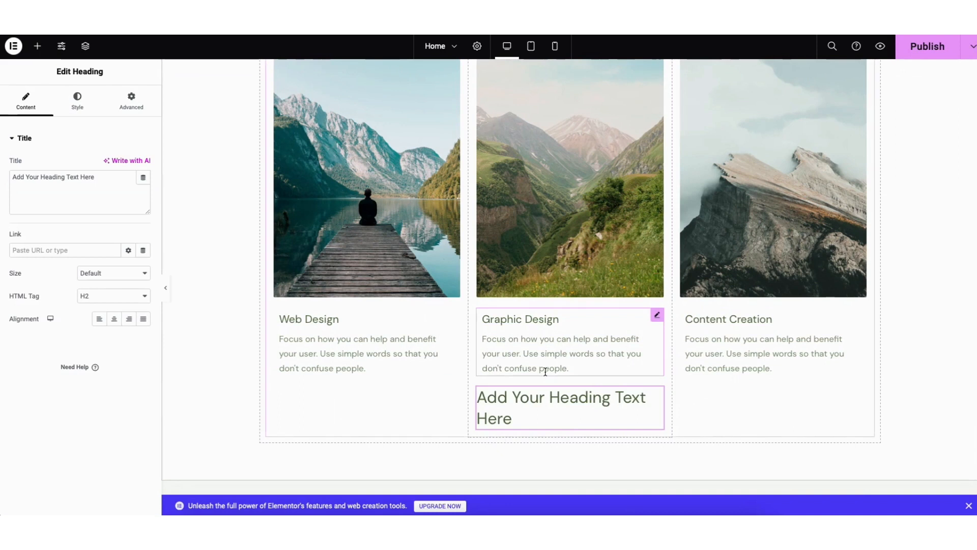
- Try moving the Web Design image box into the Graphic Design column and return it to its own column
right_click(323, 359)
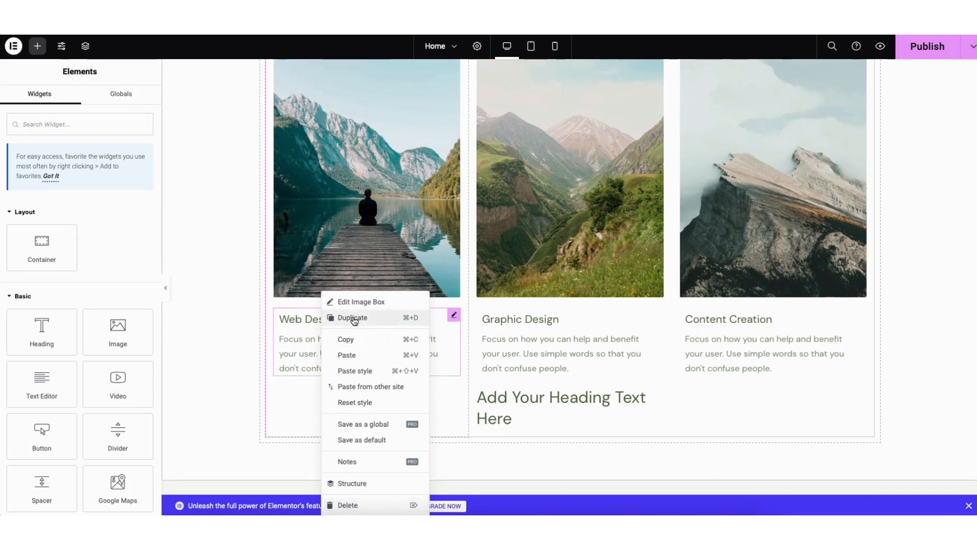
click(284, 337)
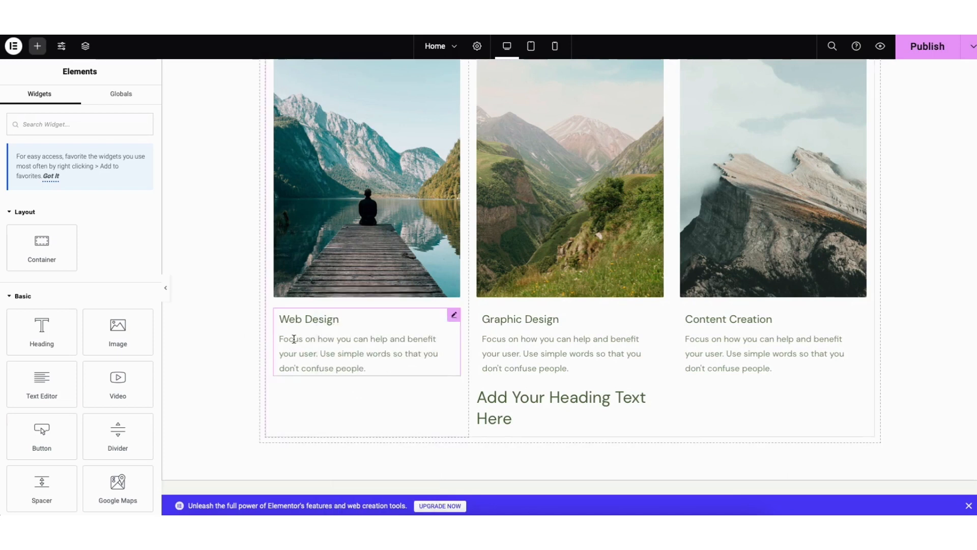
drag(340, 314, 530, 363)
drag(657, 393, 335, 313)
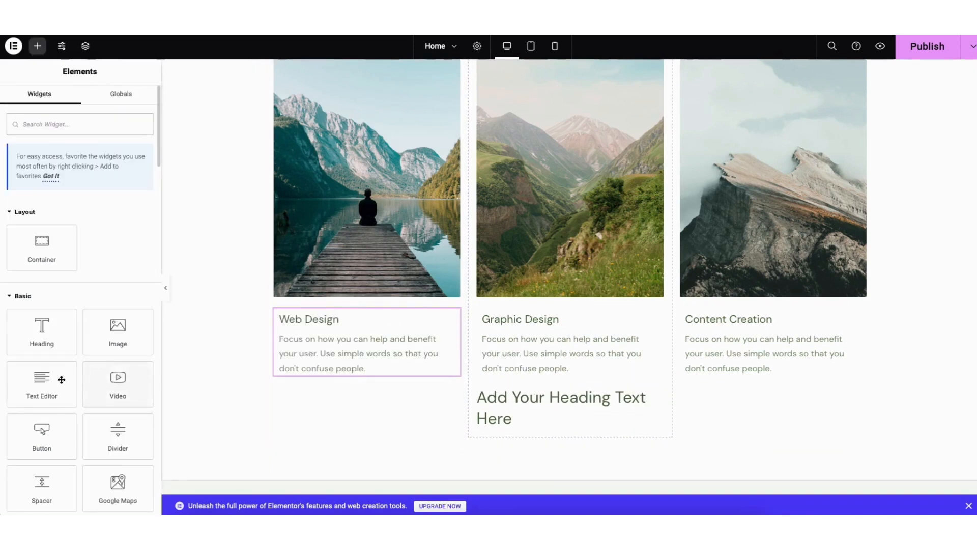
- Add a full-width Text Editor widget below the three service columns and check its link options without adding a link
drag(44, 387, 371, 382)
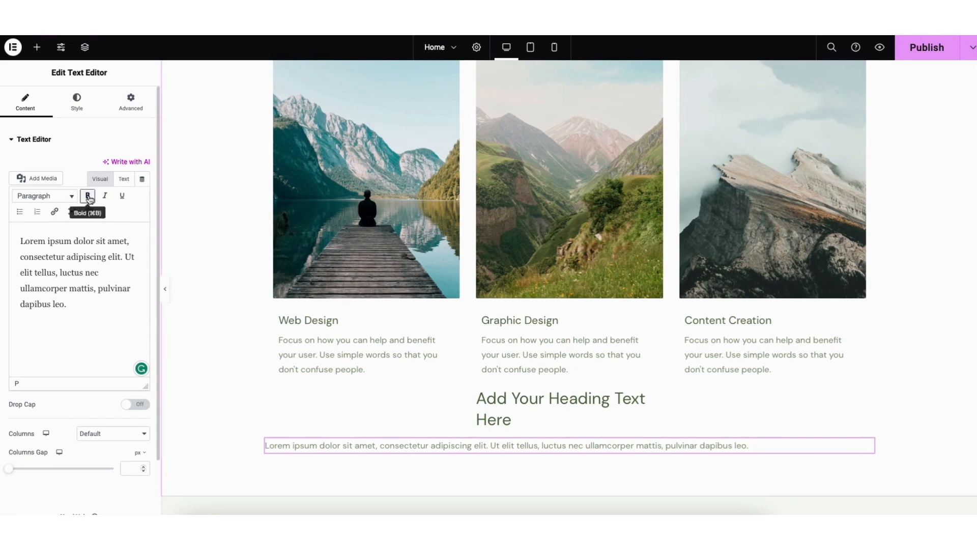
click(55, 213)
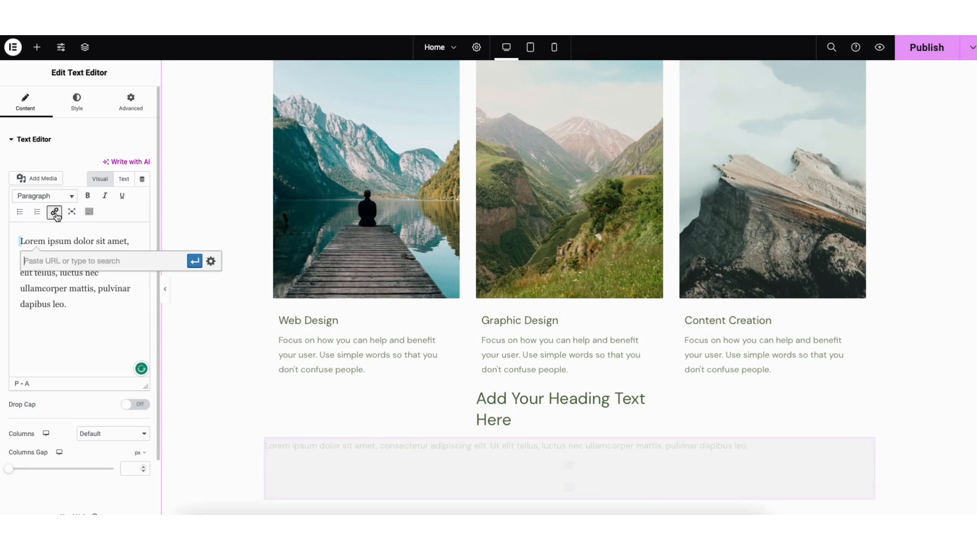
click(211, 262)
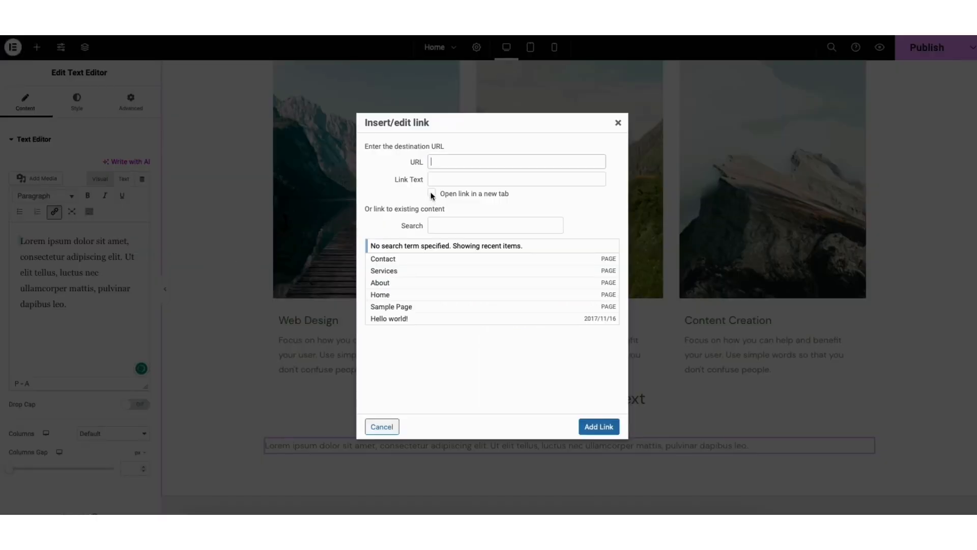
click(618, 122)
- Show the text editor's additional formatting tools and look over its text color palette and its undo and redo options
click(89, 212)
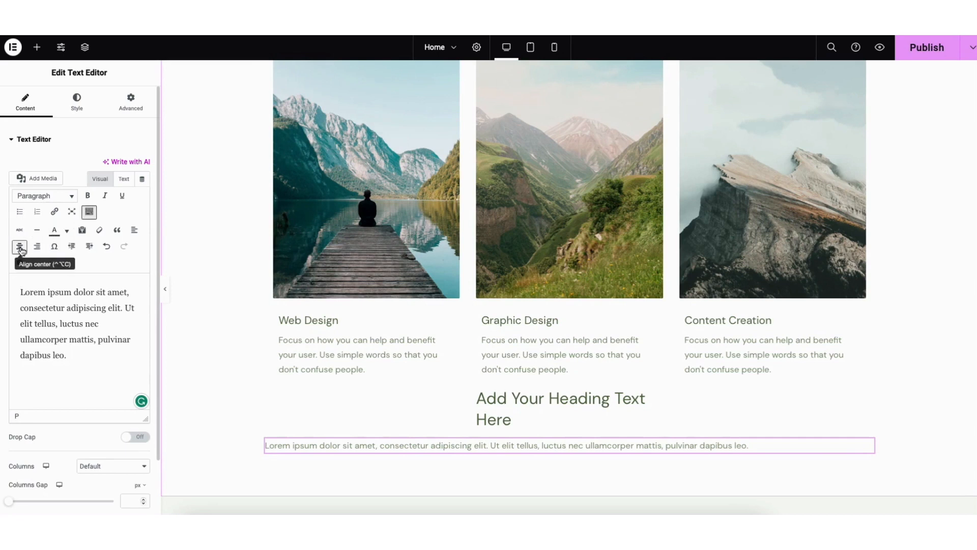
click(67, 230)
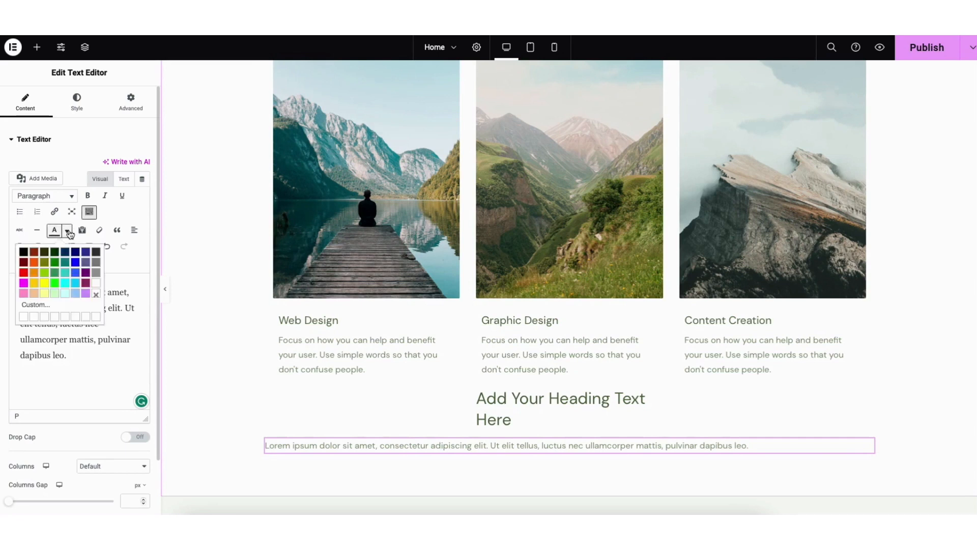
click(67, 230)
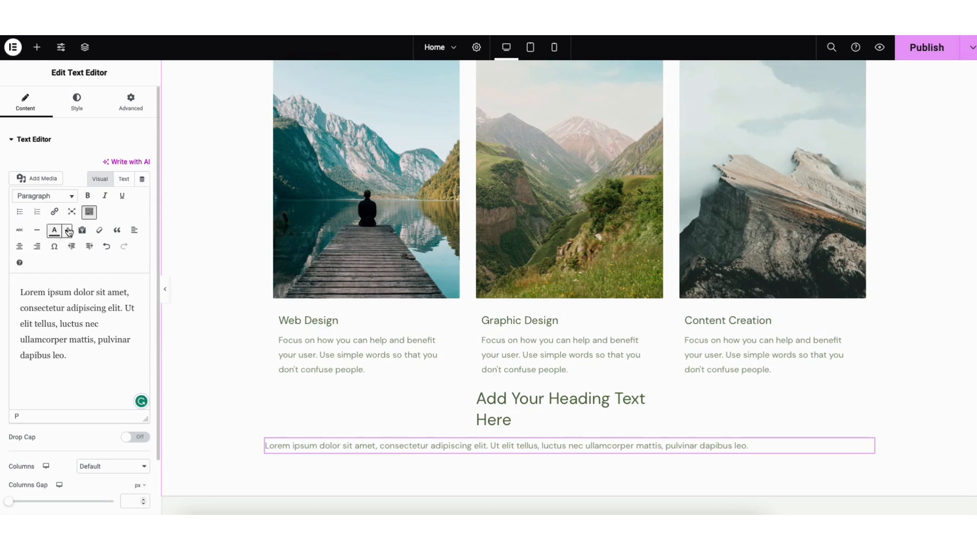
click(107, 247)
click(124, 249)
- Look over the text widget's style options, including its typography settings and the list of font families
click(76, 104)
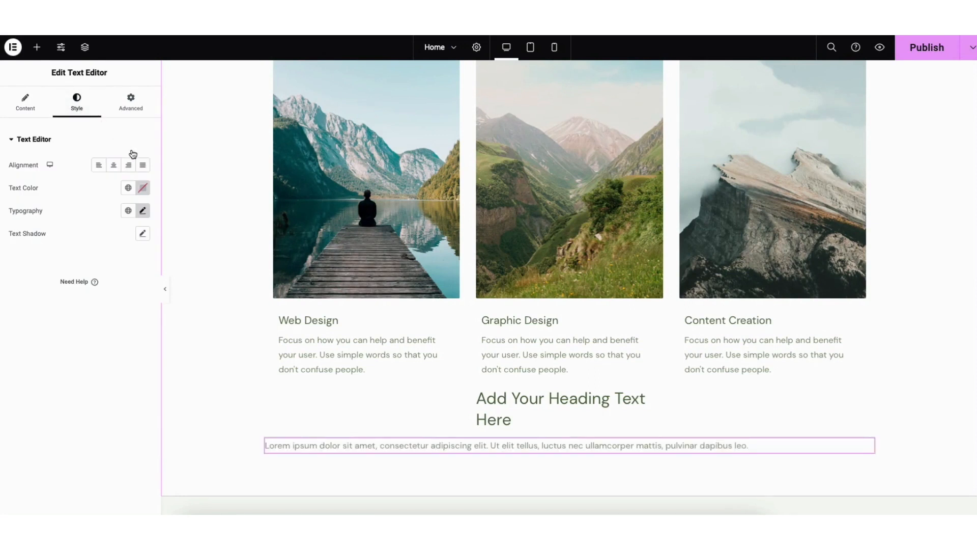
click(143, 212)
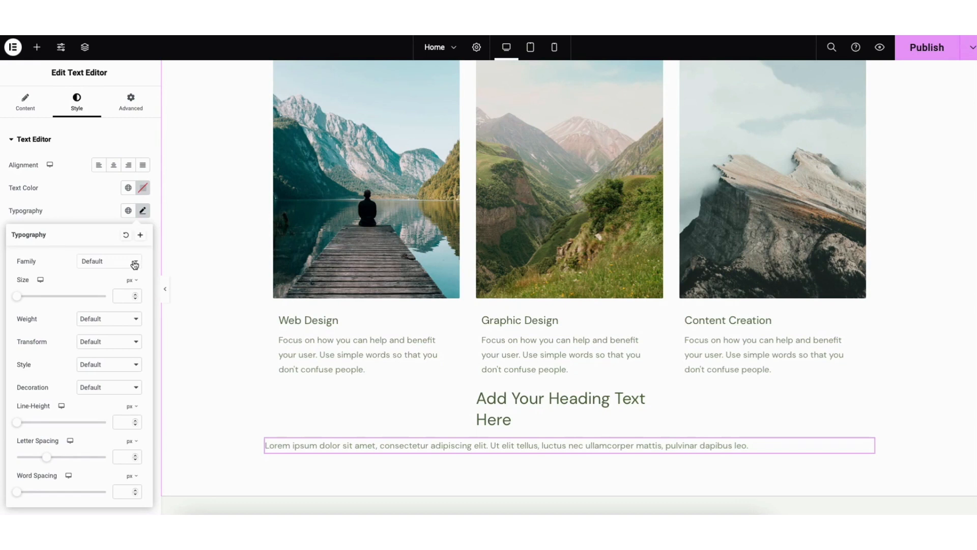
click(99, 262)
drag(138, 293, 139, 306)
click(71, 252)
click(216, 265)
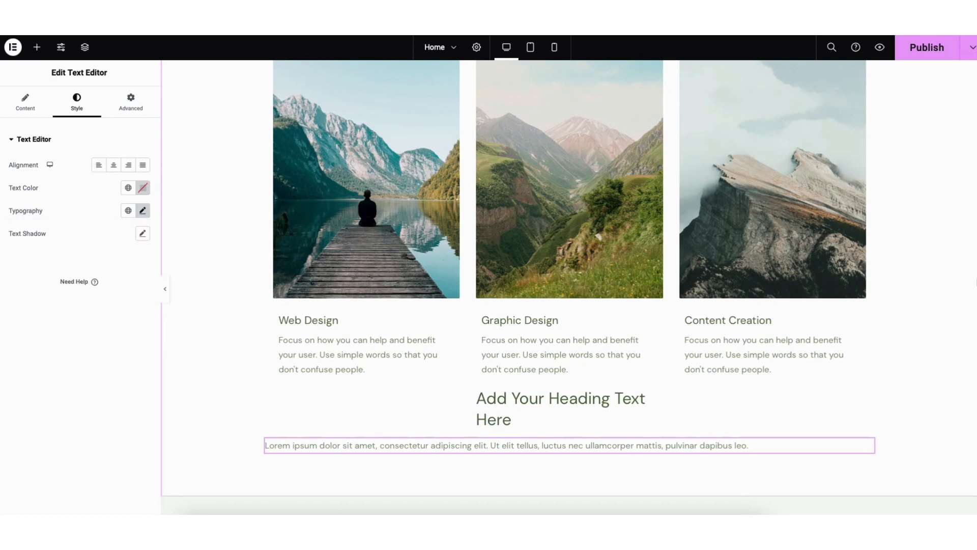
- Open the hero section's Get Started button for editing and look over its link options and size choices, keeping the size Small
scroll(215, 265, up, 10)
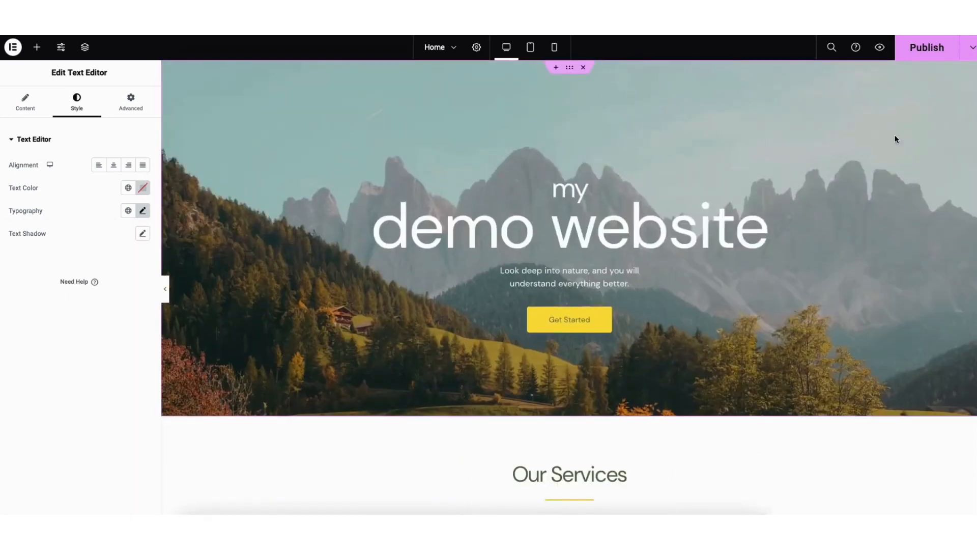
click(534, 321)
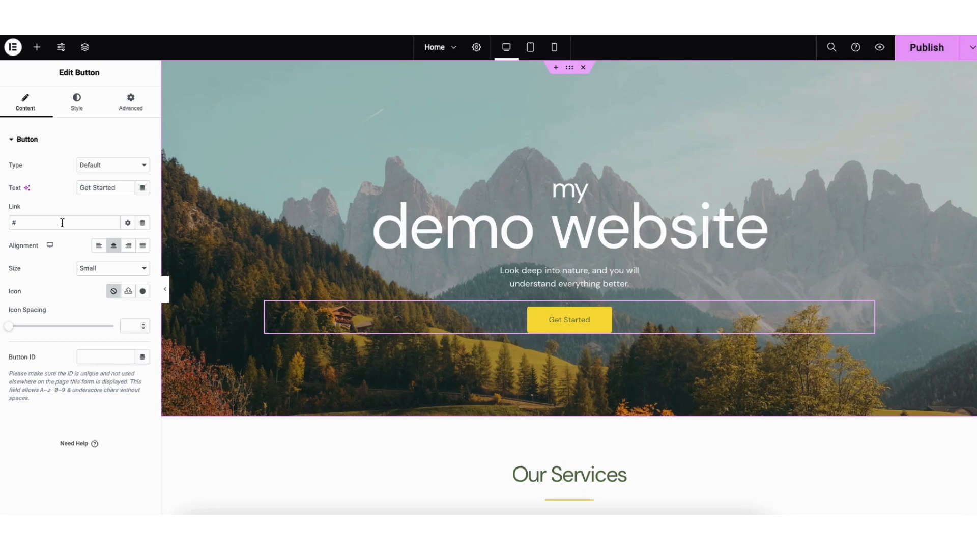
click(128, 224)
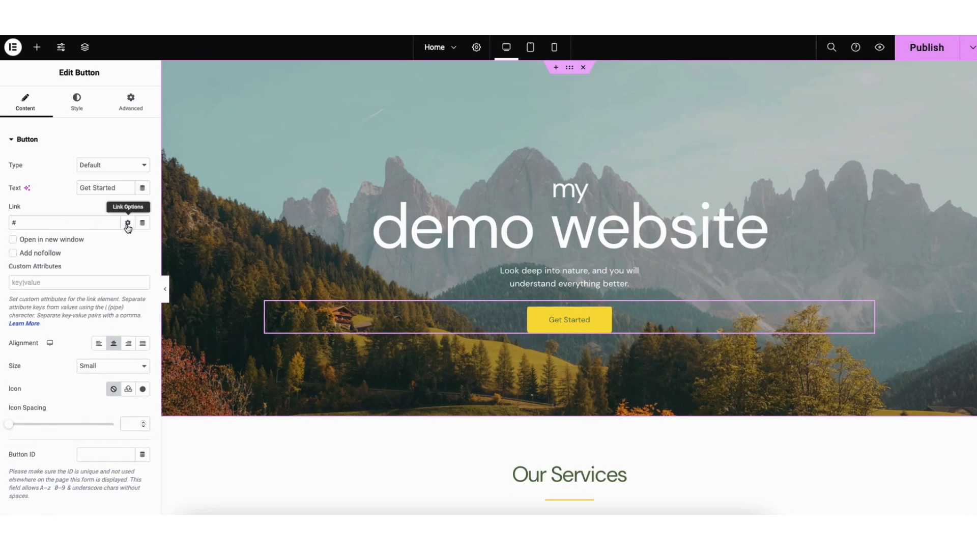
click(100, 369)
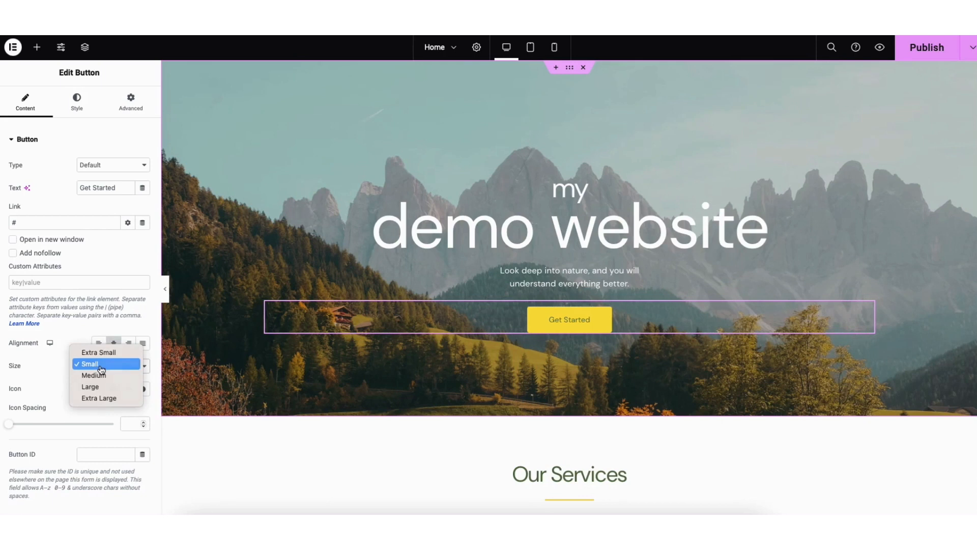
click(101, 366)
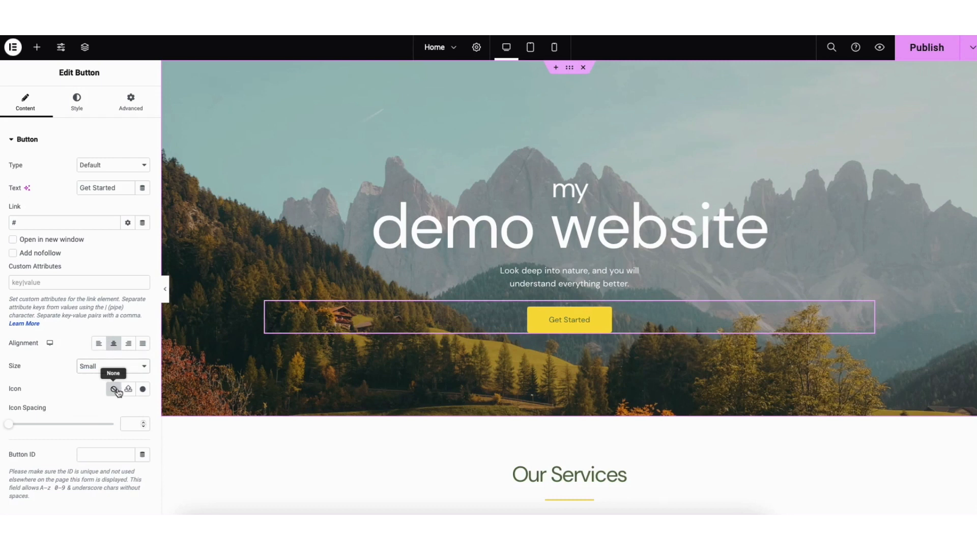
- Browse the icon library for the Get Started button without inserting an icon, and look over the button's normal and hover style options
click(143, 390)
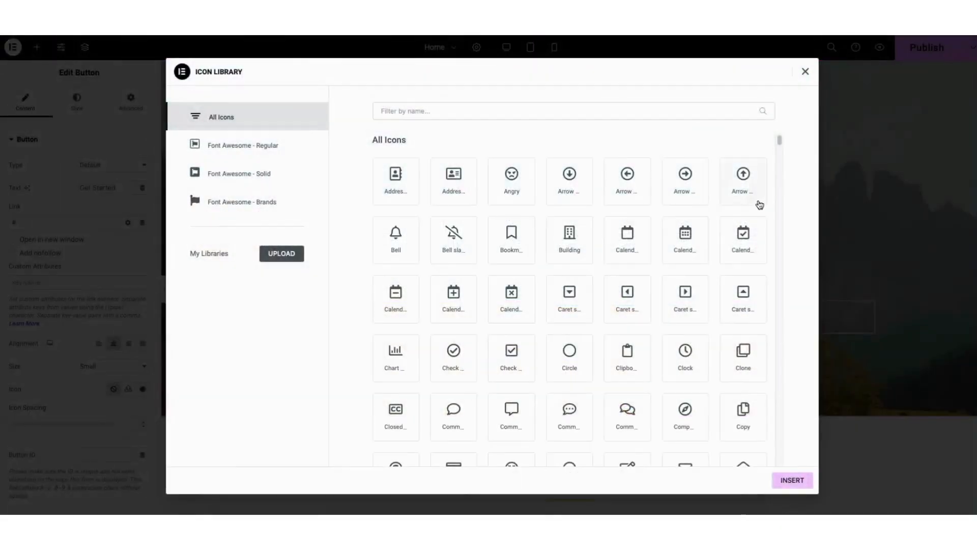
drag(779, 139, 784, 161)
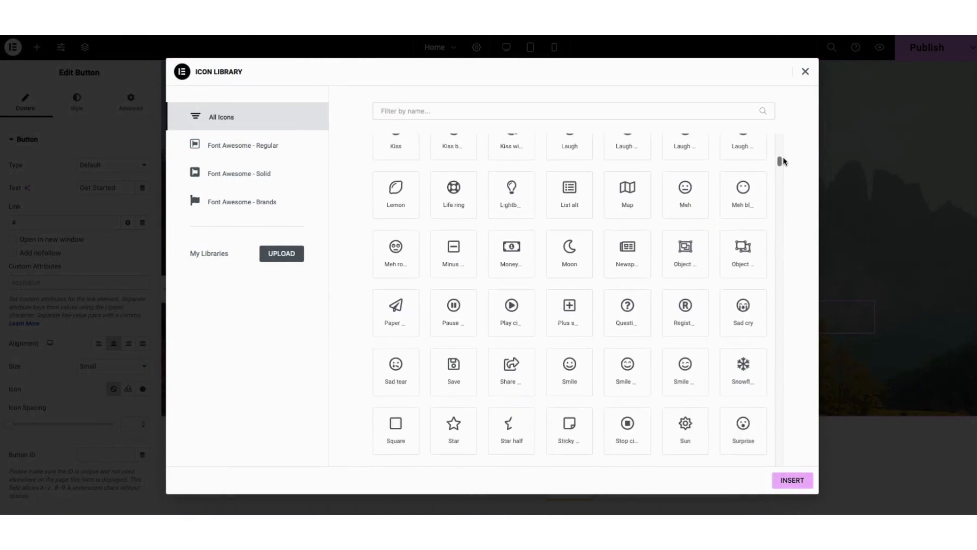
click(806, 71)
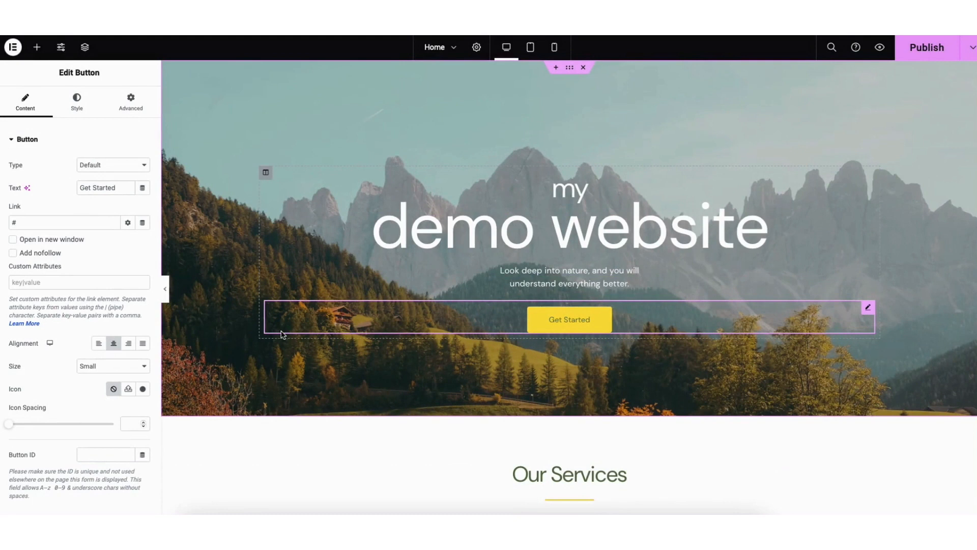
click(75, 103)
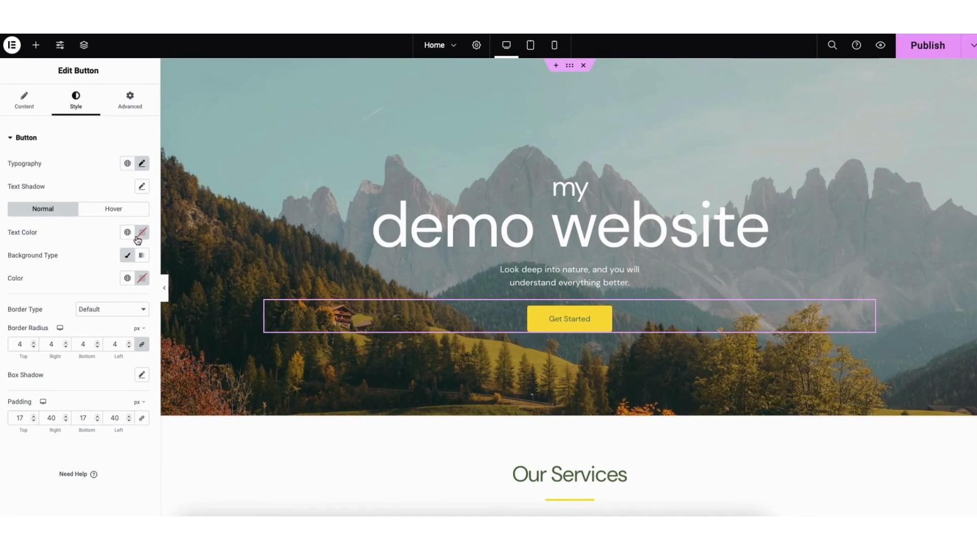
click(115, 210)
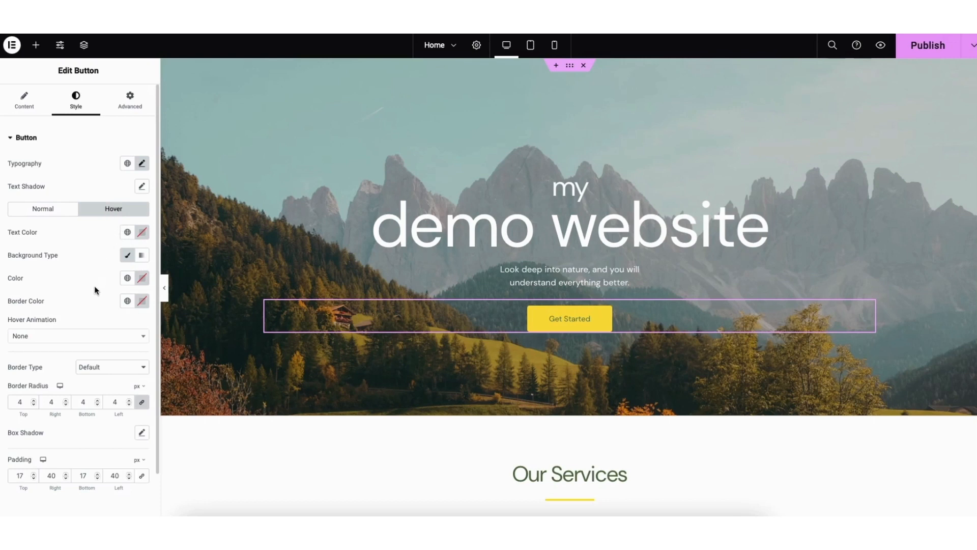
- Replace the background image of the QUESTIONS? section with services-hero.jpg from the media library
click(35, 45)
drag(976, 92, 976, 410)
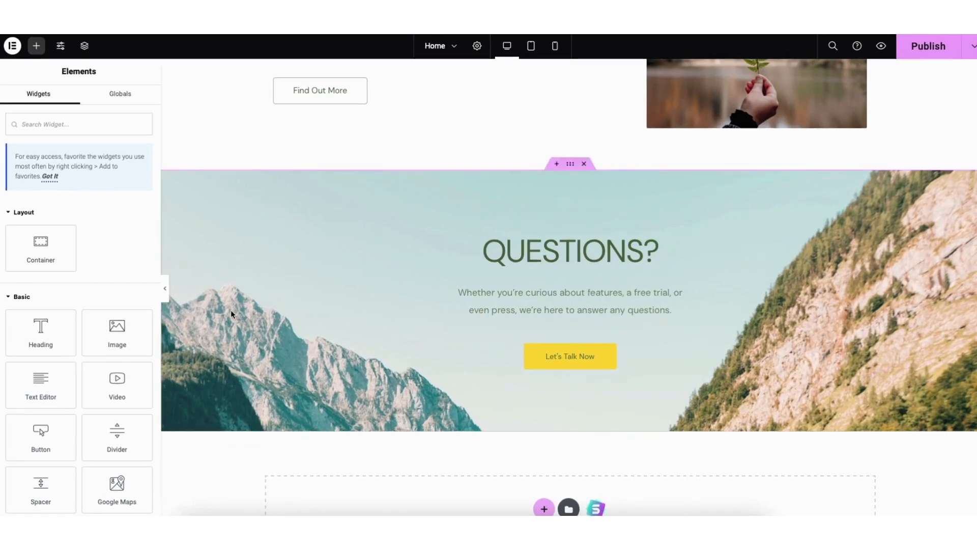
right_click(238, 264)
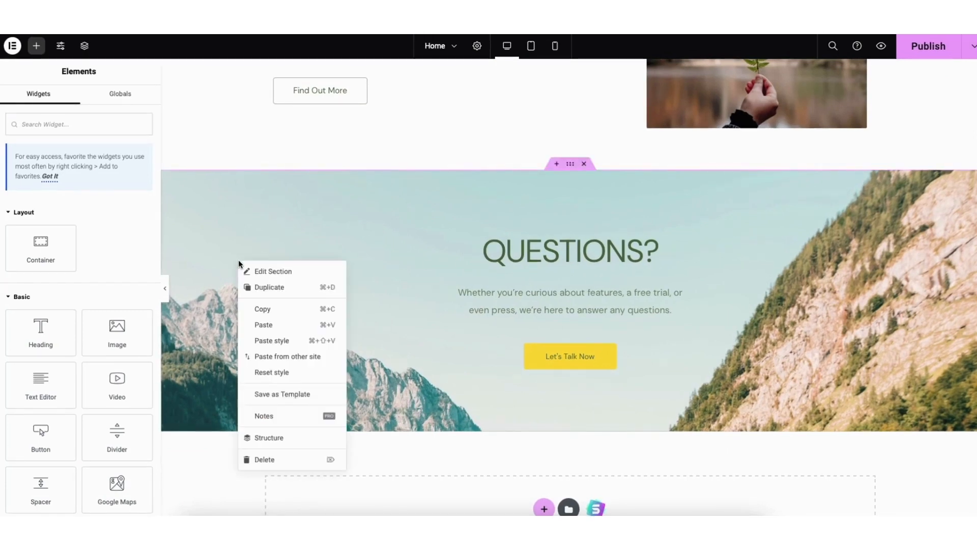
click(273, 272)
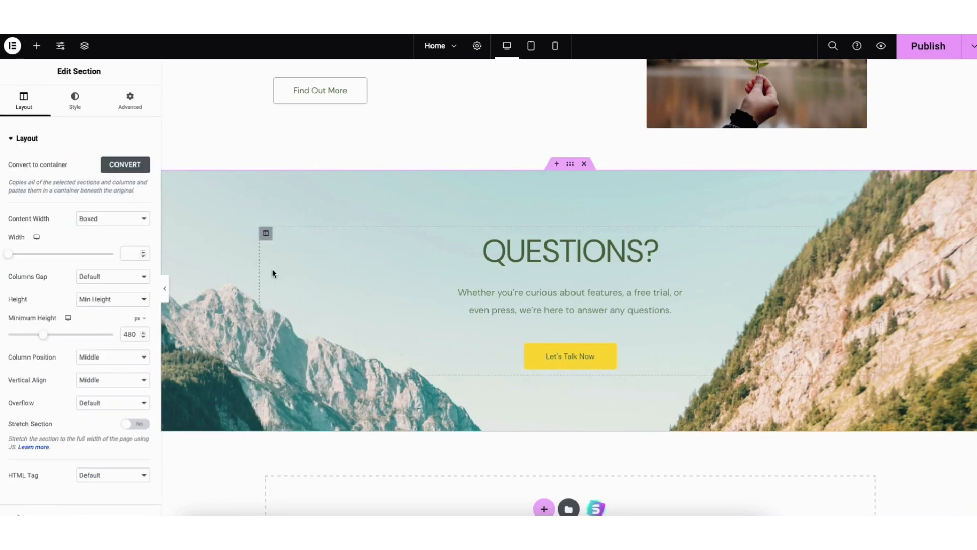
click(75, 104)
mouse_move(74, 273)
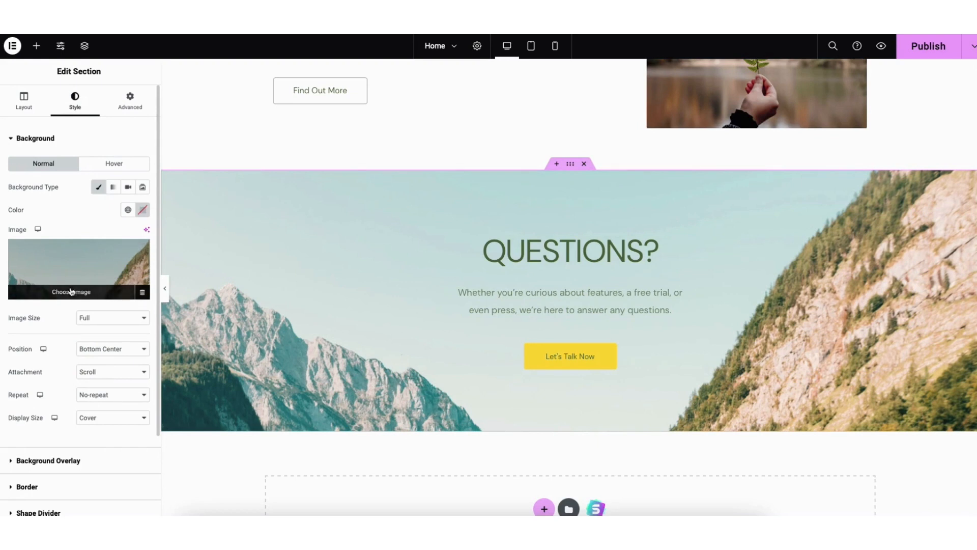
mouse_move(139, 253)
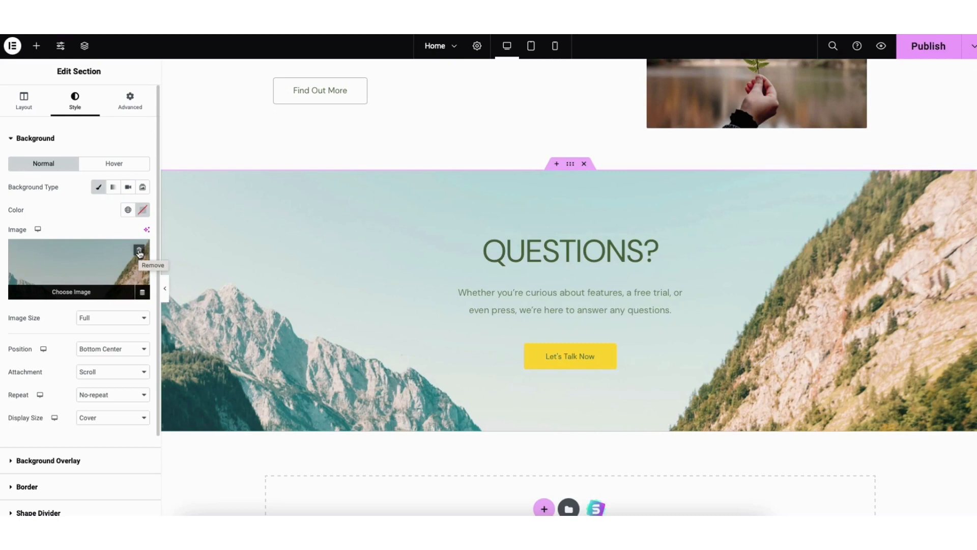
click(70, 282)
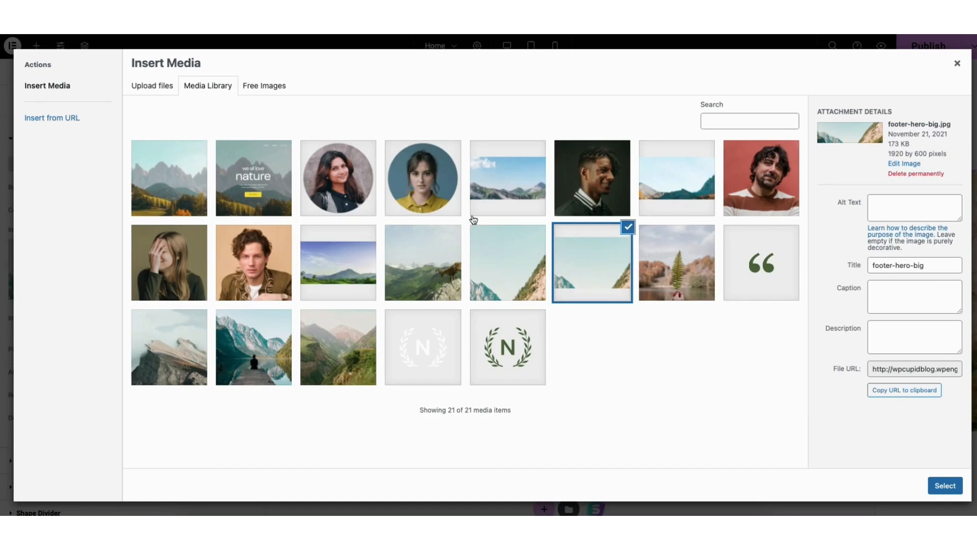
click(498, 178)
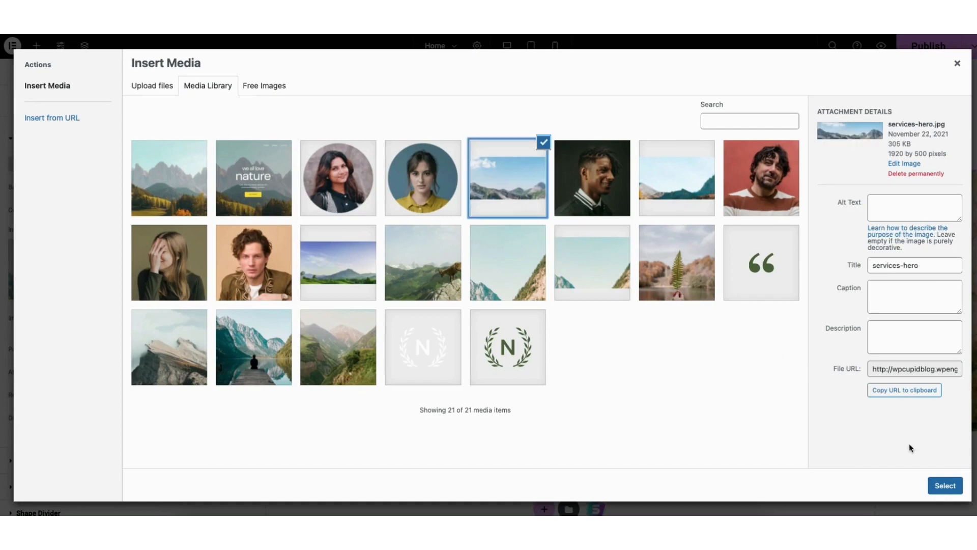
click(942, 485)
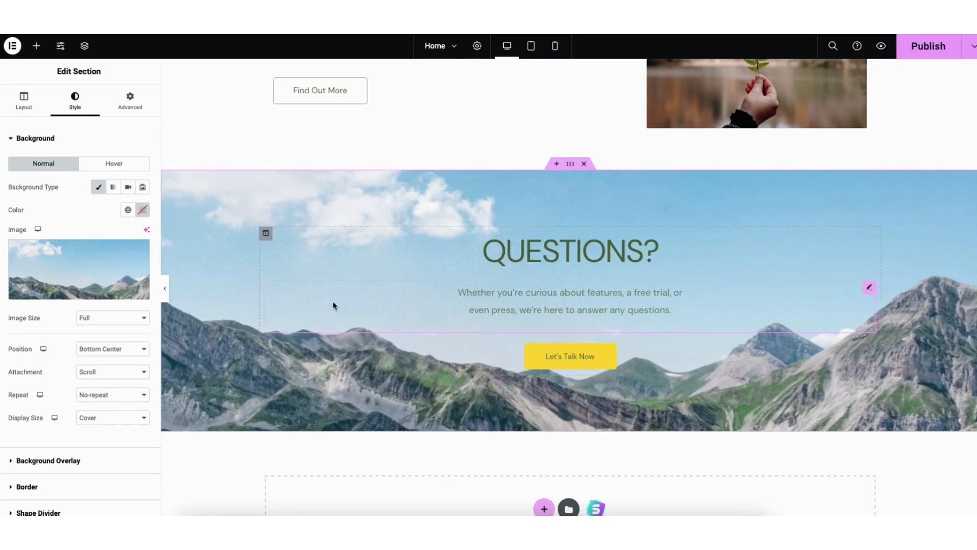
- Add a classic black background overlay to the QUESTIONS? section and set its opacity to 0.13
click(30, 460)
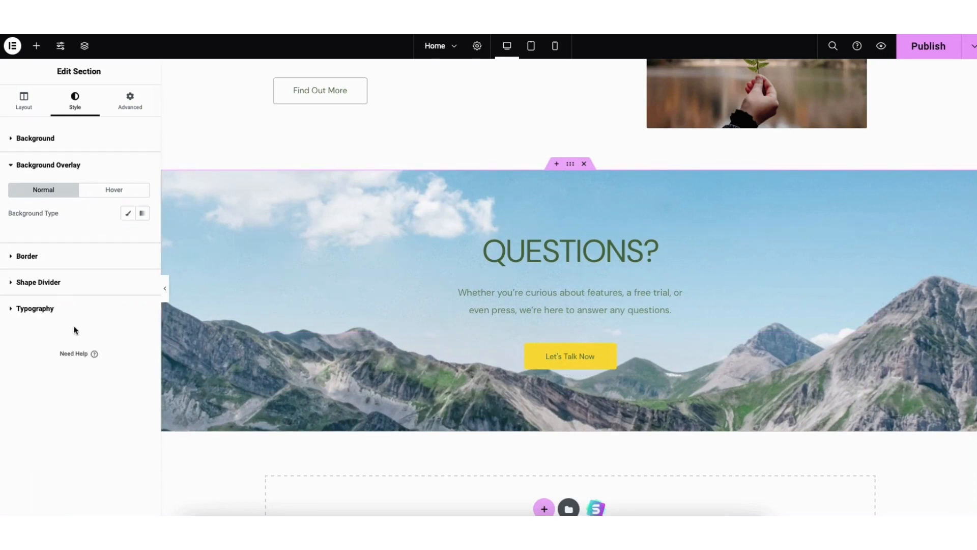
click(131, 214)
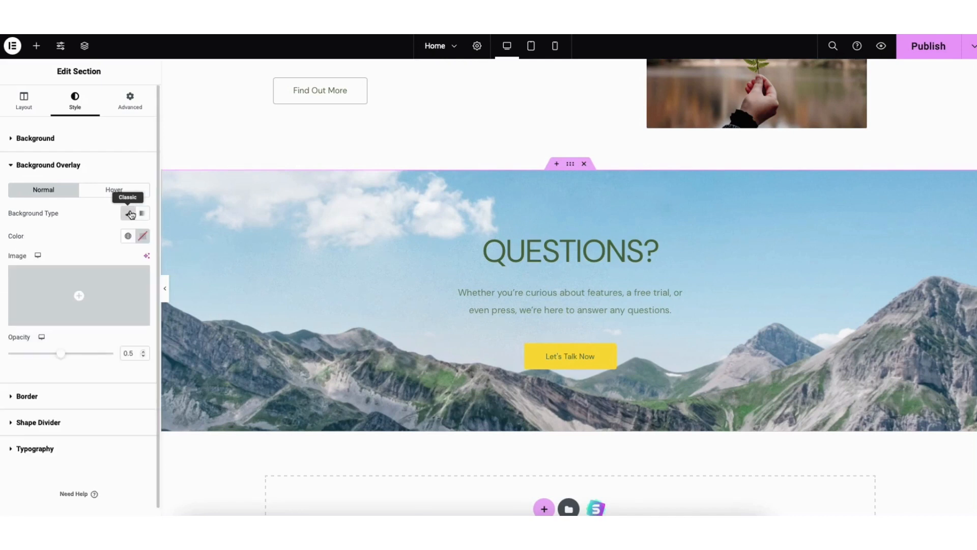
click(142, 235)
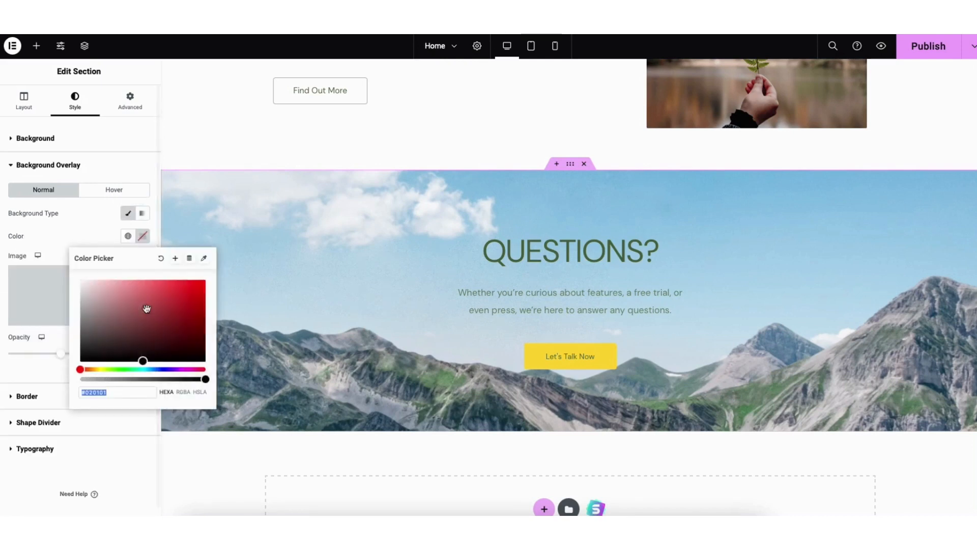
click(143, 360)
click(72, 292)
drag(63, 355, 22, 355)
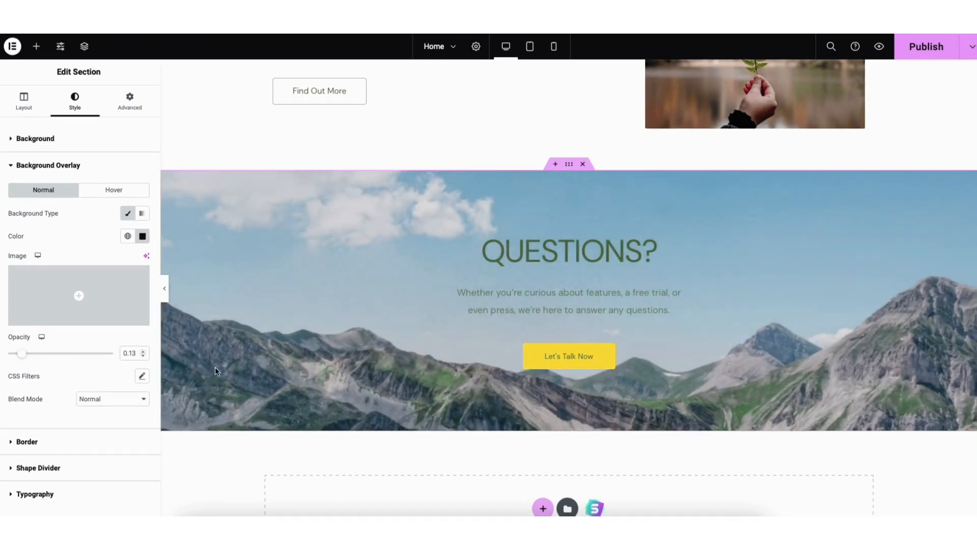
- Give the About Us section a classic background with the dark maroon color #381313
scroll(953, 357, up, 6)
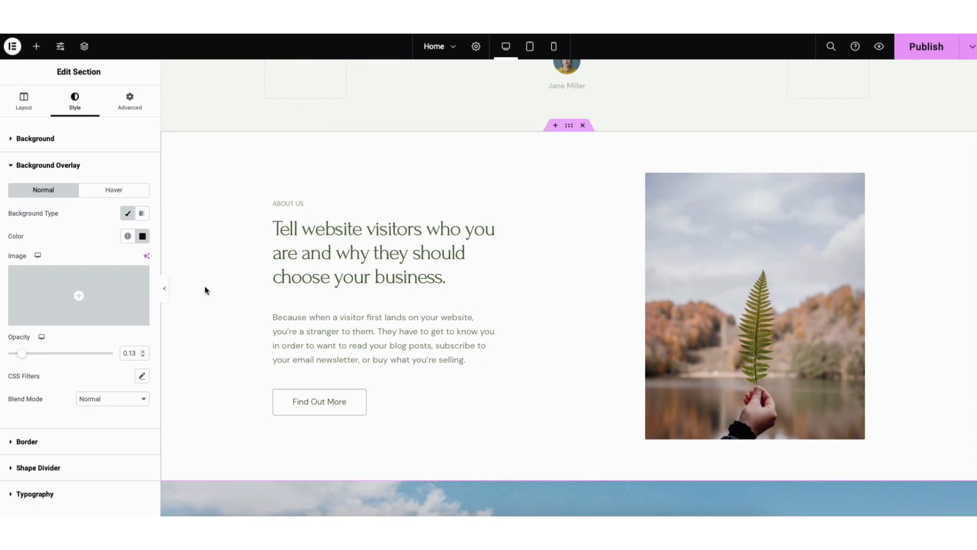
right_click(213, 252)
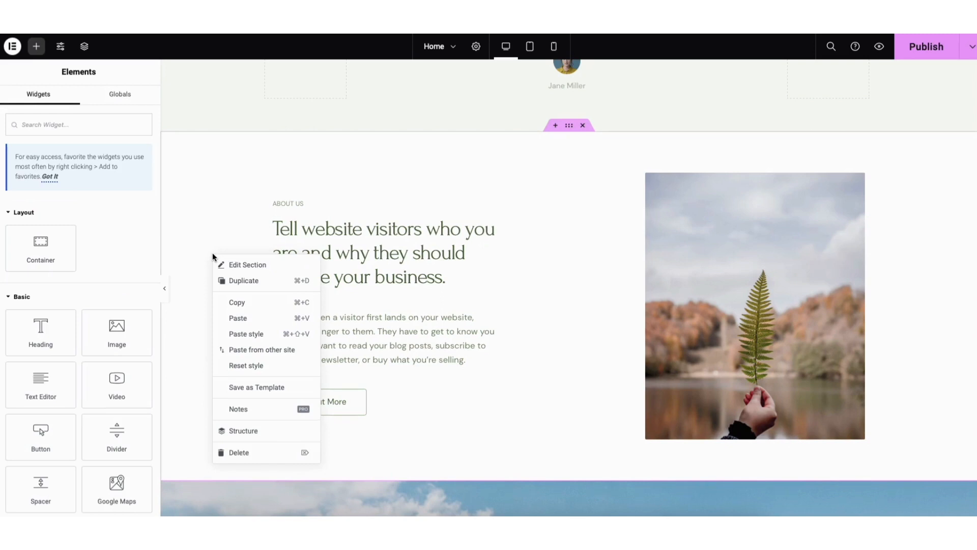
click(240, 266)
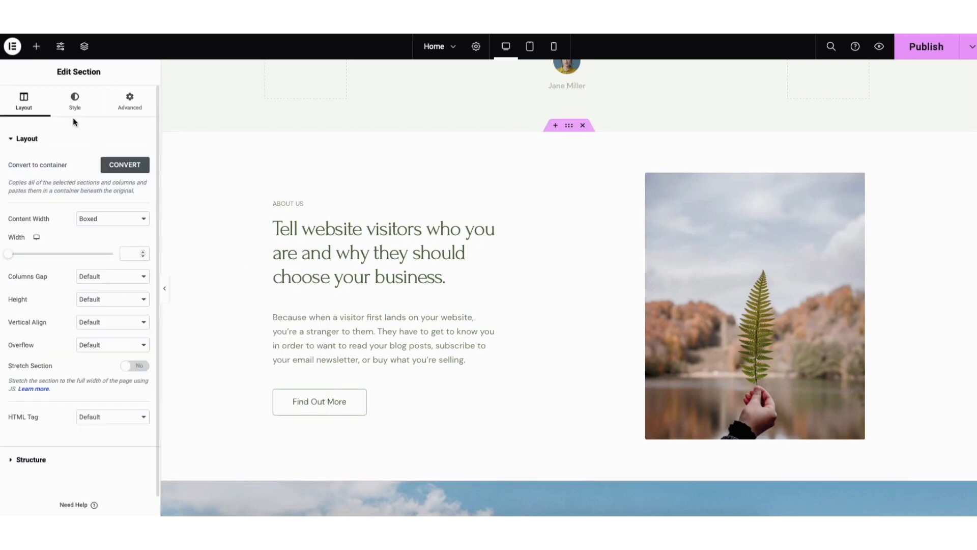
click(71, 100)
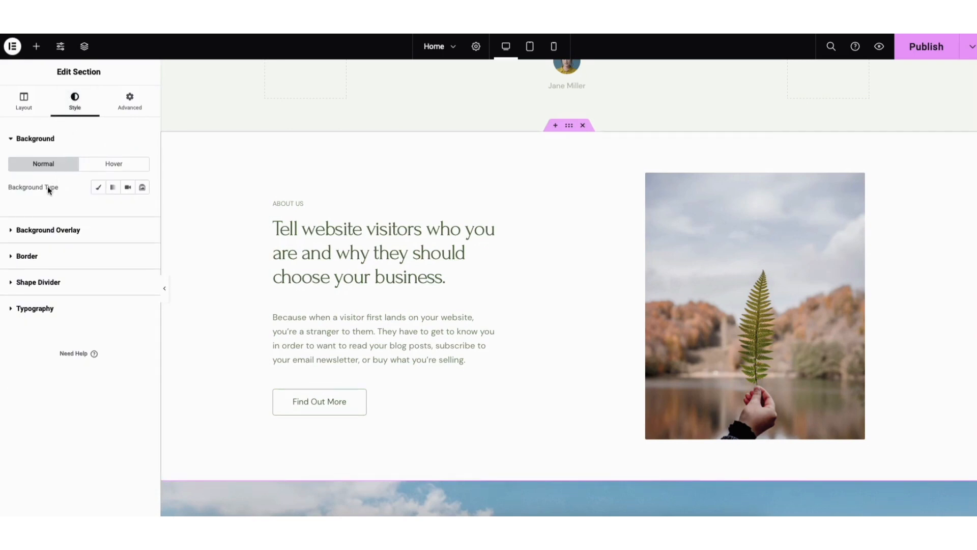
click(100, 188)
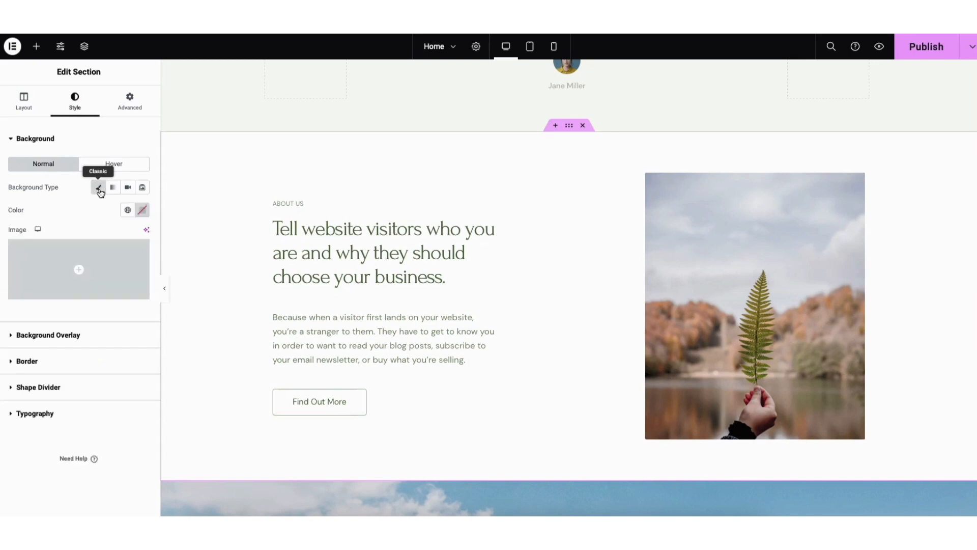
click(142, 214)
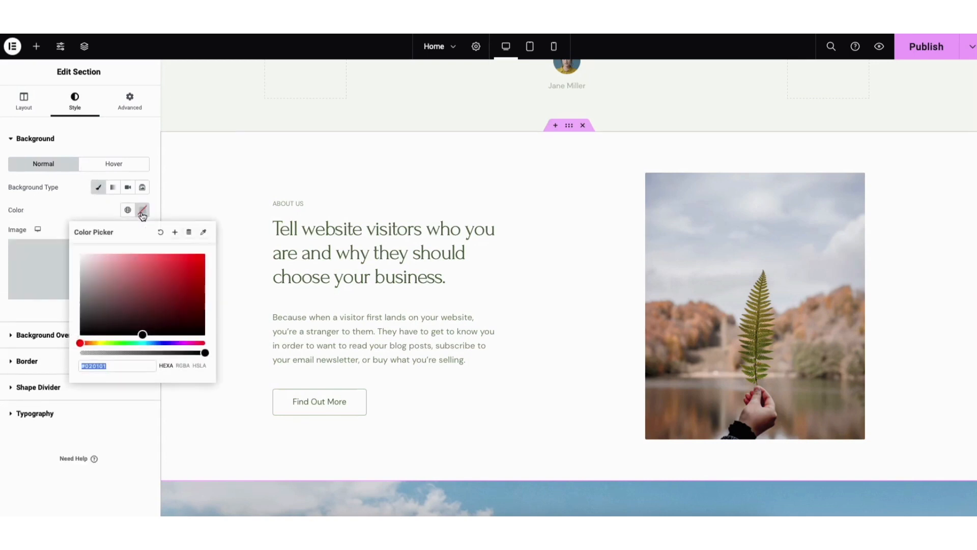
drag(144, 335, 160, 319)
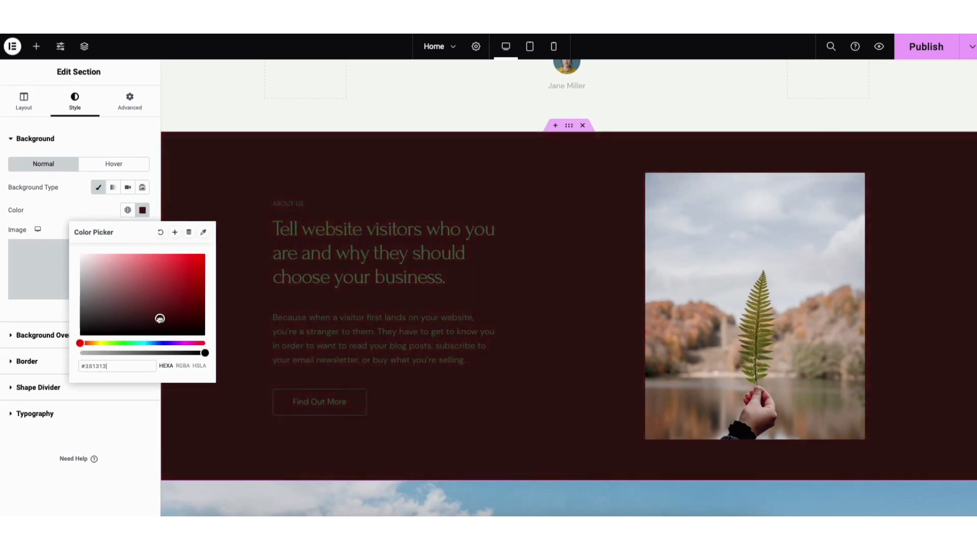
click(232, 296)
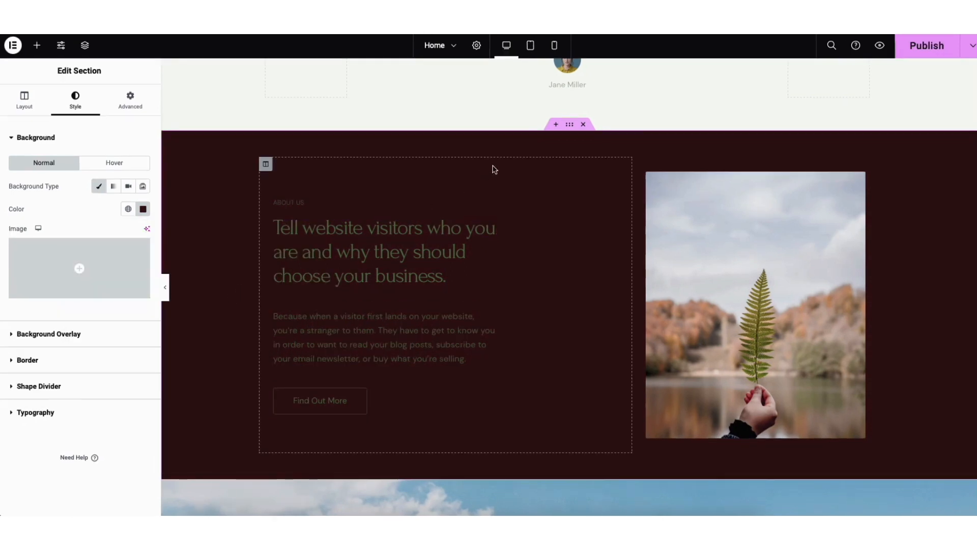
- Insert a Flexbox container with a narrow-wide-narrow three-column structure above the About Us section and add a Heading widget to the new container
click(556, 126)
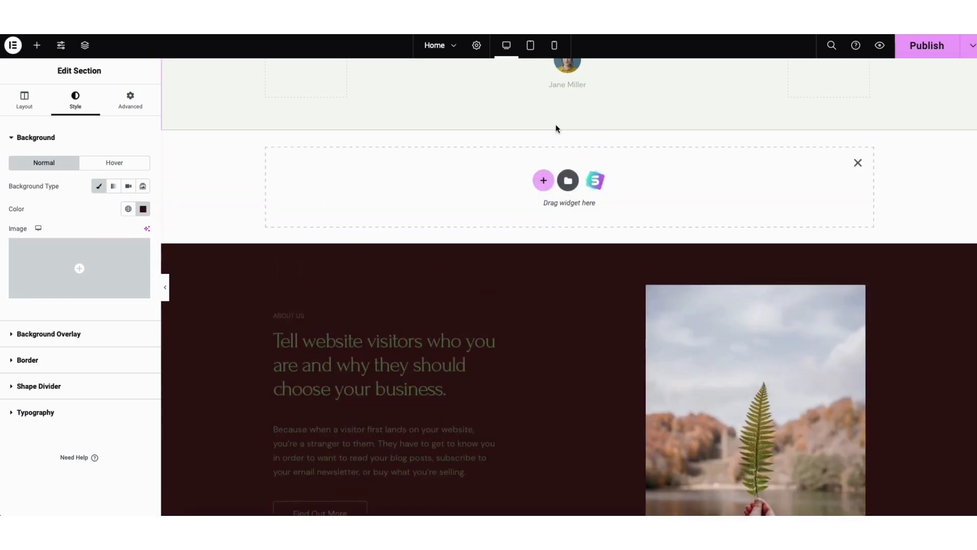
click(543, 181)
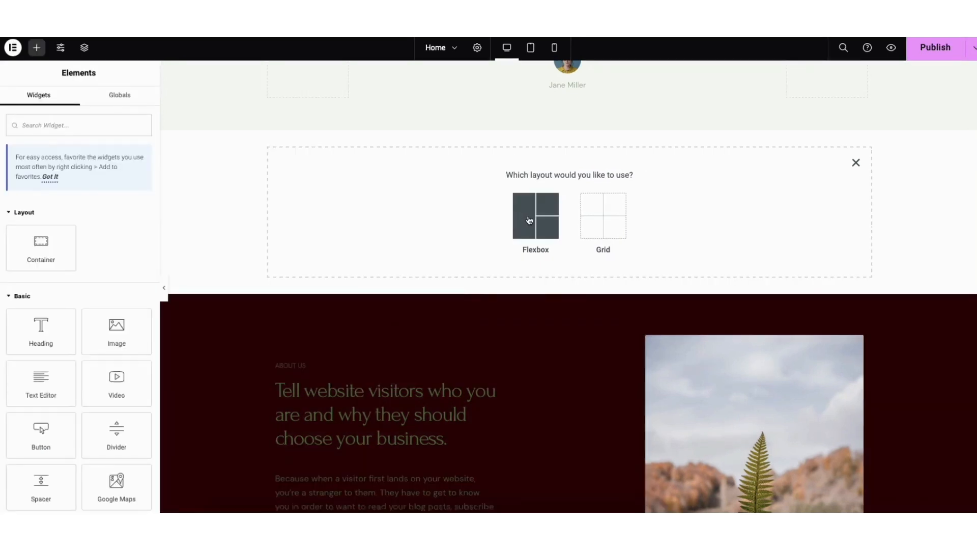
click(529, 220)
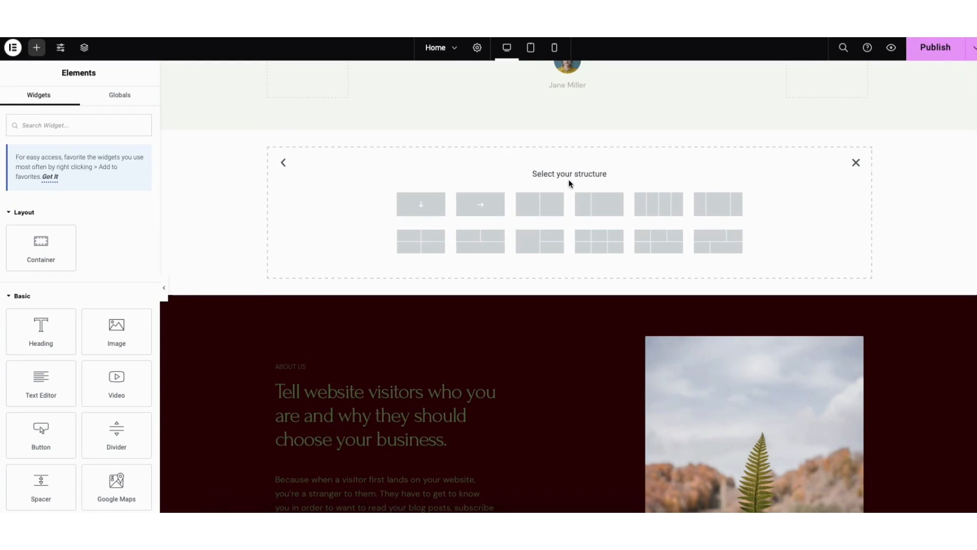
click(725, 207)
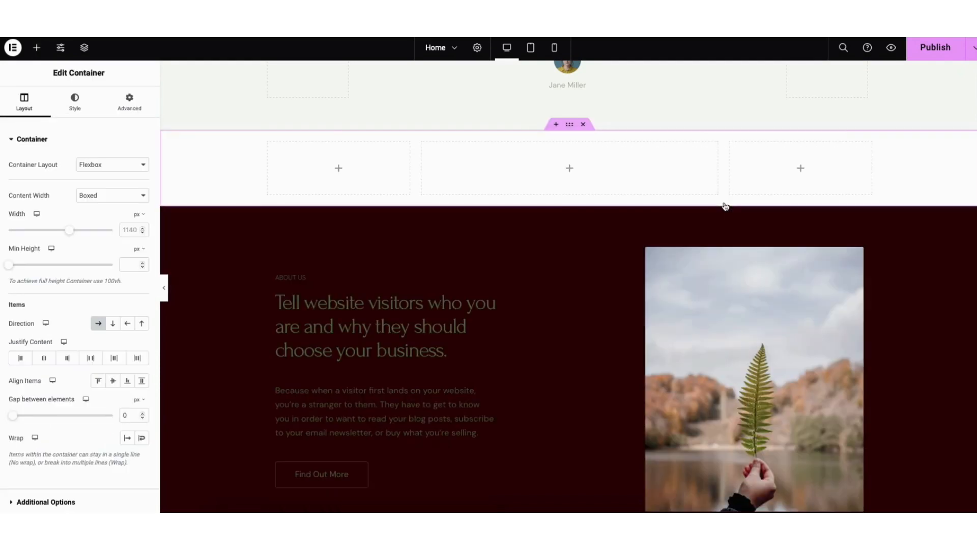
drag(39, 331, 577, 173)
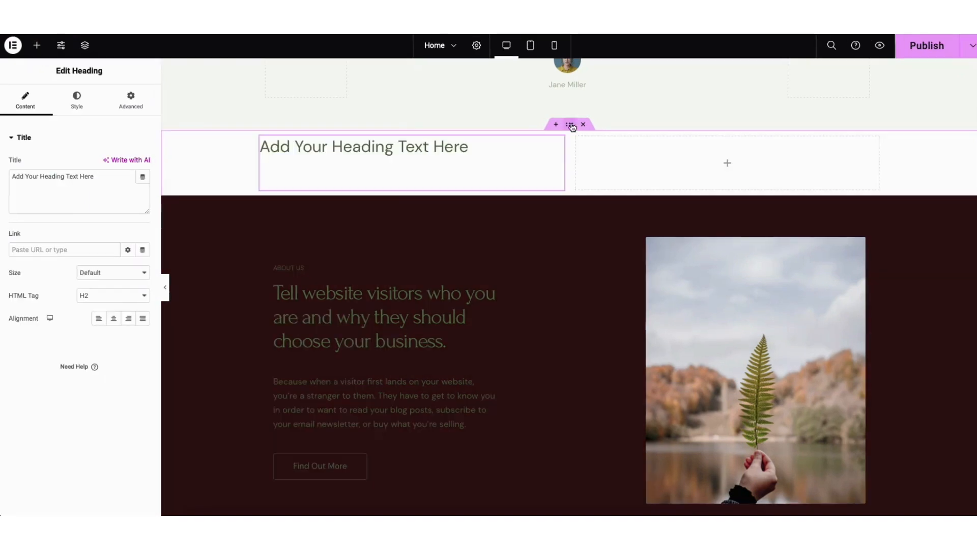
- Delete the container holding the new heading above the About Us section
click(570, 124)
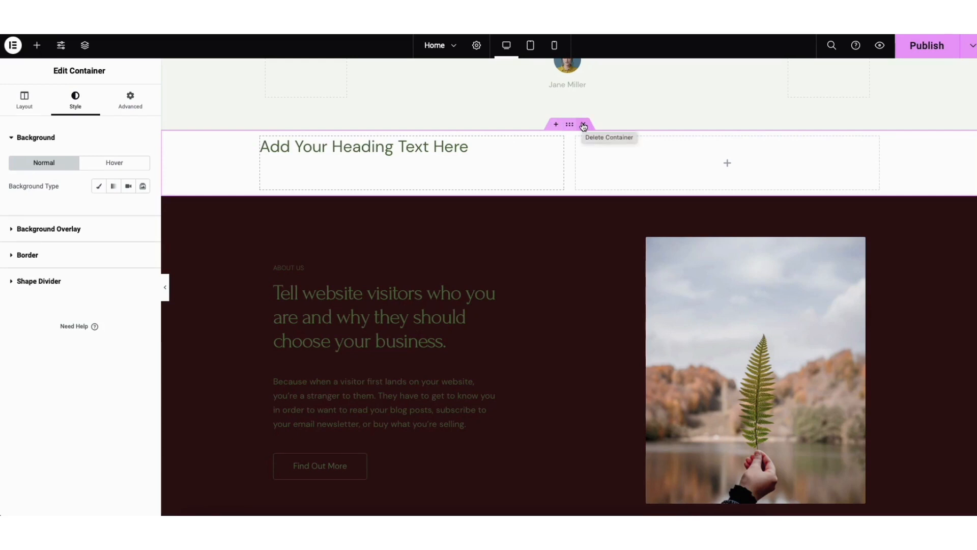
click(584, 125)
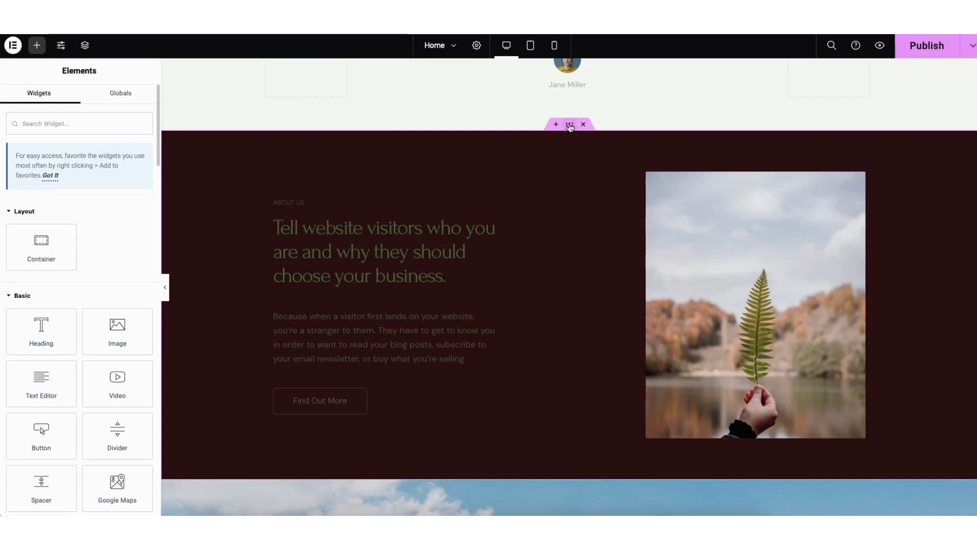
drag(570, 125, 539, 137)
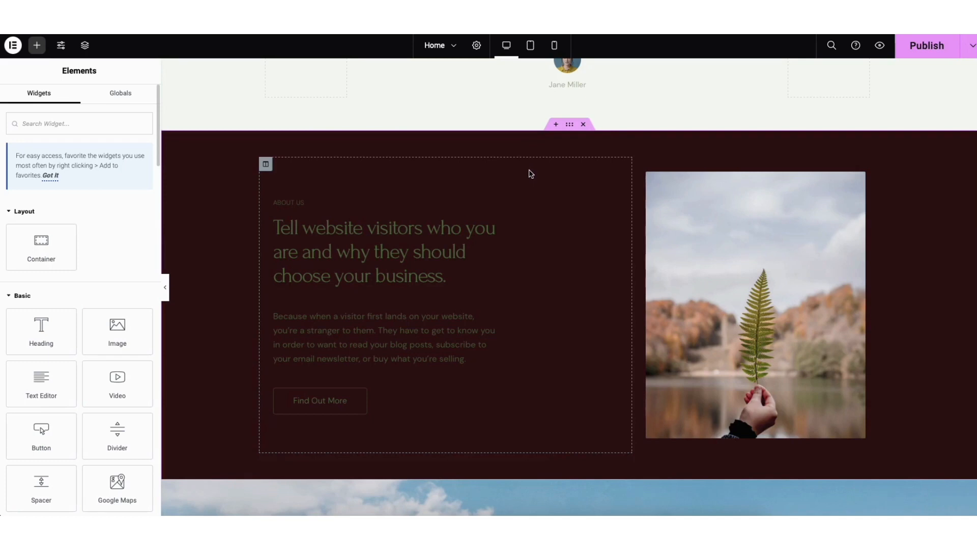
- Import the three-column Feature One, Feature Two, Feature Three image card block from the starter template blocks below the QUESTIONS? section
scroll(568, 287, down, 9)
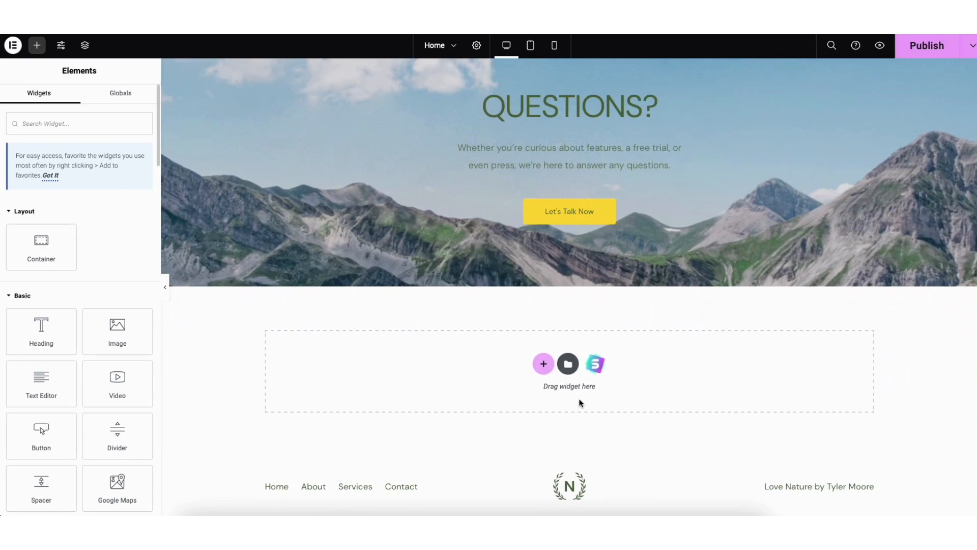
click(597, 365)
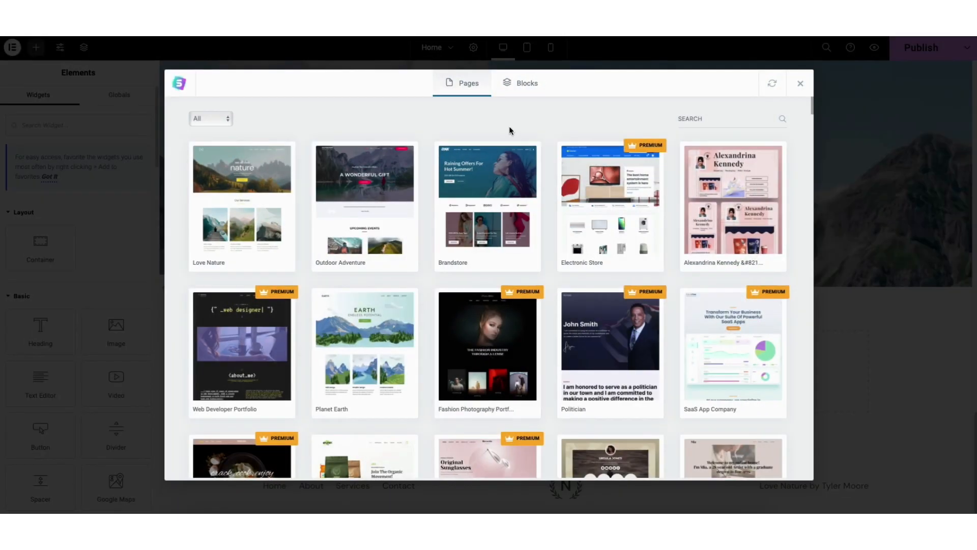
click(525, 87)
mouse_move(812, 103)
mouse_down()
mouse_move(816, 148)
mouse_move(812, 91)
mouse_up()
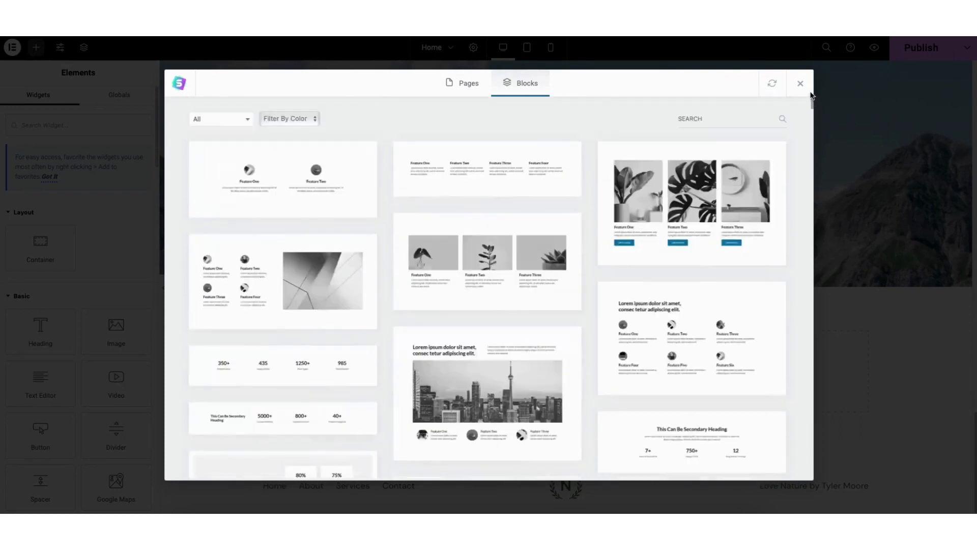
click(218, 121)
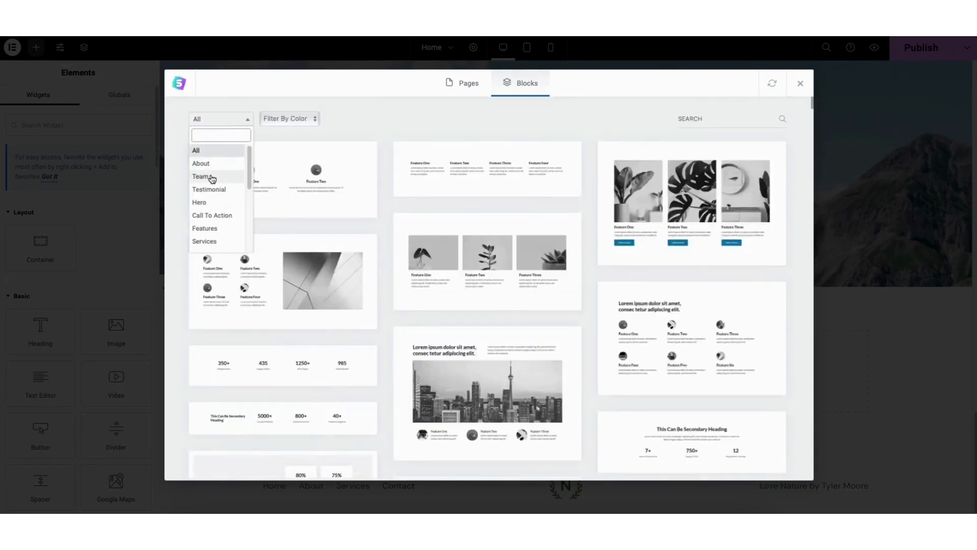
drag(249, 172, 247, 149)
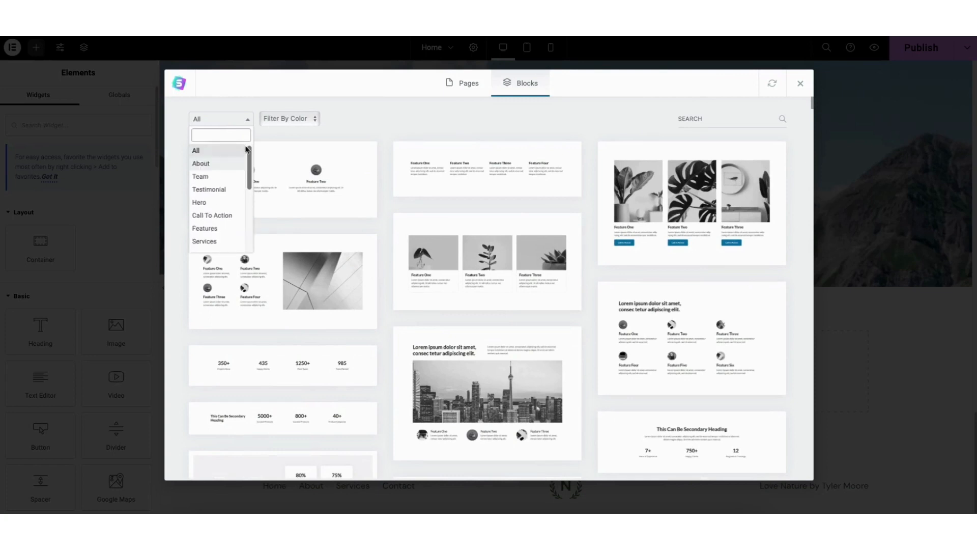
click(419, 136)
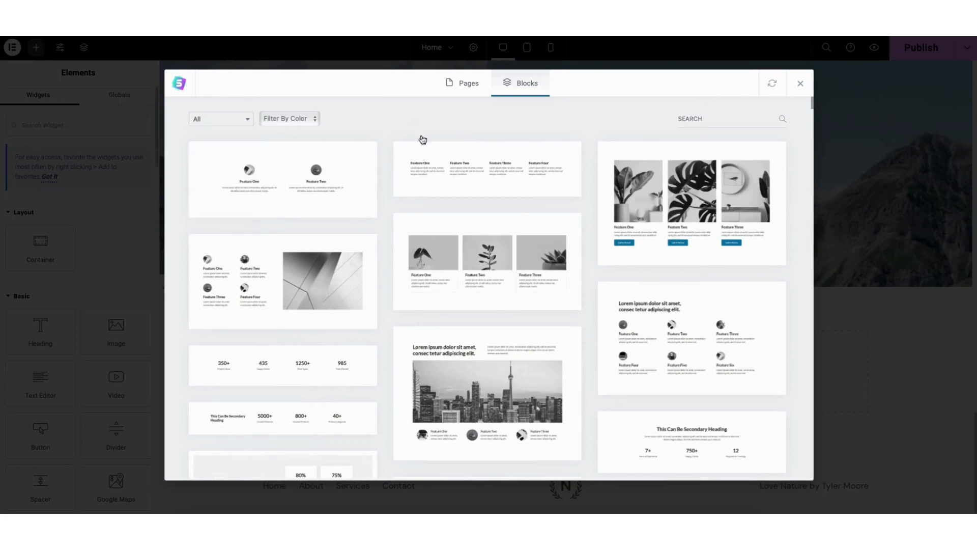
click(473, 269)
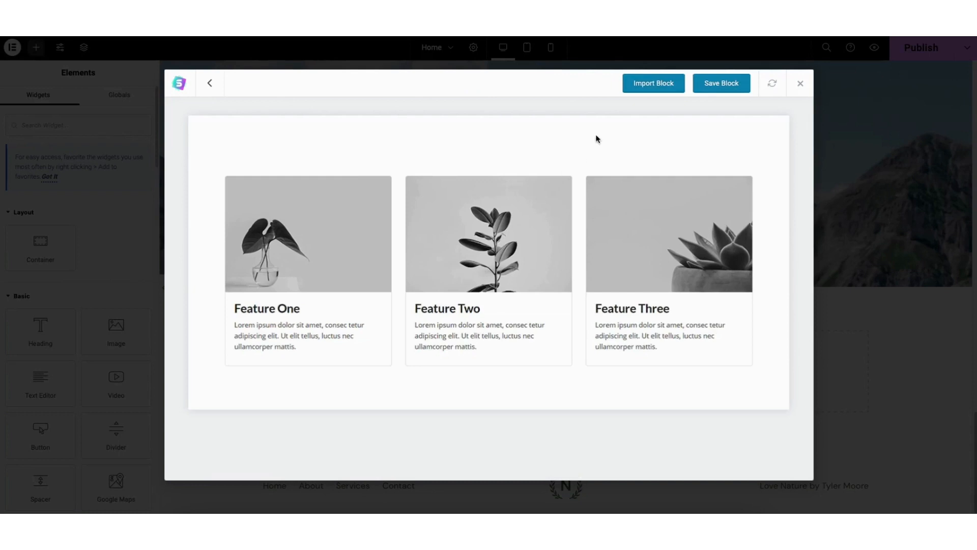
click(650, 86)
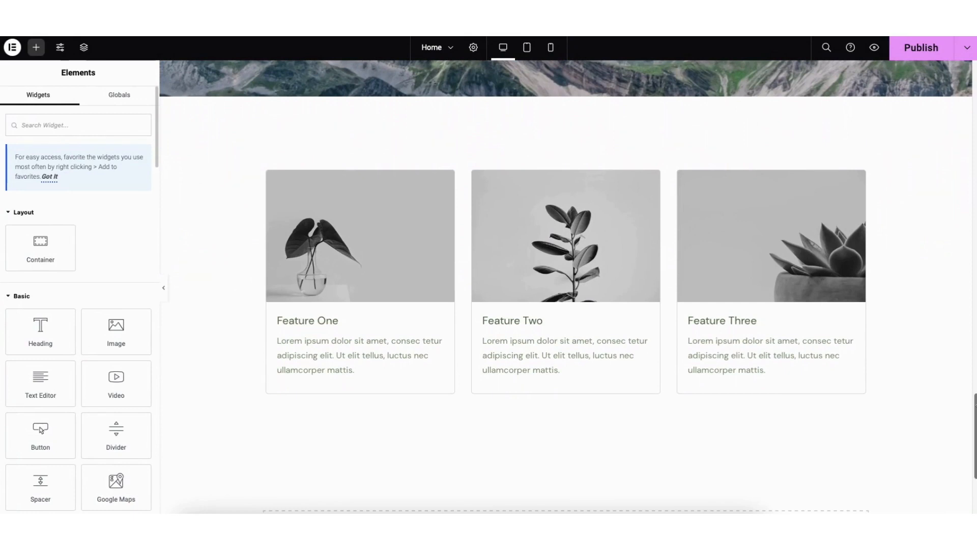
- Insert a Flexbox container with a narrow-wide-narrow three-column structure above the imported feature cards
drag(158, 146, 167, 175)
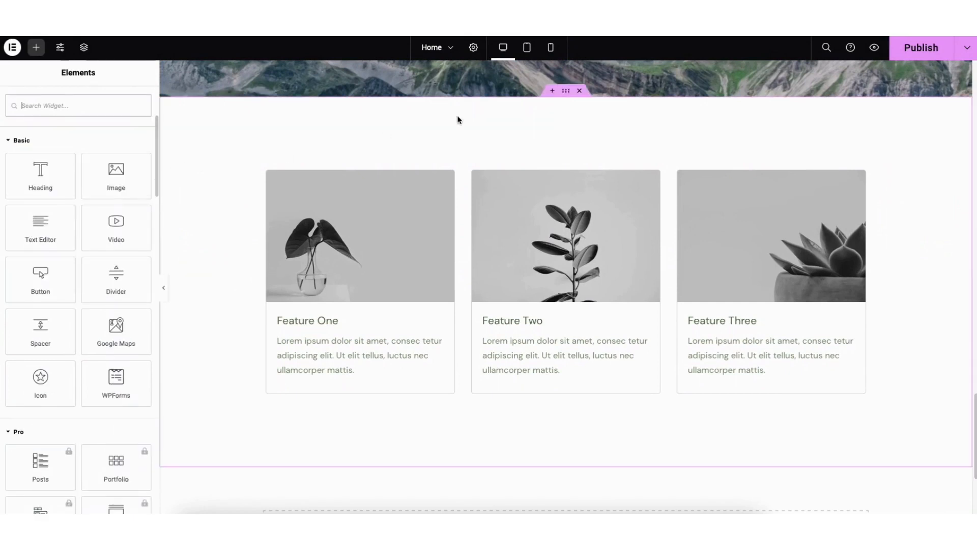
click(552, 90)
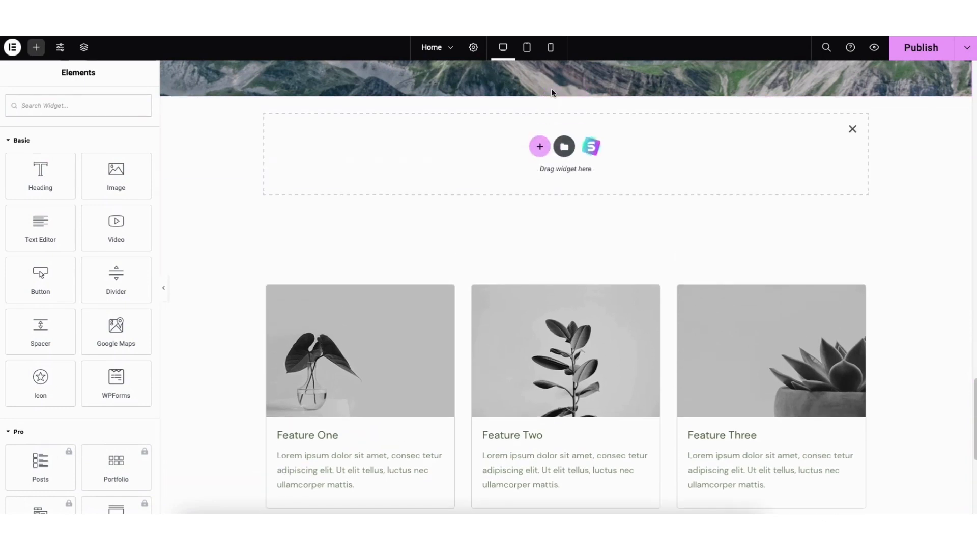
click(541, 150)
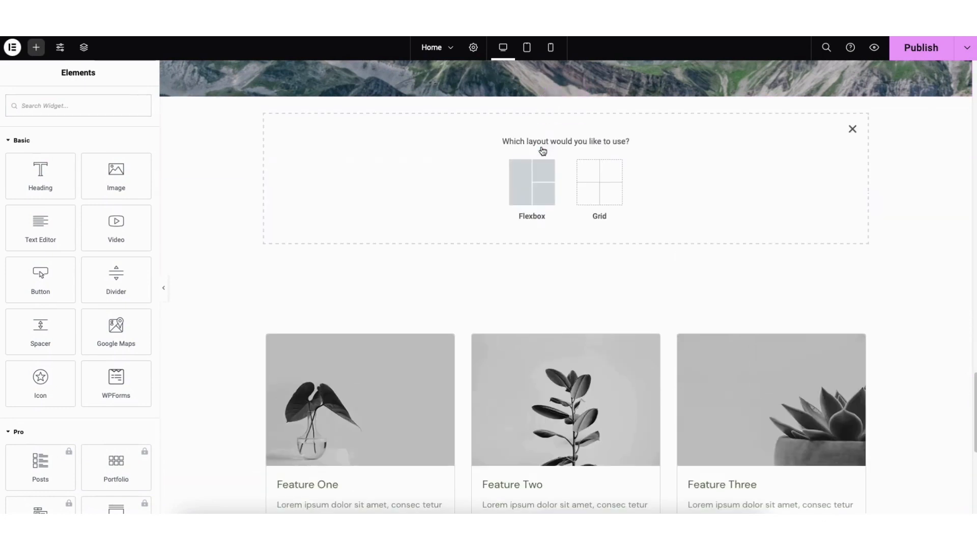
click(538, 189)
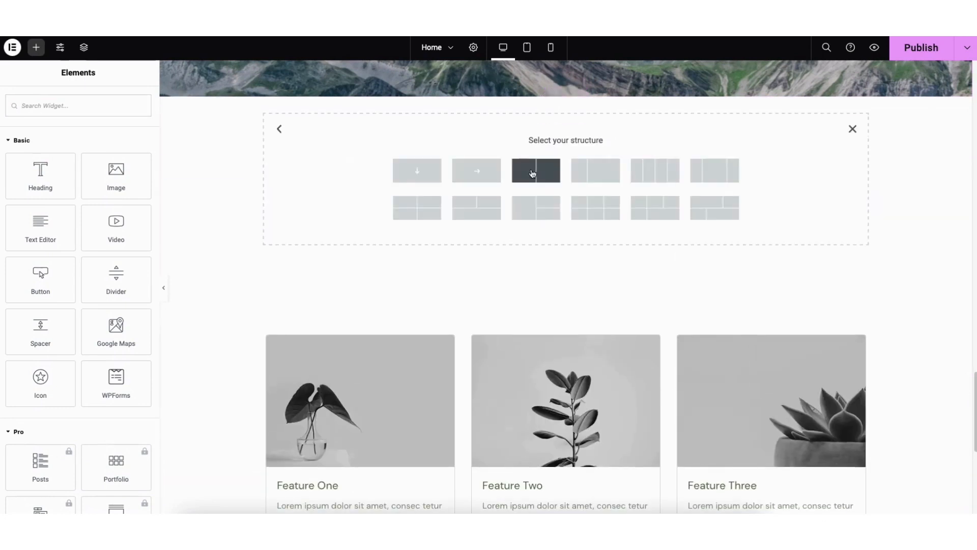
click(716, 174)
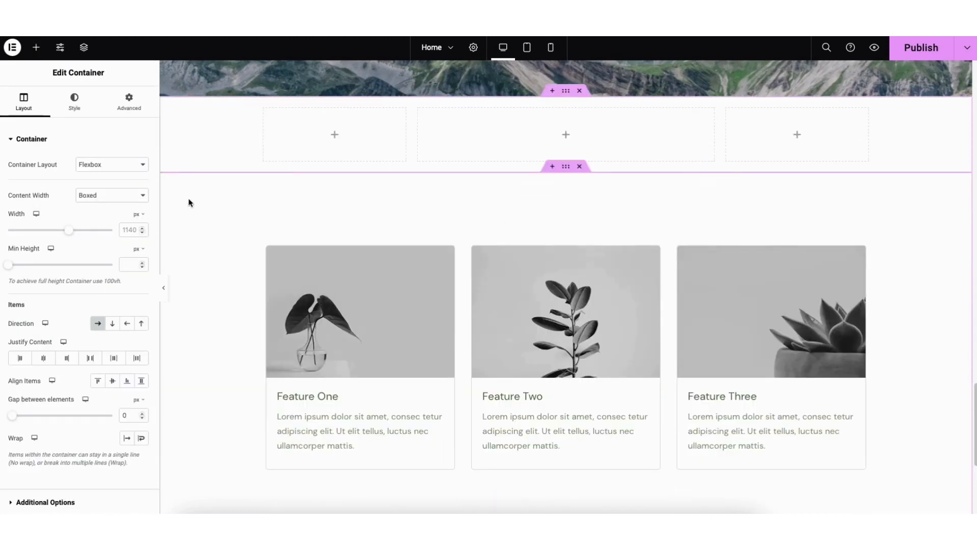
- Add a WPForms widget to the wide middle column of the new container and select Contact Form as its form
click(36, 47)
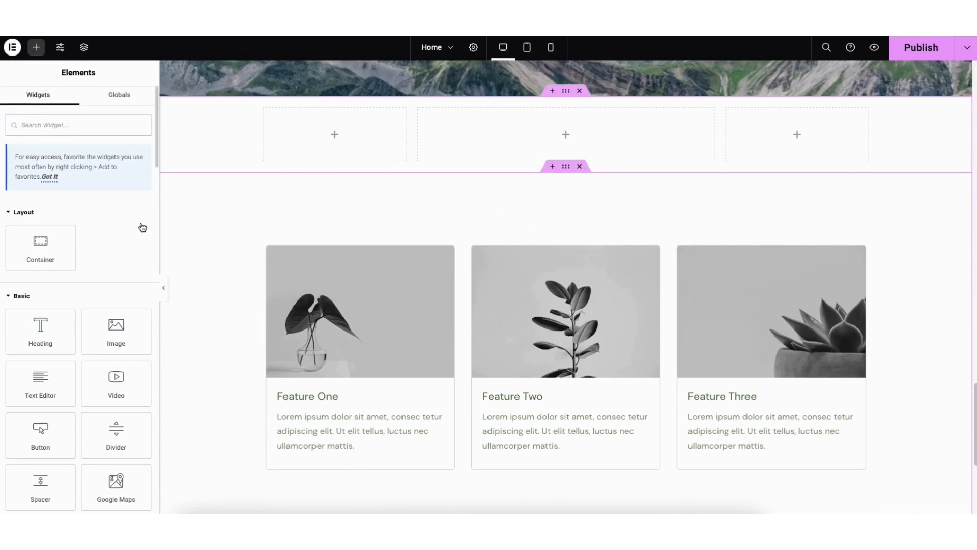
drag(156, 157, 162, 193)
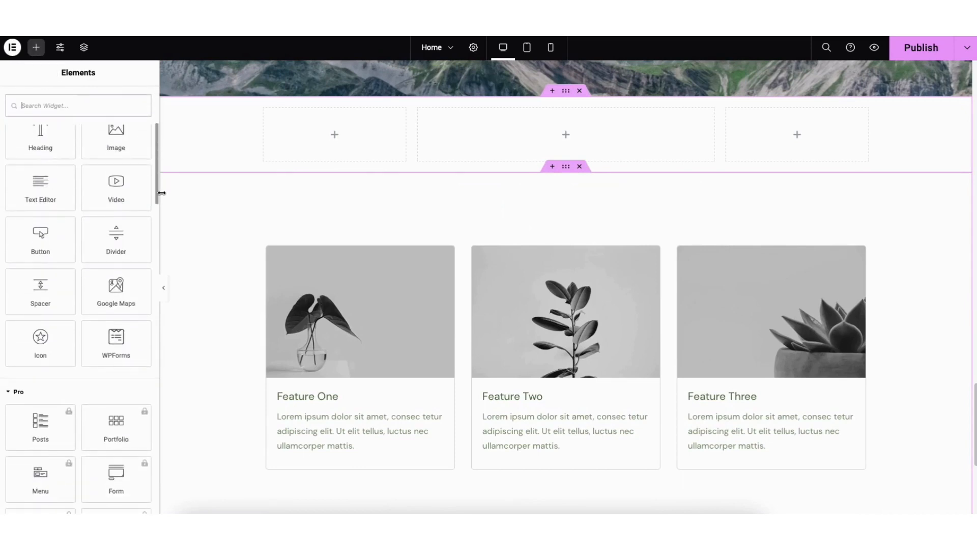
drag(113, 337, 561, 139)
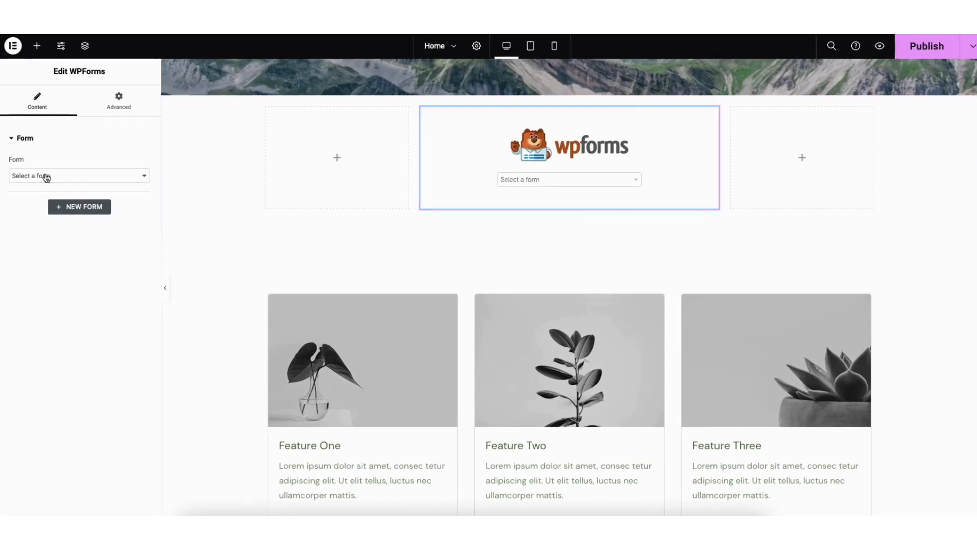
click(45, 178)
click(45, 185)
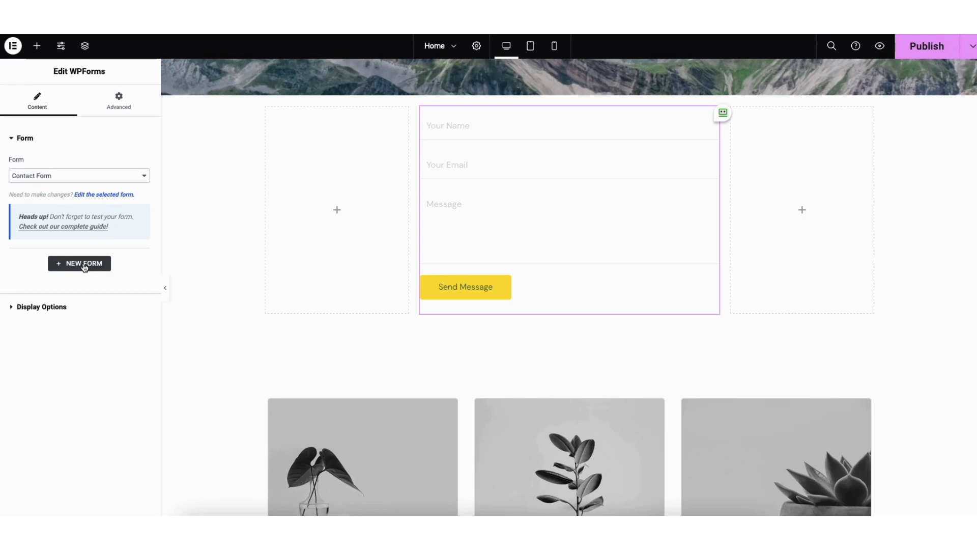
- Open the Contact Form for editing and add a second Email field directly below the Your Name field
click(96, 195)
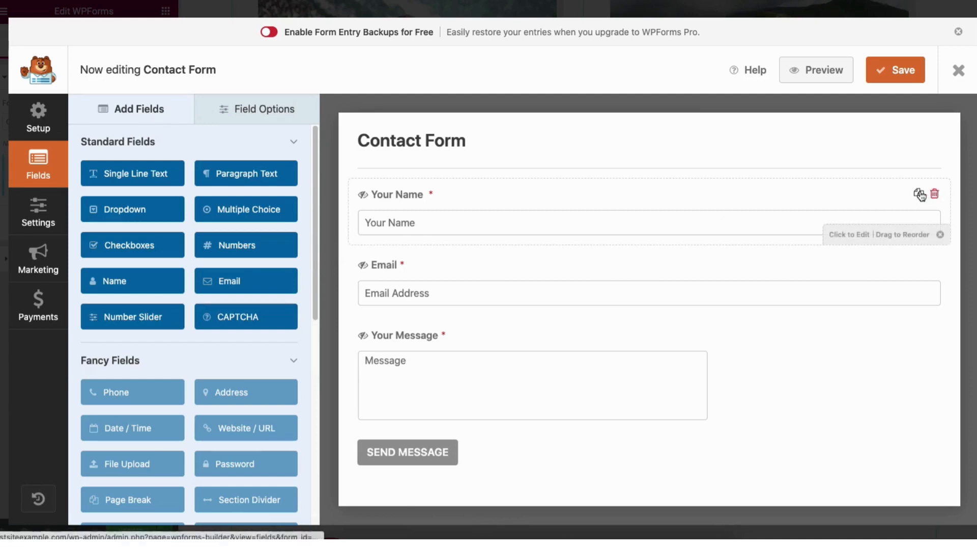
drag(453, 214, 434, 186)
drag(219, 284, 388, 266)
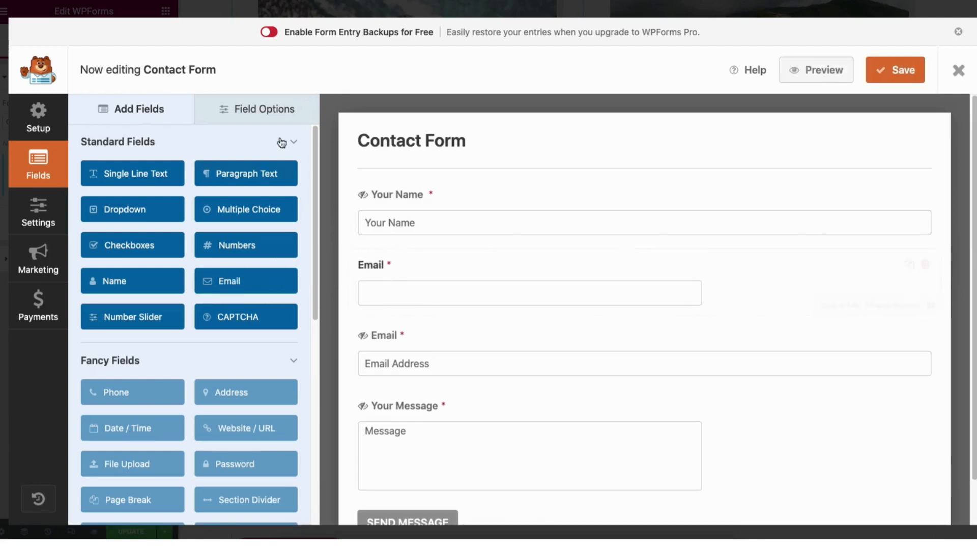
- Rename the Your Name field's label to Name and toggle its Required option off and back on
click(258, 109)
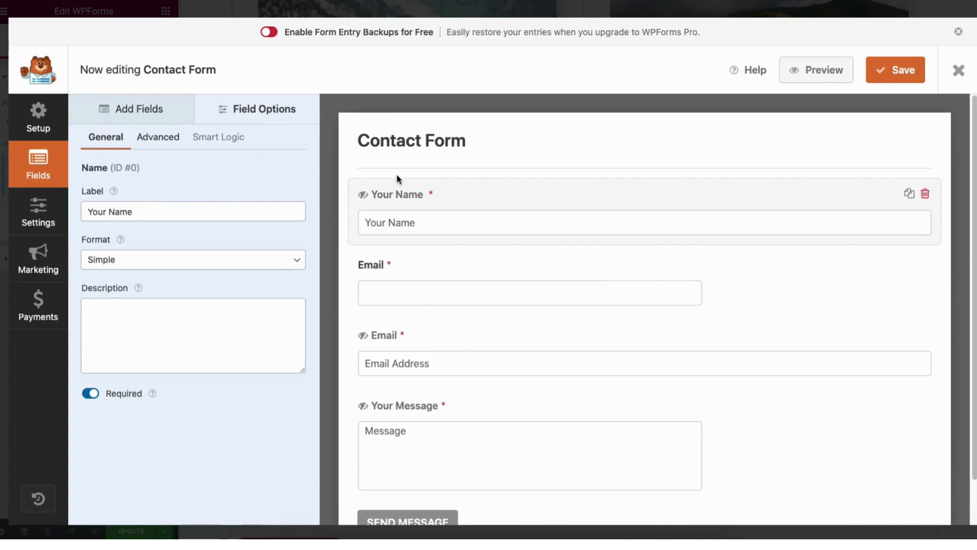
click(107, 212)
key(BackSpace)
key(BackSpace)
key(BackSpace)
key(BackSpace)
key(BackSpace)
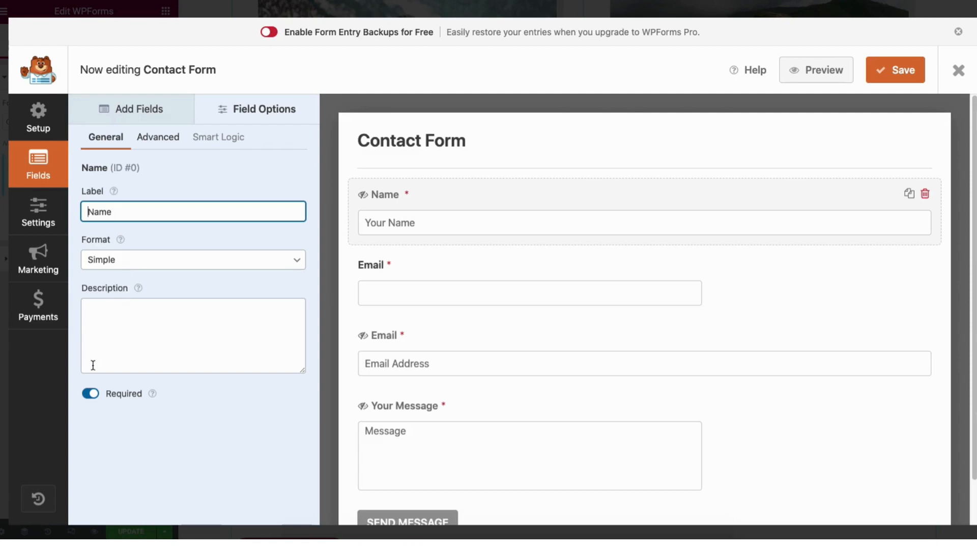
click(91, 396)
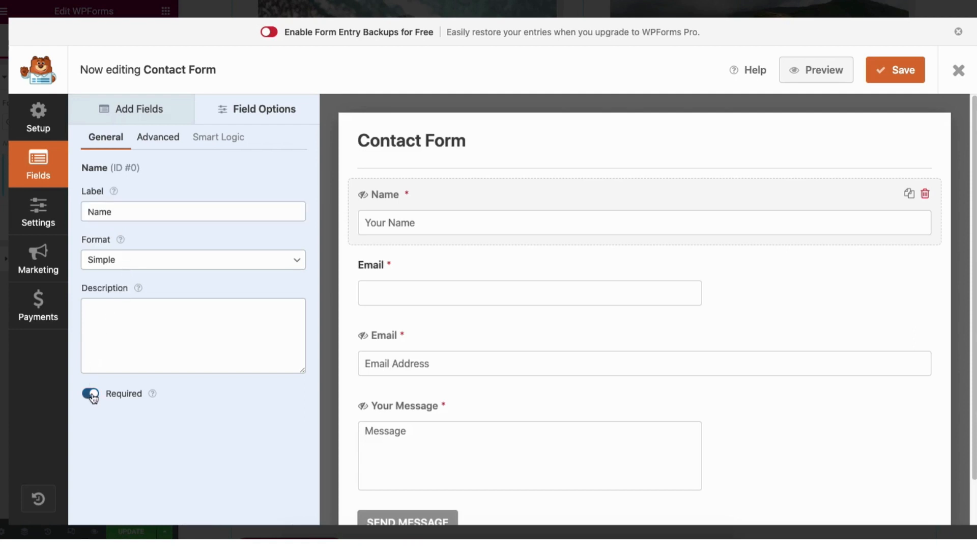
click(92, 399)
- Try the Medium size for the Name field, set it back to Large, and save the form
click(161, 142)
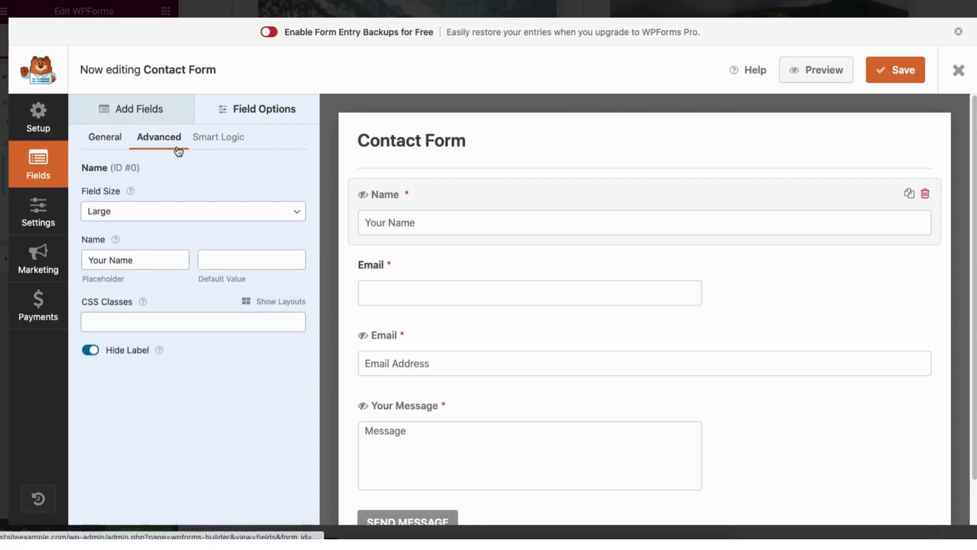
click(121, 212)
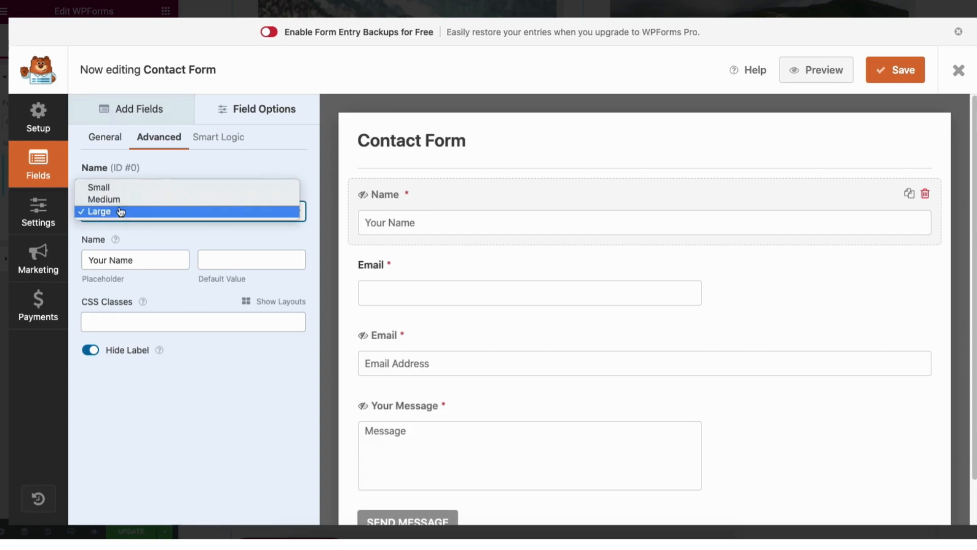
click(115, 199)
click(118, 213)
click(115, 199)
click(114, 212)
click(117, 237)
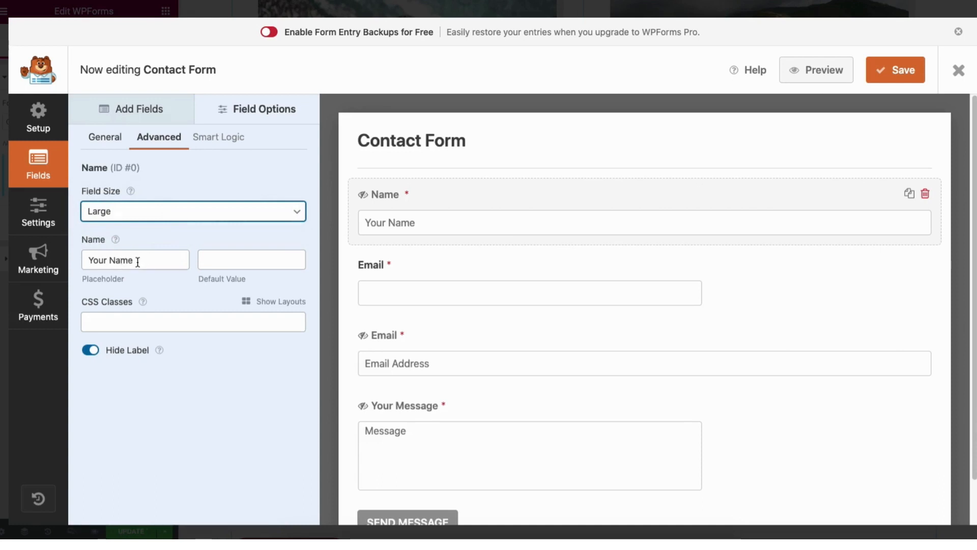
click(895, 73)
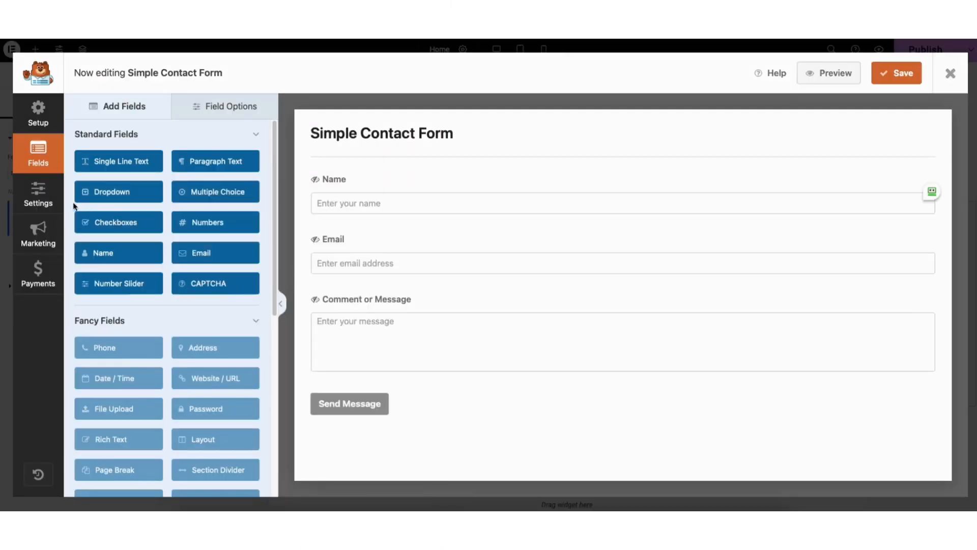
- Review the Simple Contact Form's general, spam protection, notification and confirmation settings
click(37, 197)
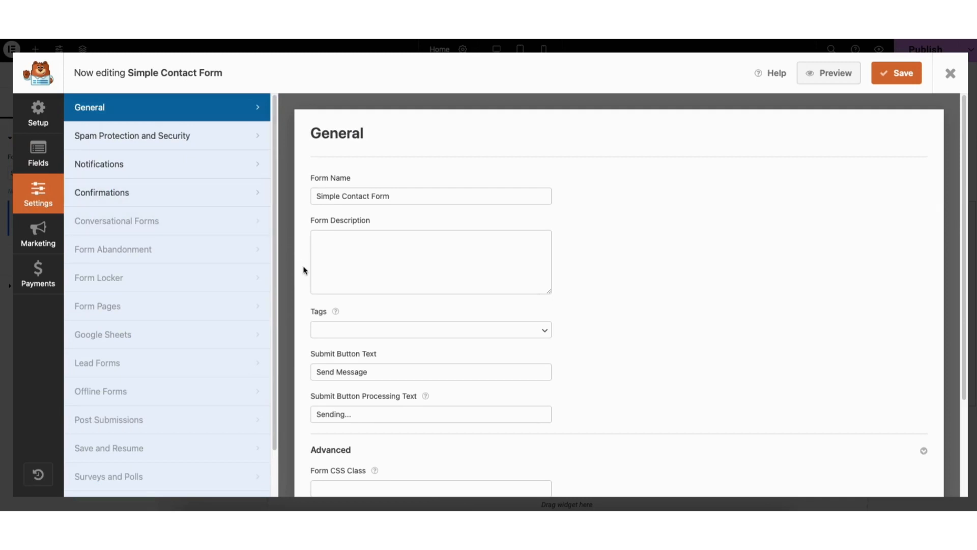
click(163, 136)
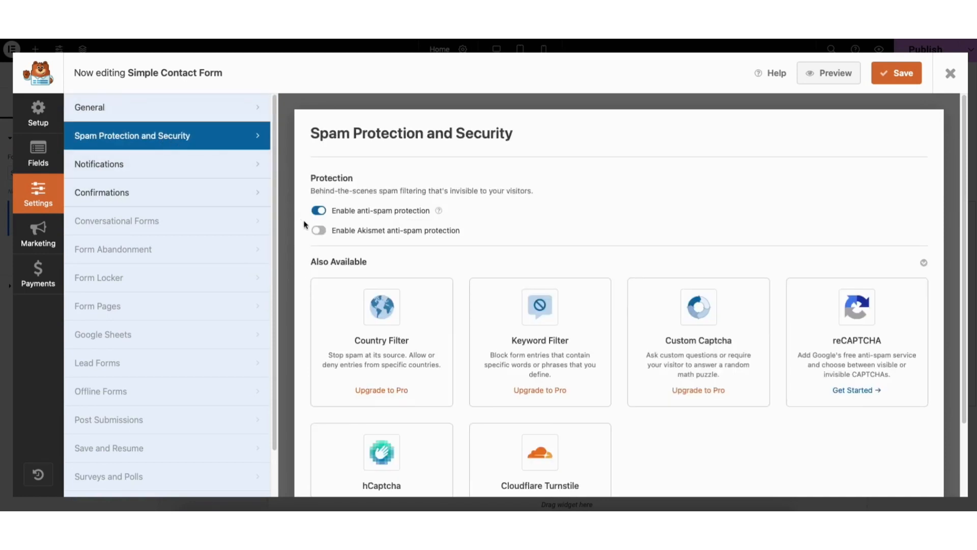
click(212, 168)
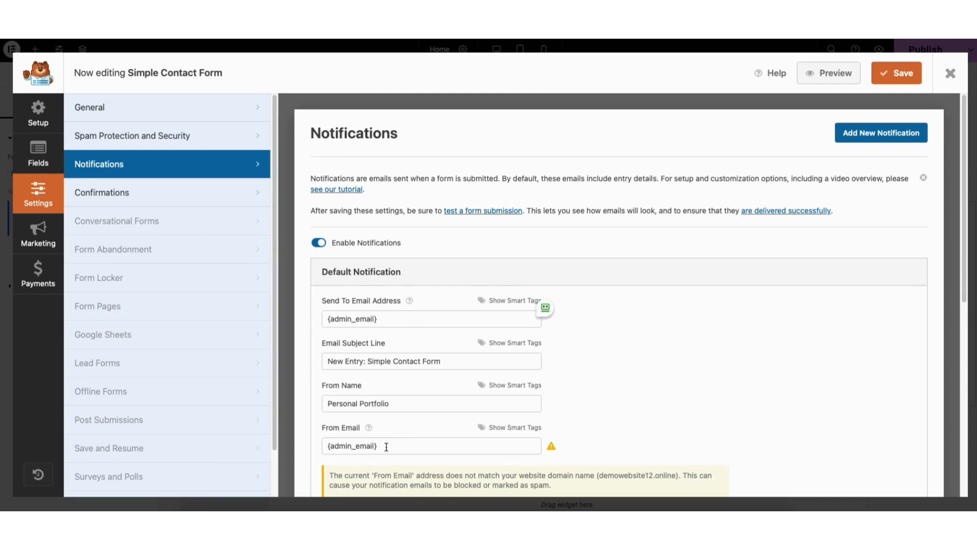
click(175, 192)
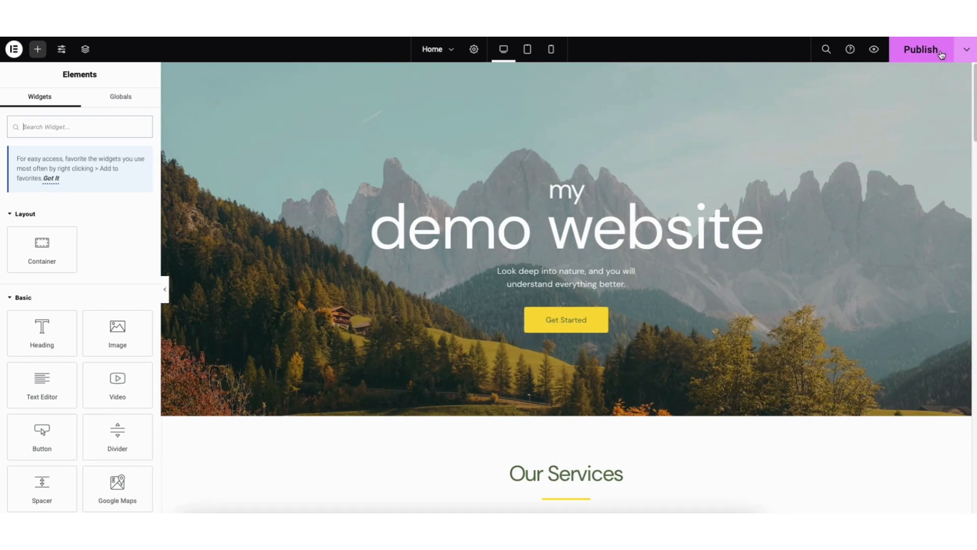
- Look at the page's additional saving options, Save Draft and Save as Template
click(966, 50)
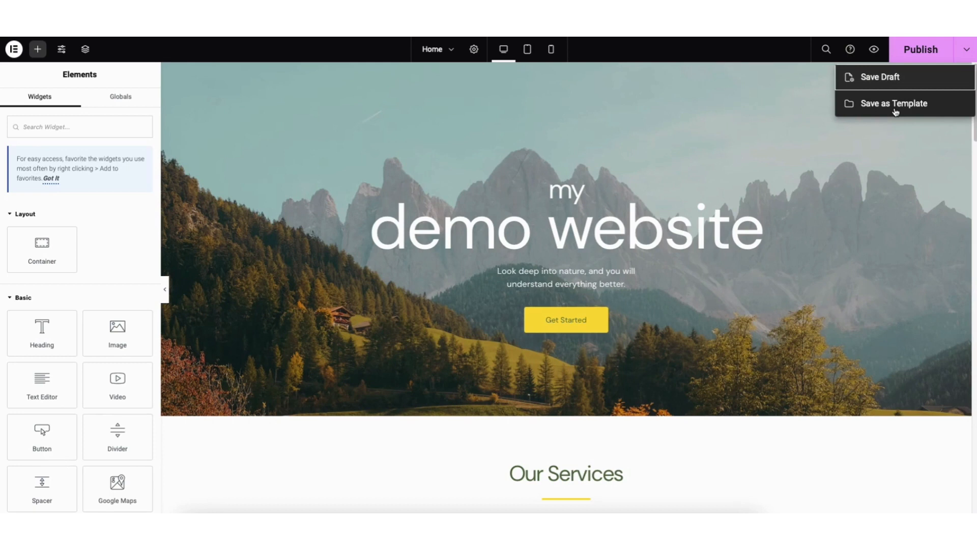
click(888, 128)
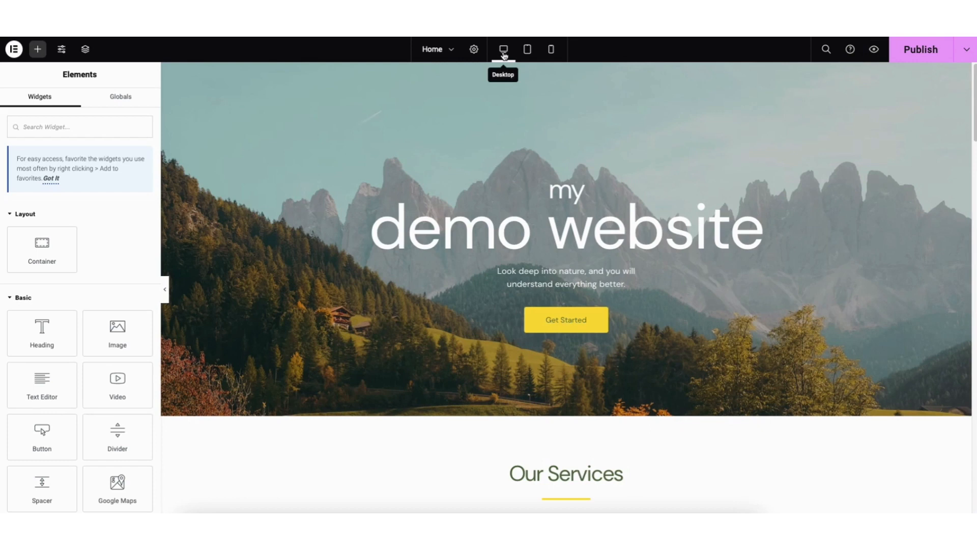
- Preview the home page in the tablet and mobile layouts, and return to the desktop layout
click(528, 51)
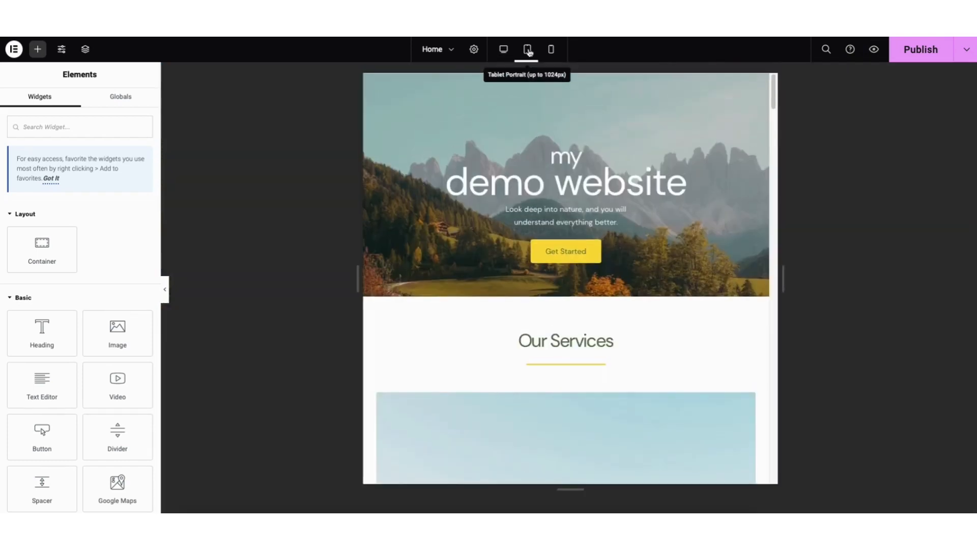
mouse_move(774, 89)
mouse_down()
mouse_move(774, 130)
mouse_move(775, 90)
mouse_up()
click(552, 53)
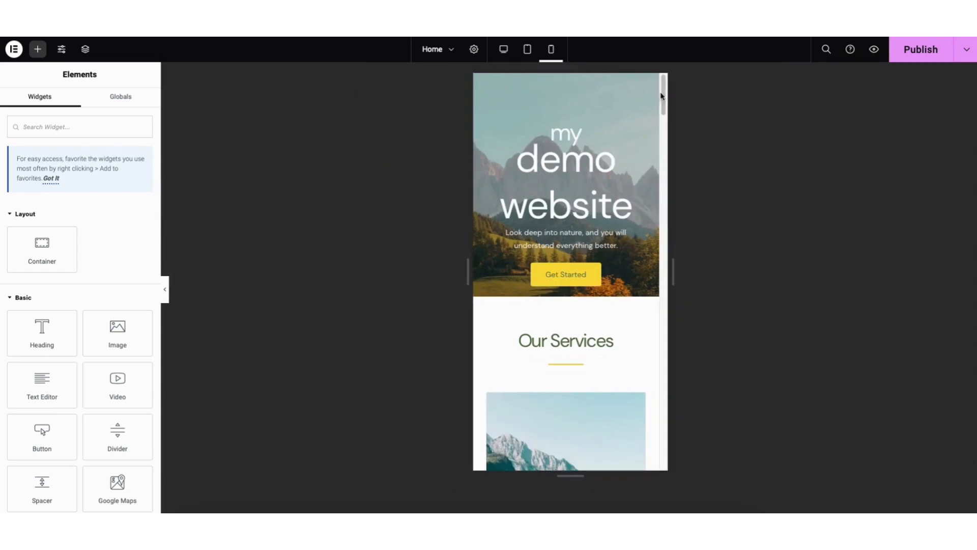
mouse_move(665, 89)
mouse_down()
mouse_move(669, 131)
mouse_move(669, 82)
mouse_up()
click(502, 52)
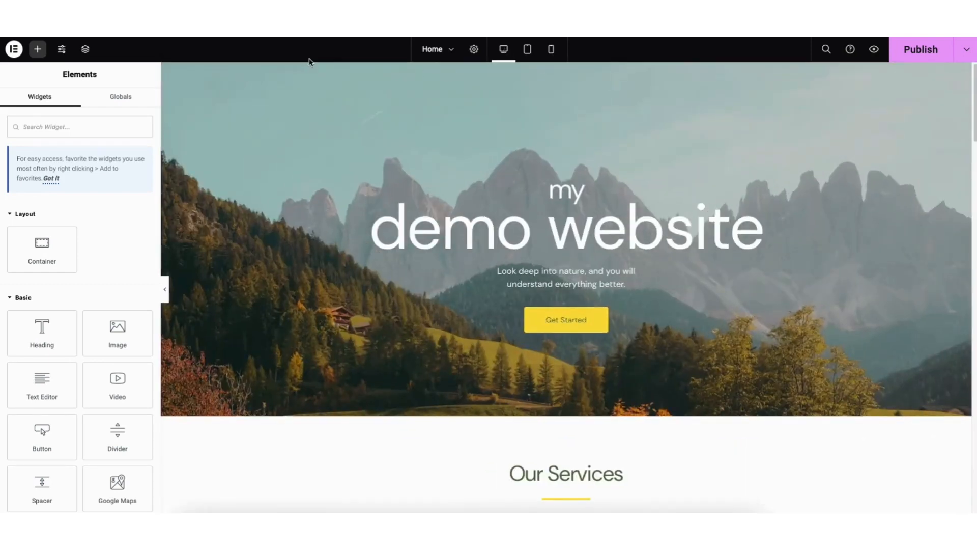
- Look over the Site Settings, and review the home page's history of actions and revisions
click(62, 49)
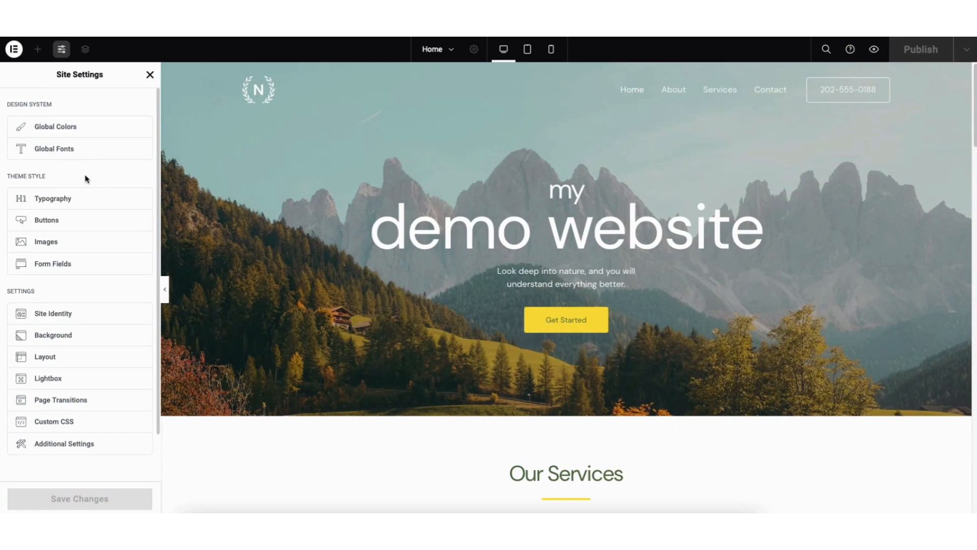
click(38, 49)
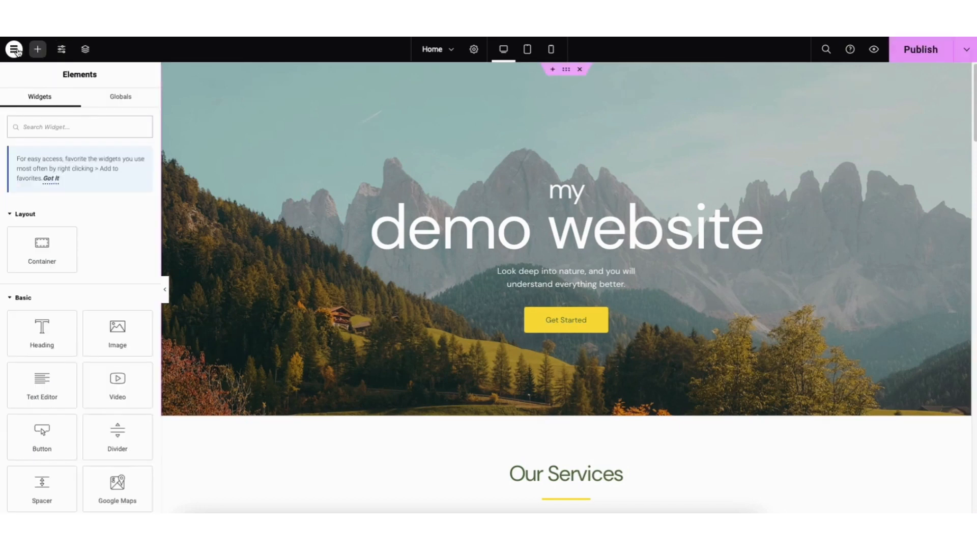
click(14, 49)
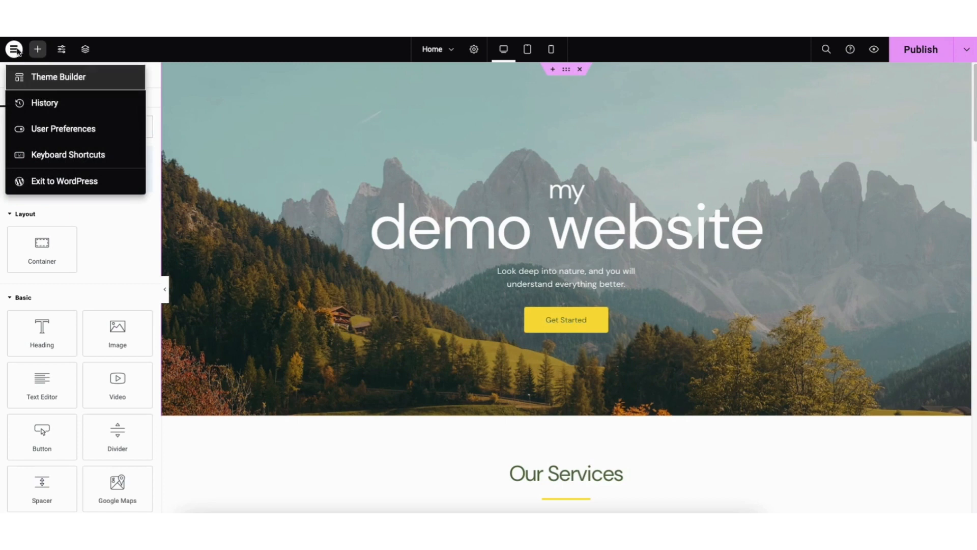
click(50, 112)
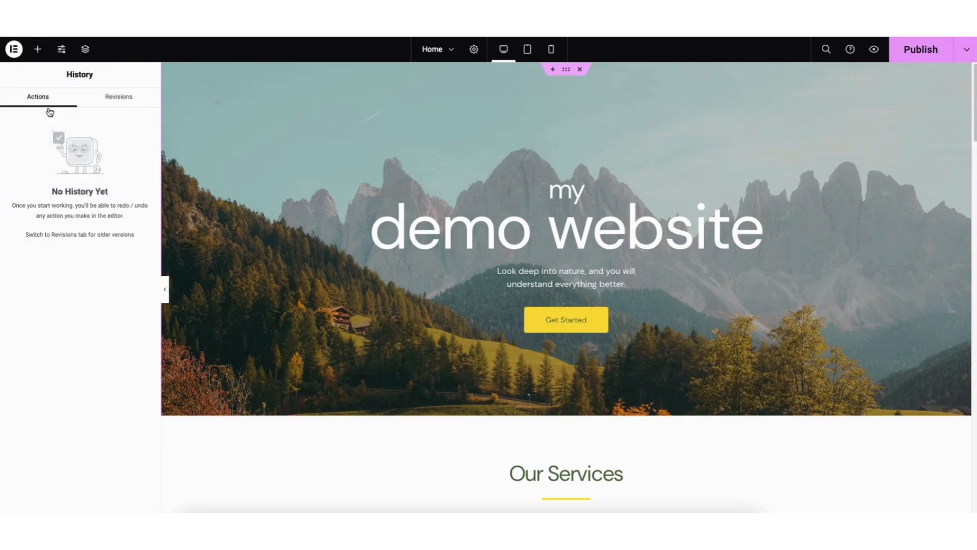
click(105, 98)
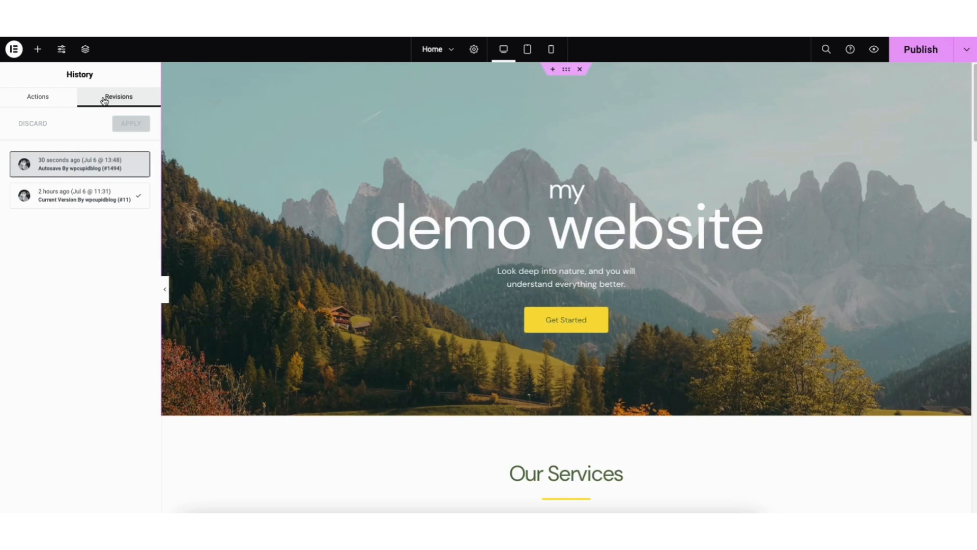
- Exit the Elementor editor to WordPress and view the live site's Services page
click(15, 50)
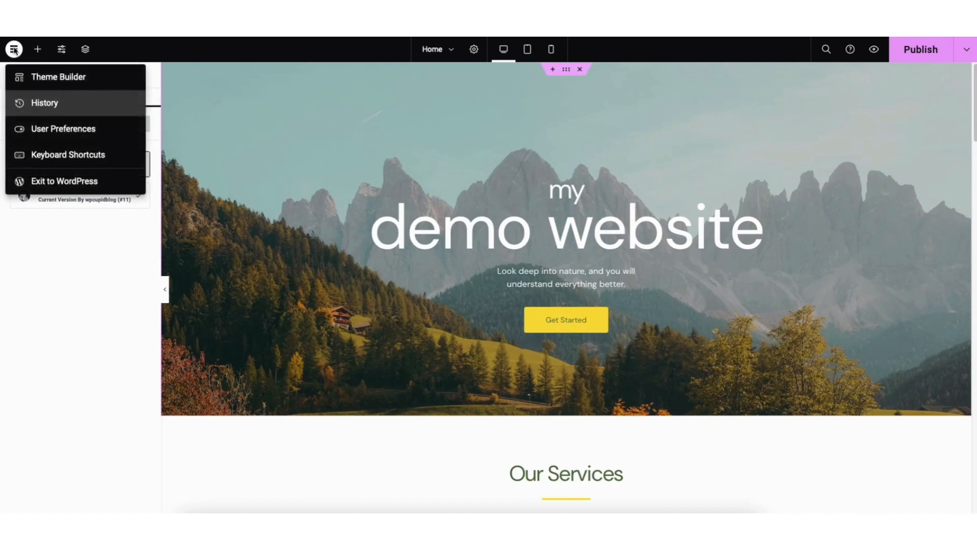
click(55, 181)
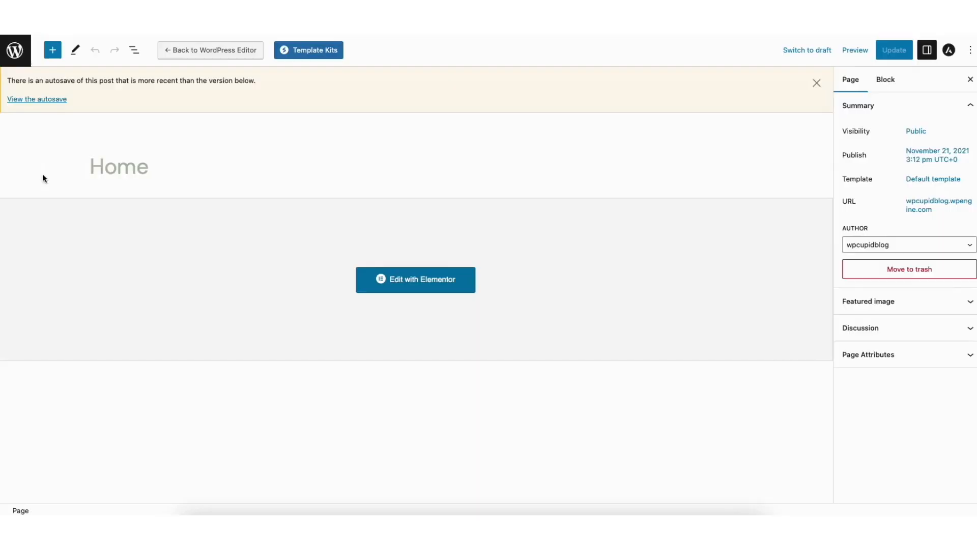
click(15, 53)
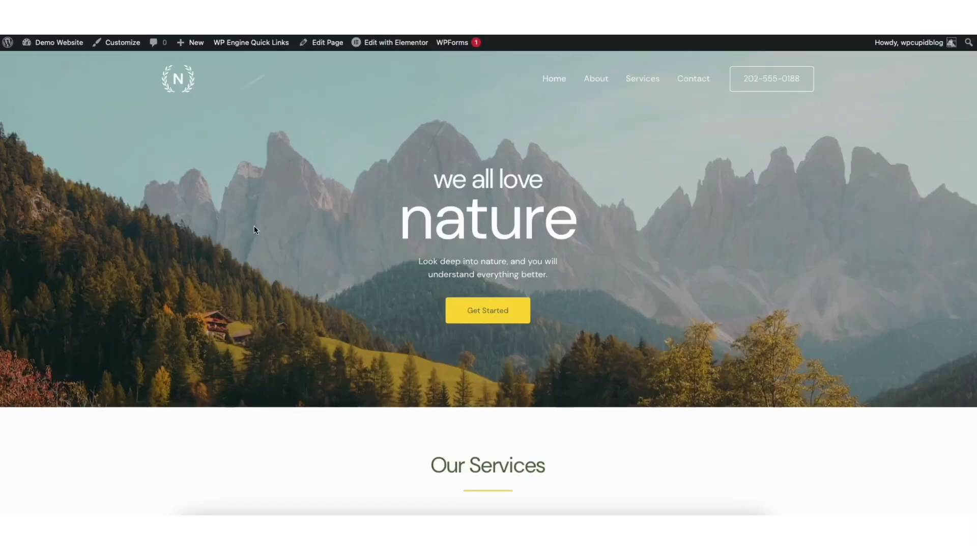
click(643, 78)
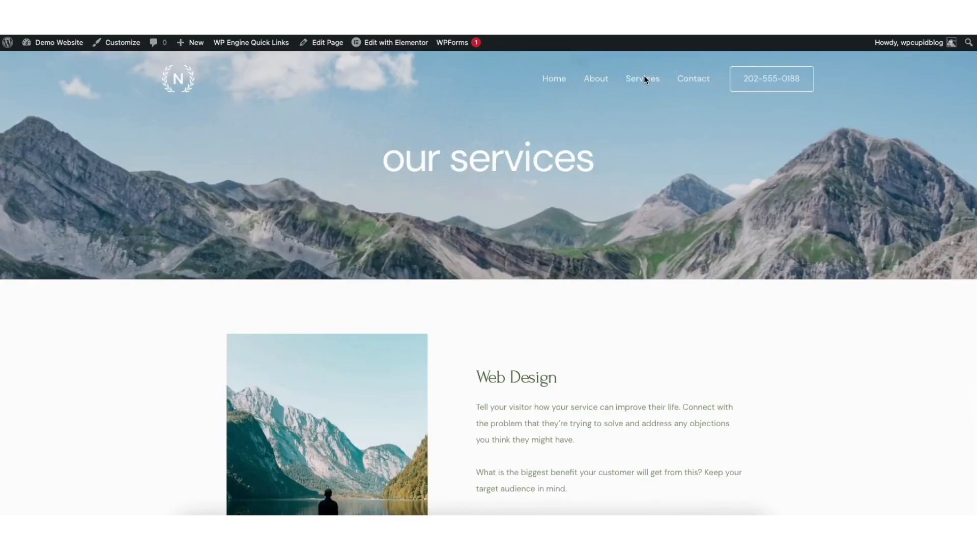
- Go to the WordPress dashboard and show the list of all pages
mouse_move(386, 47)
mouse_move(50, 48)
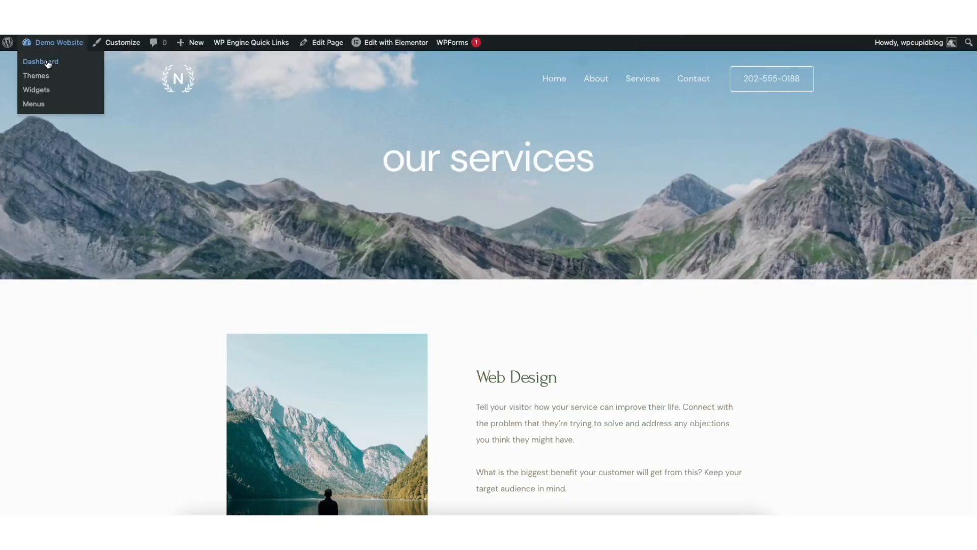
click(48, 63)
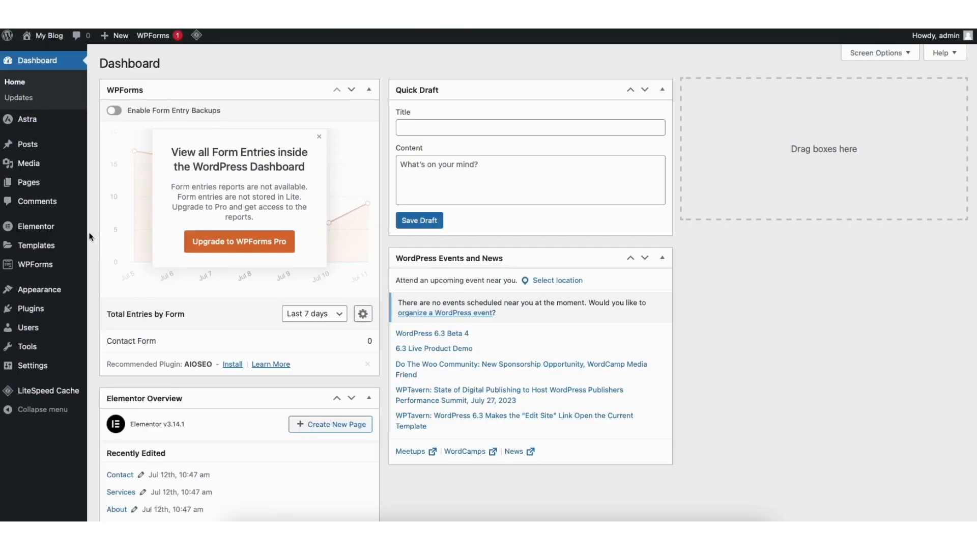
mouse_move(29, 187)
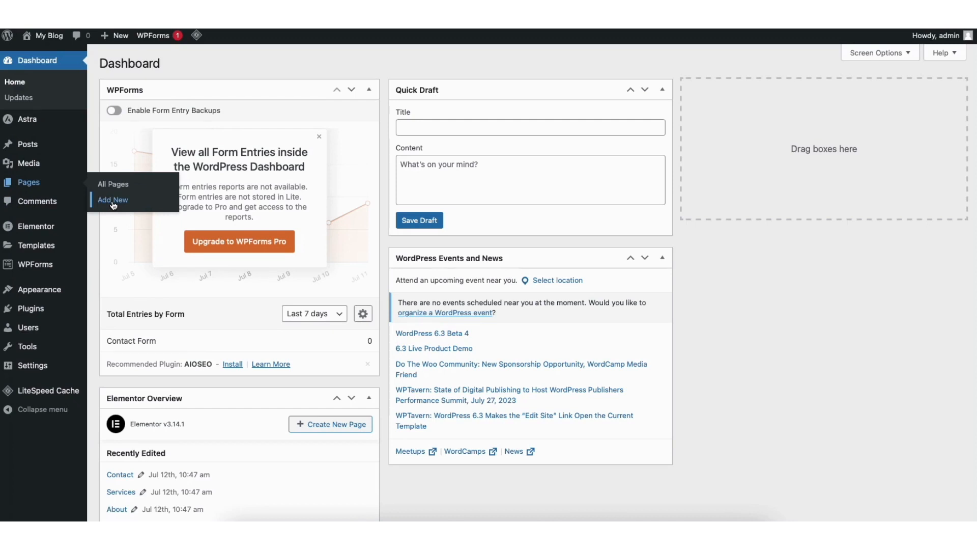
click(115, 185)
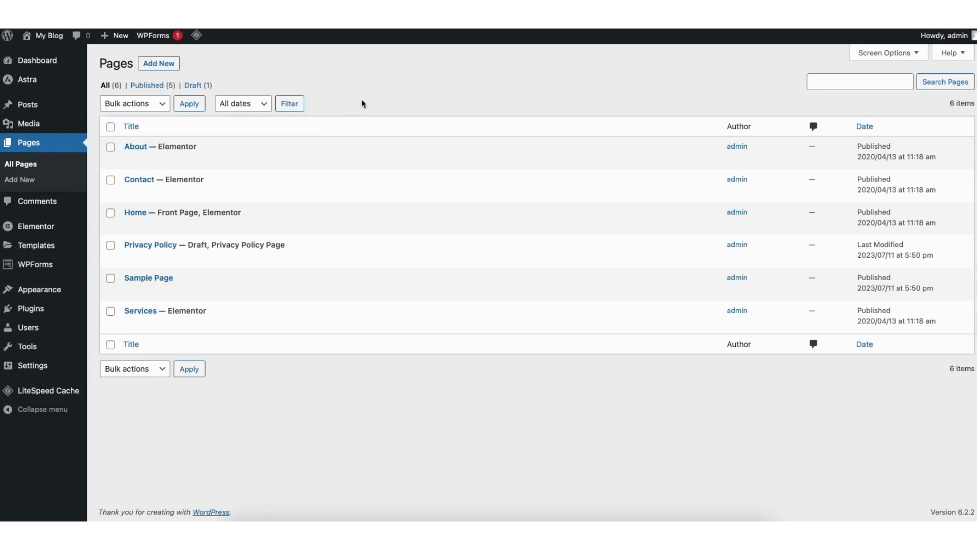
- Look through the Media Library, the list of all posts and the Comments screen
mouse_move(25, 126)
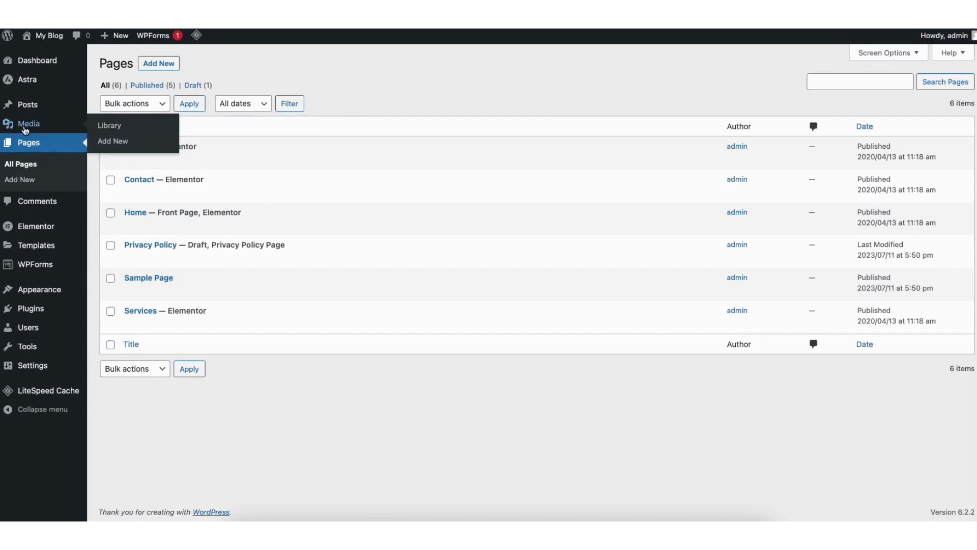
click(109, 126)
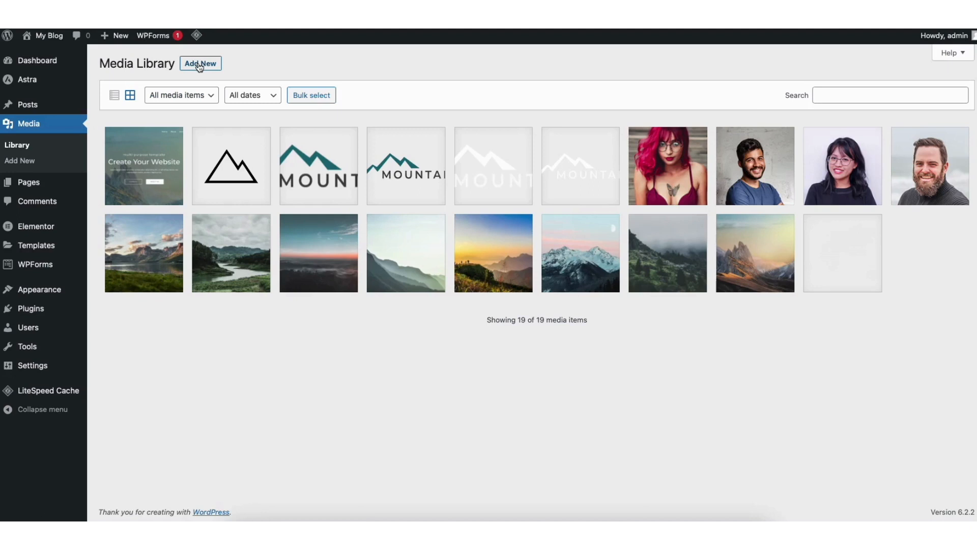
mouse_move(32, 108)
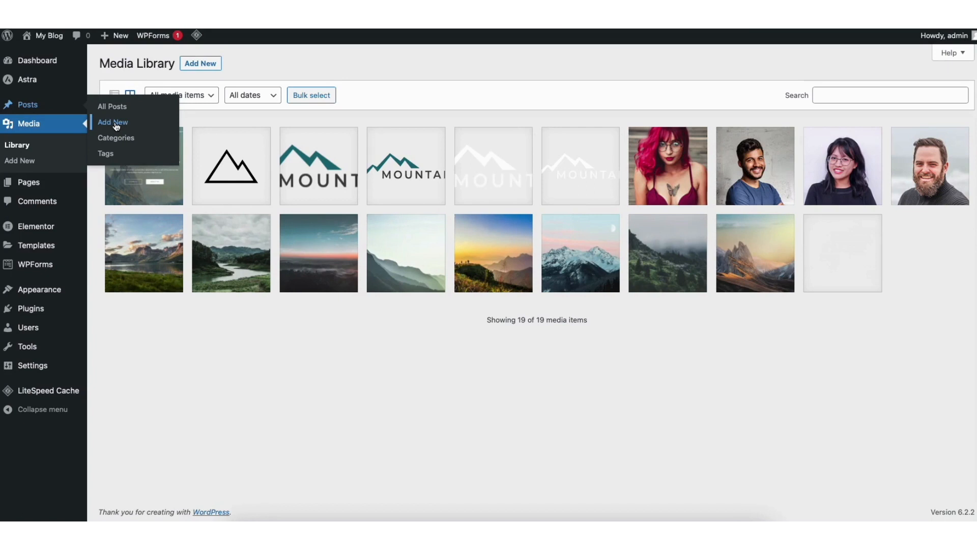
click(115, 108)
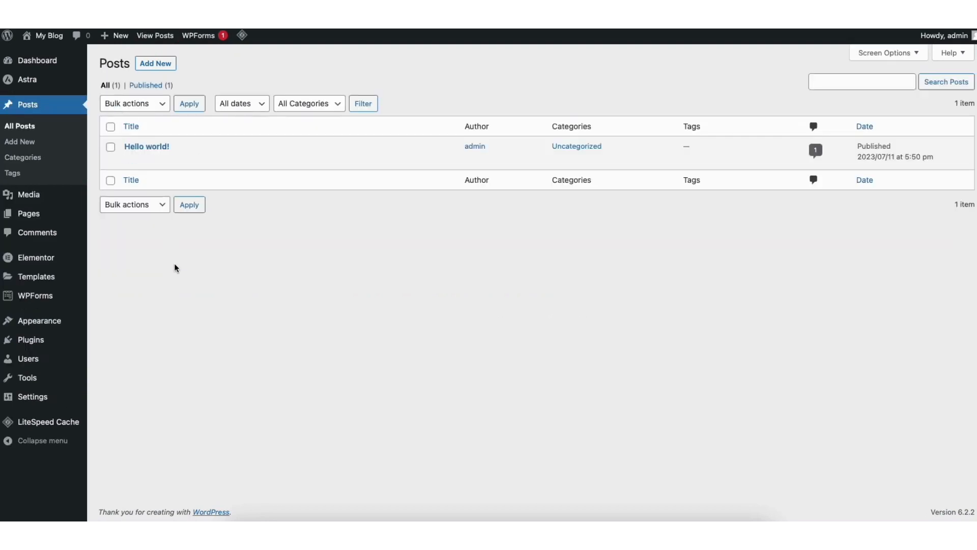
click(26, 235)
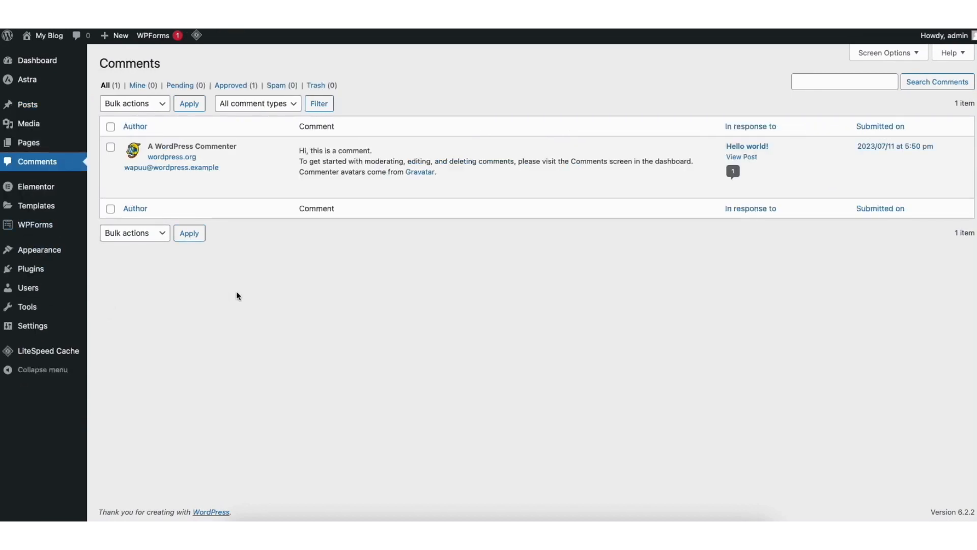
- Open the screen for adding new plugins and look at the featured plugins
mouse_move(345, 192)
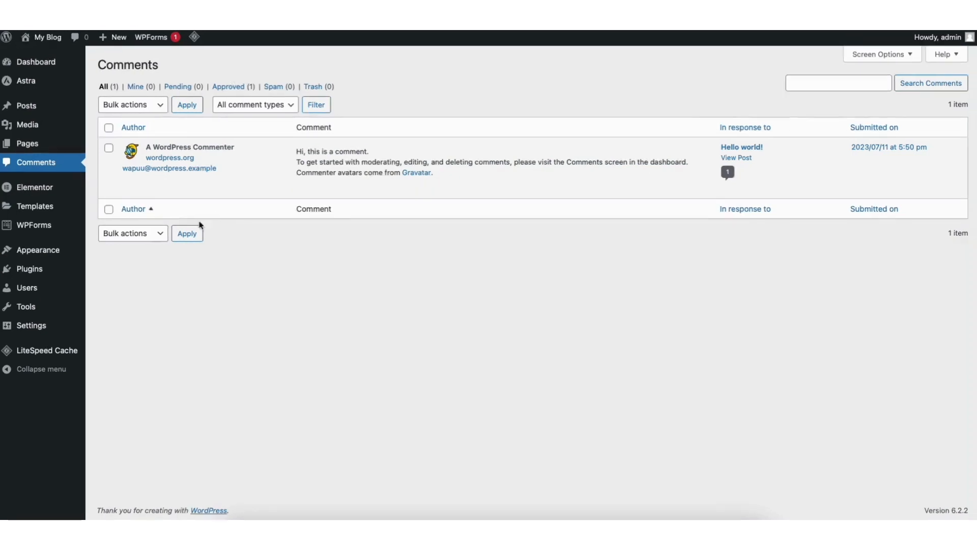
mouse_move(34, 273)
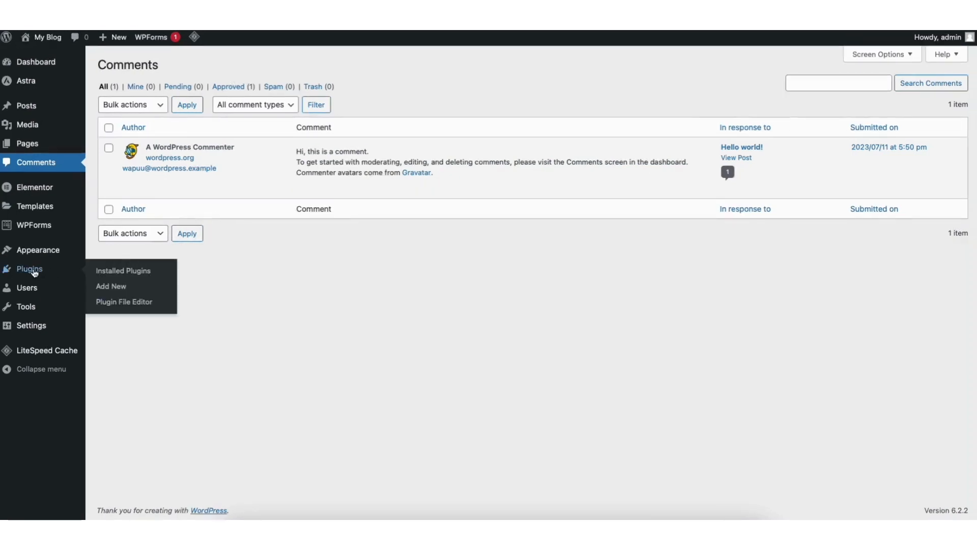
click(116, 292)
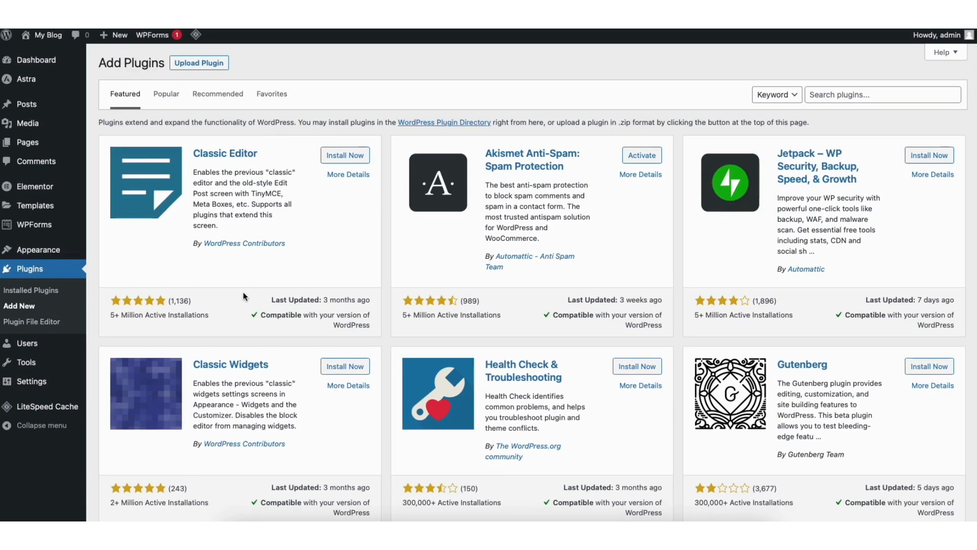
- Open the Menus screen and inspect the settings of the Home item in the Navigation menu
mouse_move(51, 252)
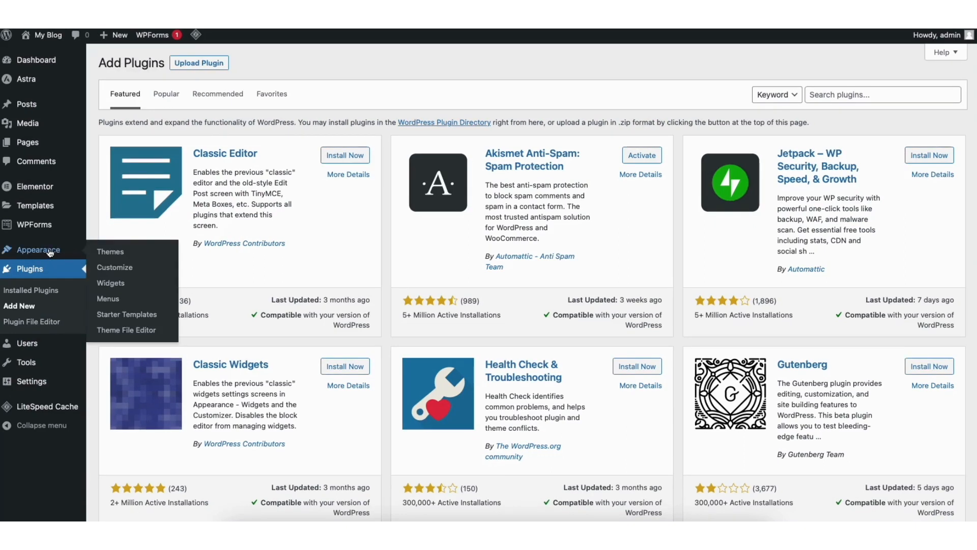
click(107, 298)
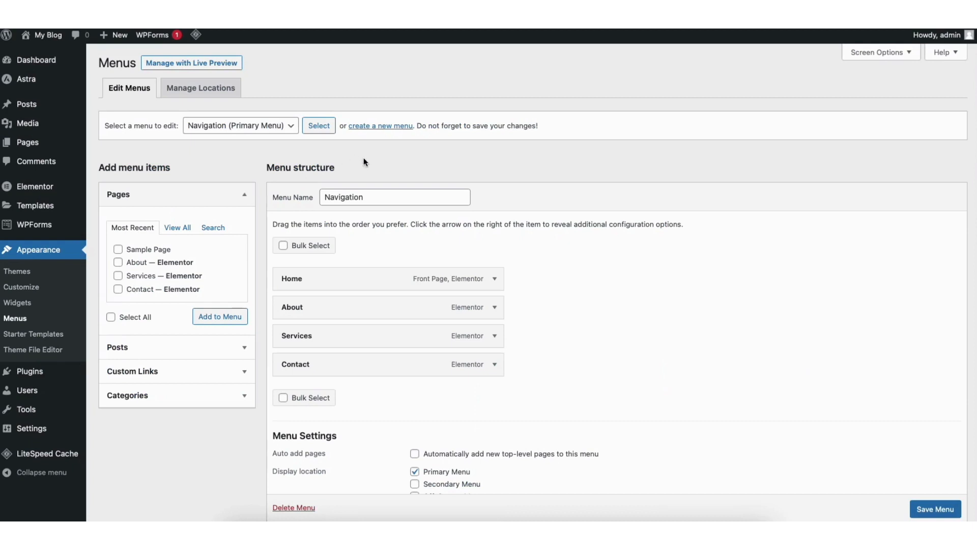
click(495, 279)
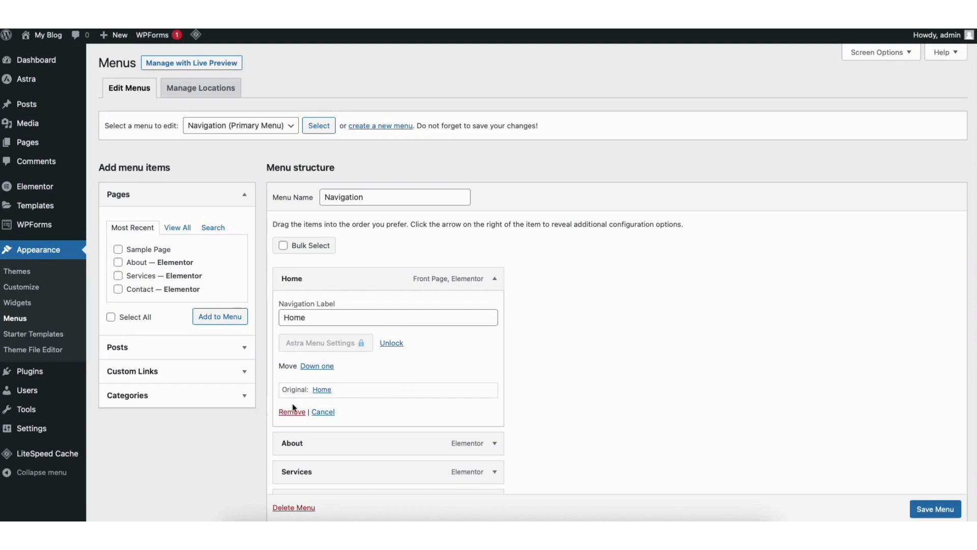
click(494, 280)
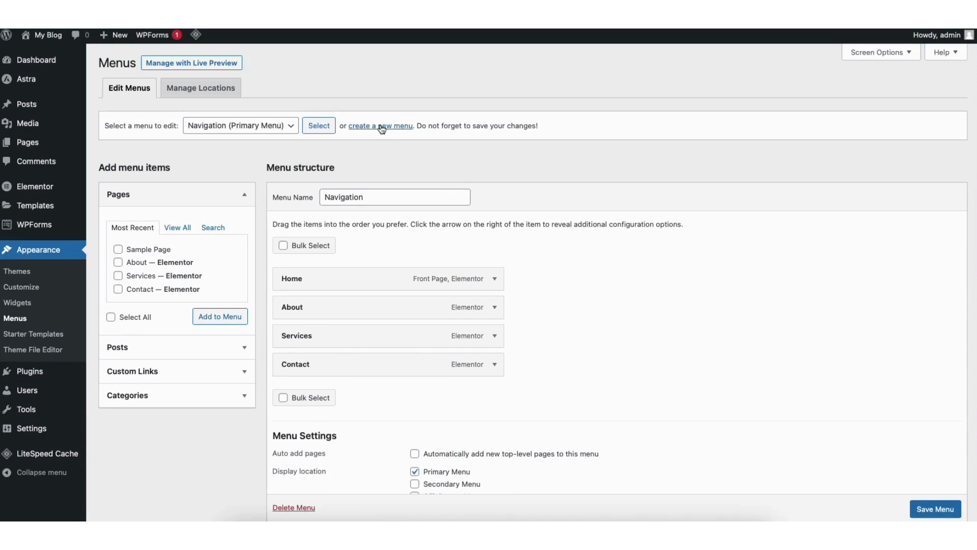
- Add Sample Page to the Navigation menu and nest it as a sub item under Services
click(118, 249)
click(219, 316)
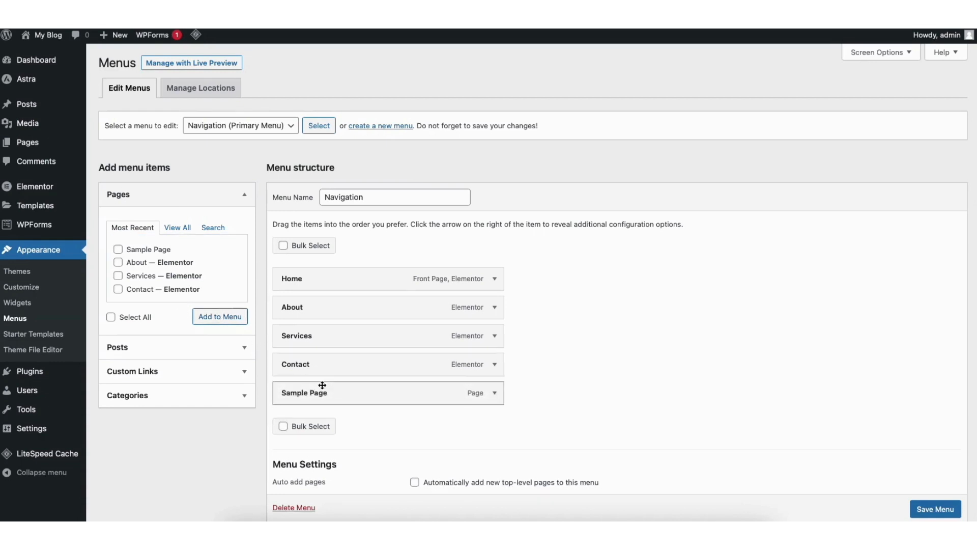
drag(328, 395, 351, 364)
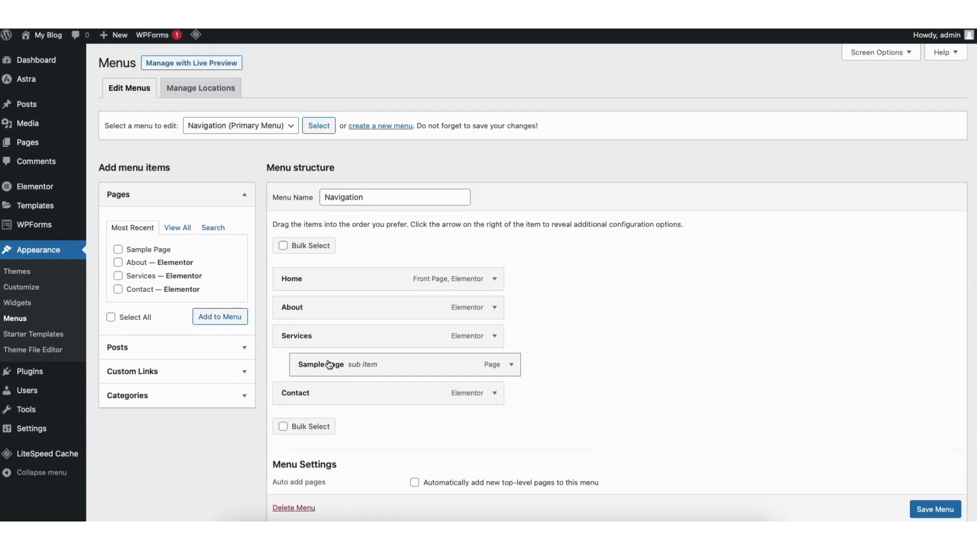
- Add a second Sample Page entry to the menu as another sub item under Services
click(119, 249)
click(206, 317)
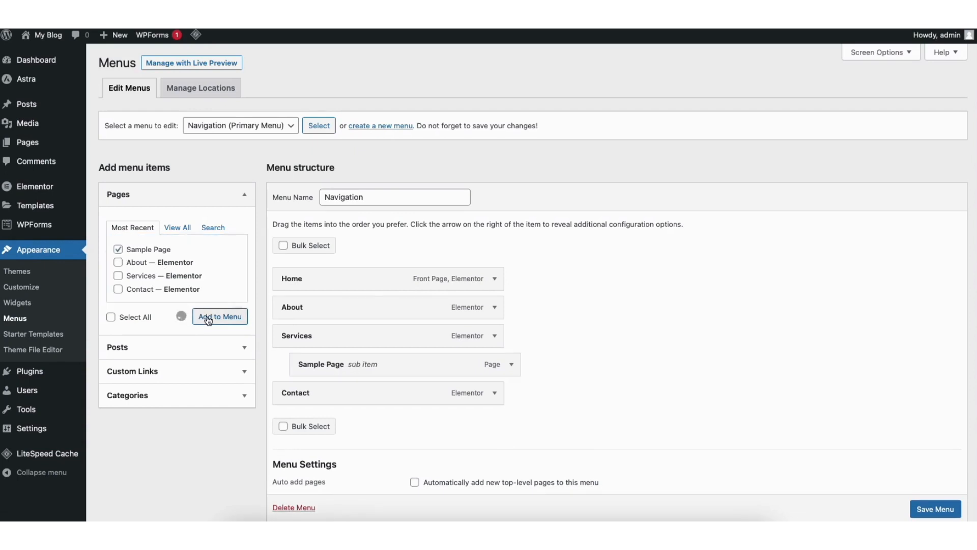
drag(321, 422, 344, 398)
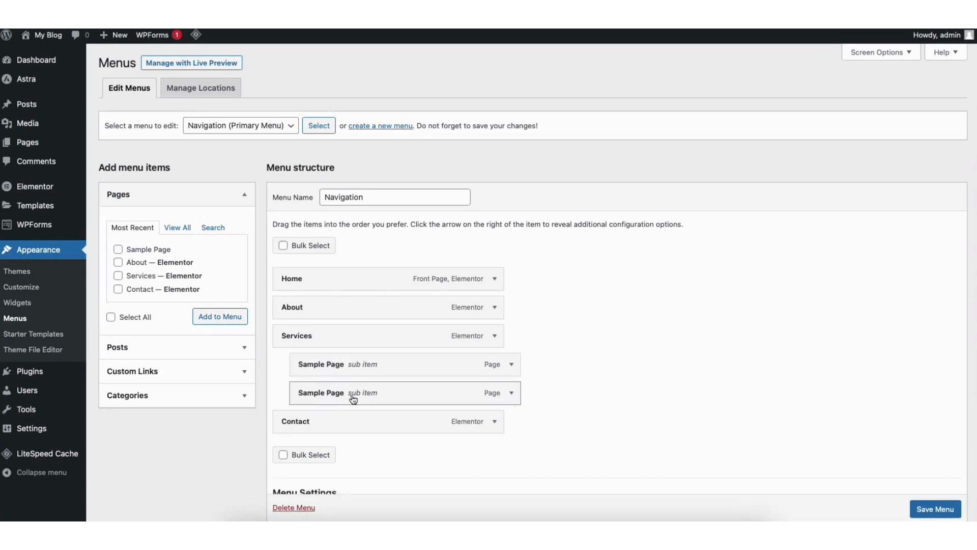
- Save the Navigation menu and check the Services submenu on the live site
click(925, 510)
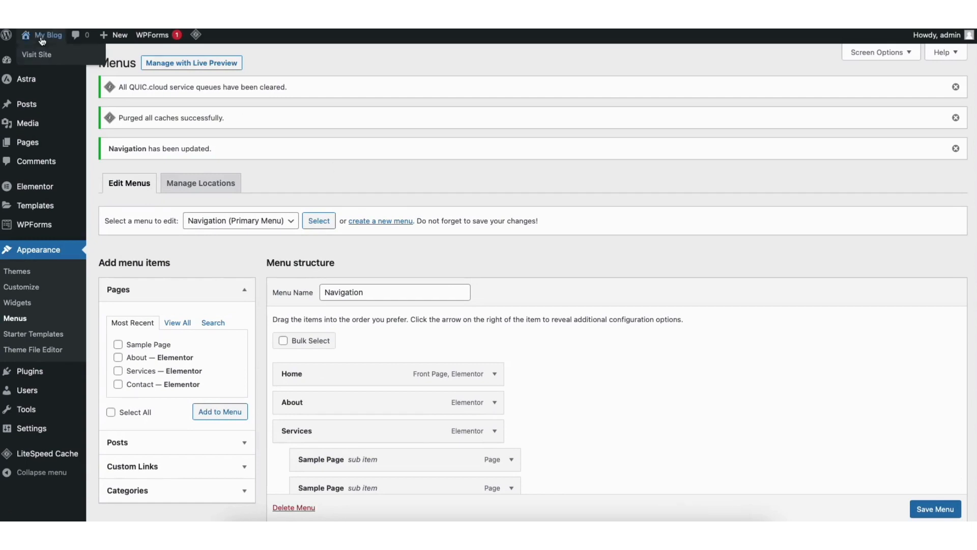
click(39, 51)
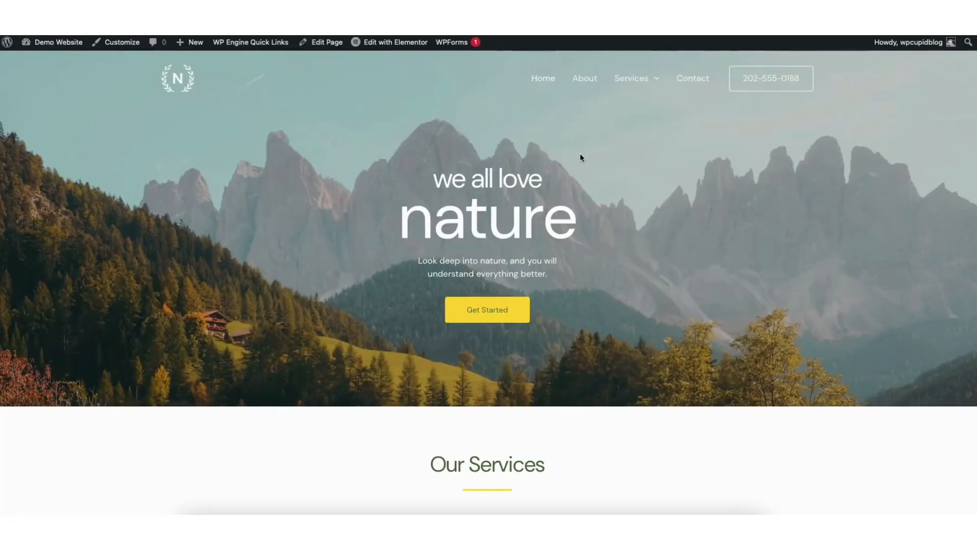
mouse_move(640, 82)
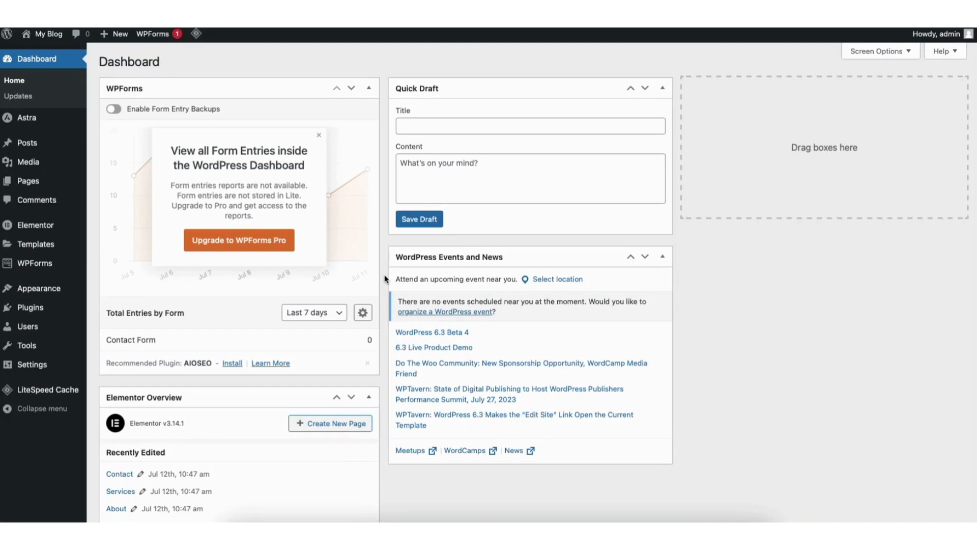
- Open the theme customizer's Footer Builder and inspect the HTML 1 element's settings
mouse_move(43, 294)
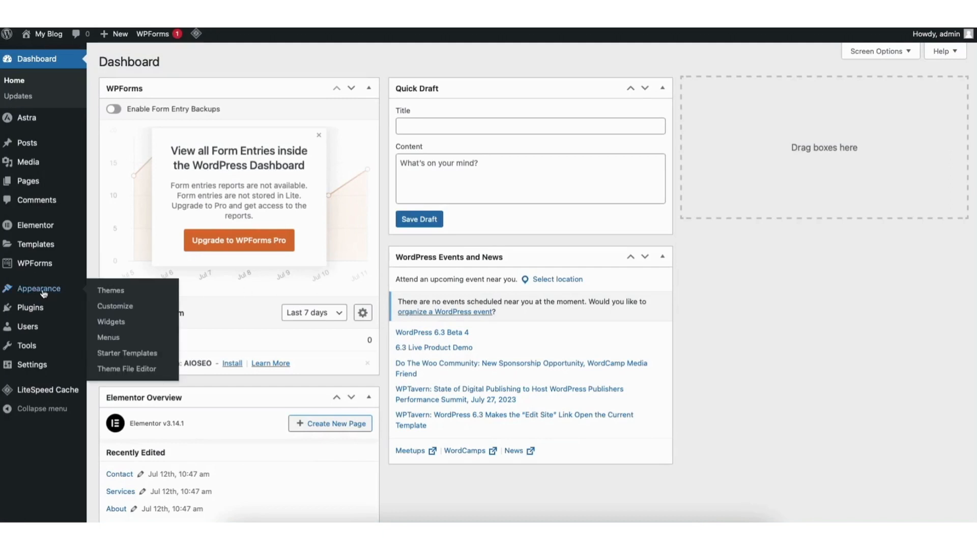
click(117, 307)
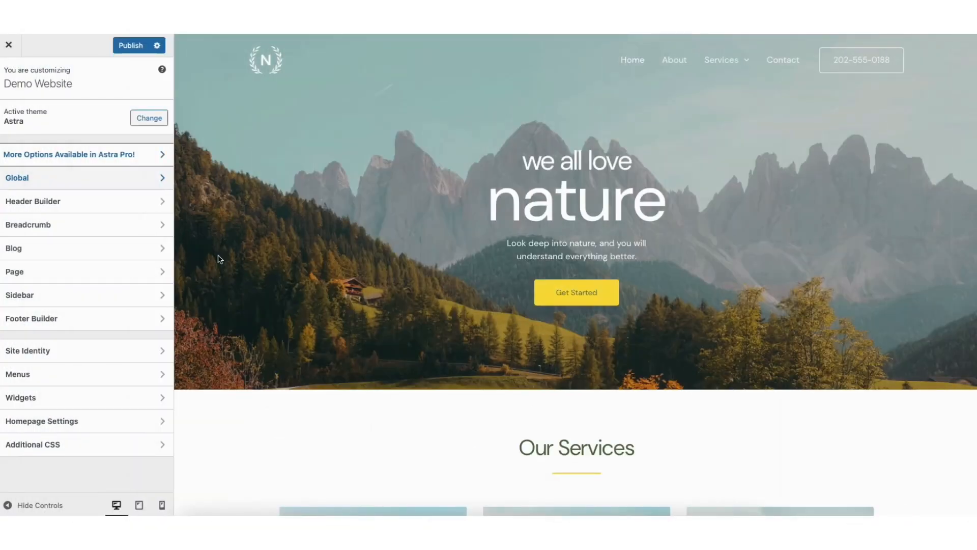
click(66, 319)
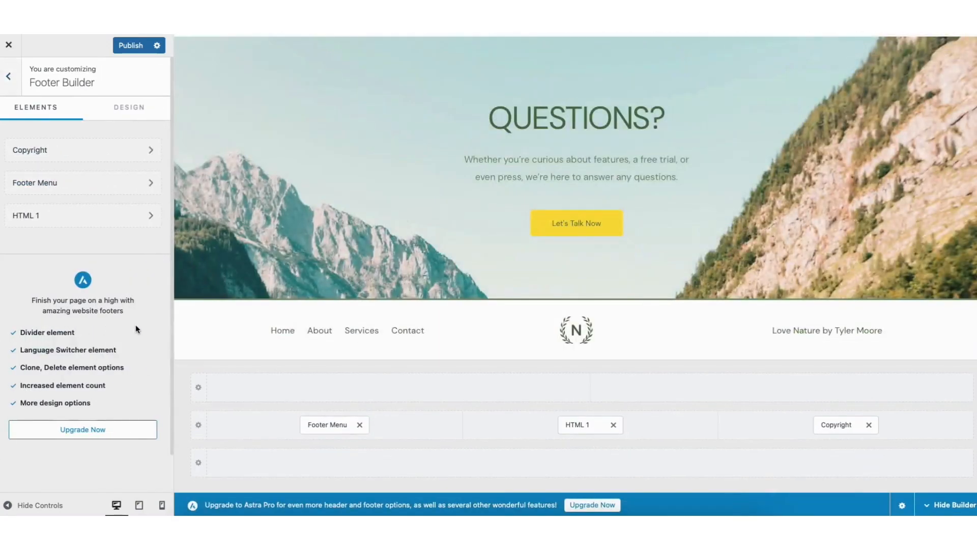
click(583, 427)
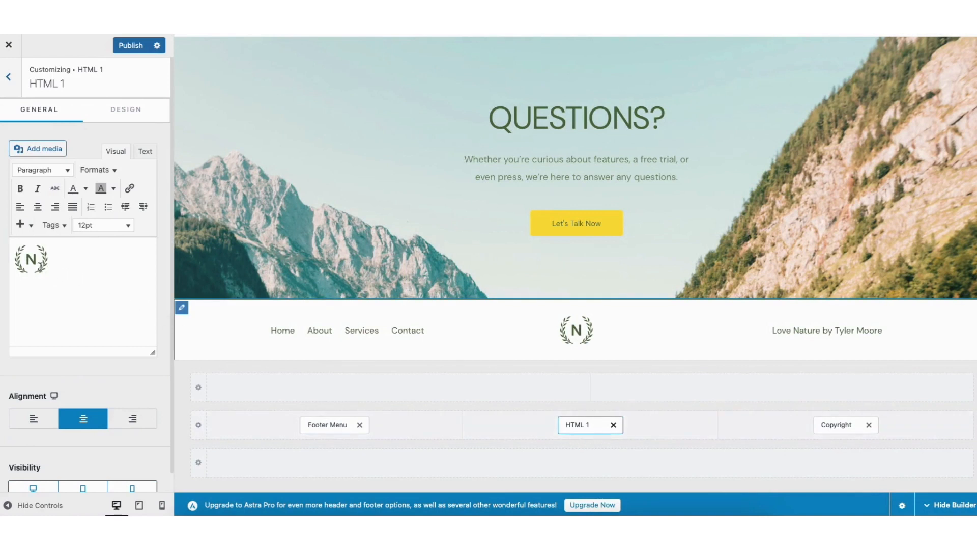
- Try Widget 1 in the first column of the footer's empty above row, then remove it
click(400, 388)
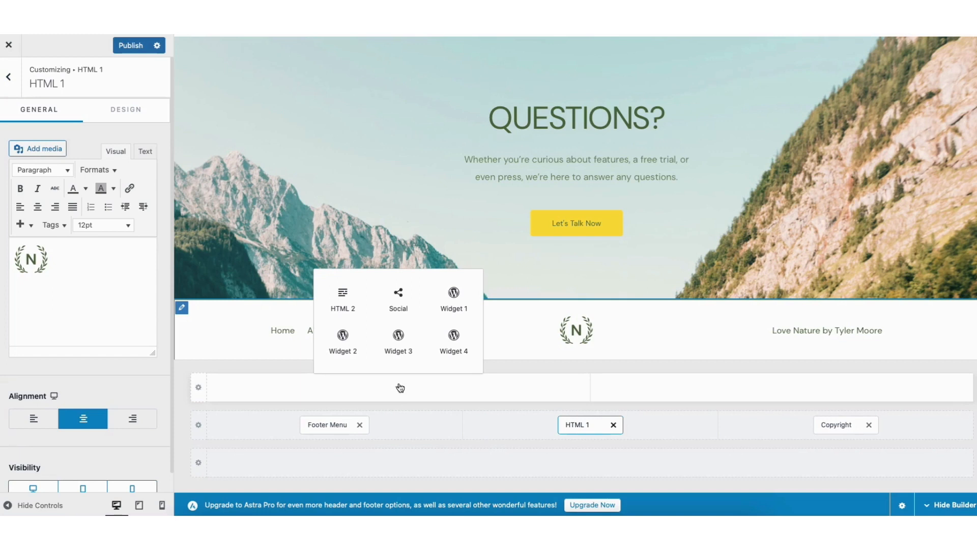
click(452, 302)
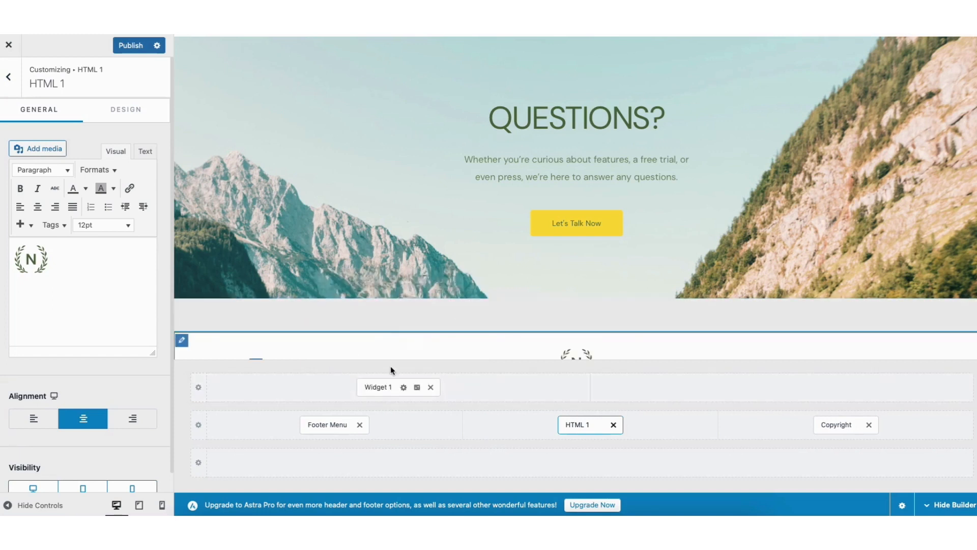
click(418, 388)
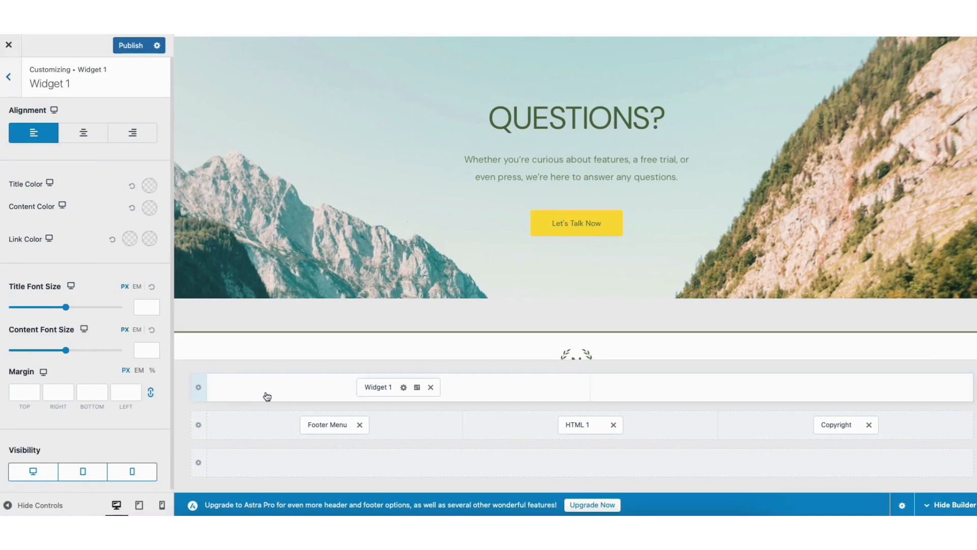
click(430, 387)
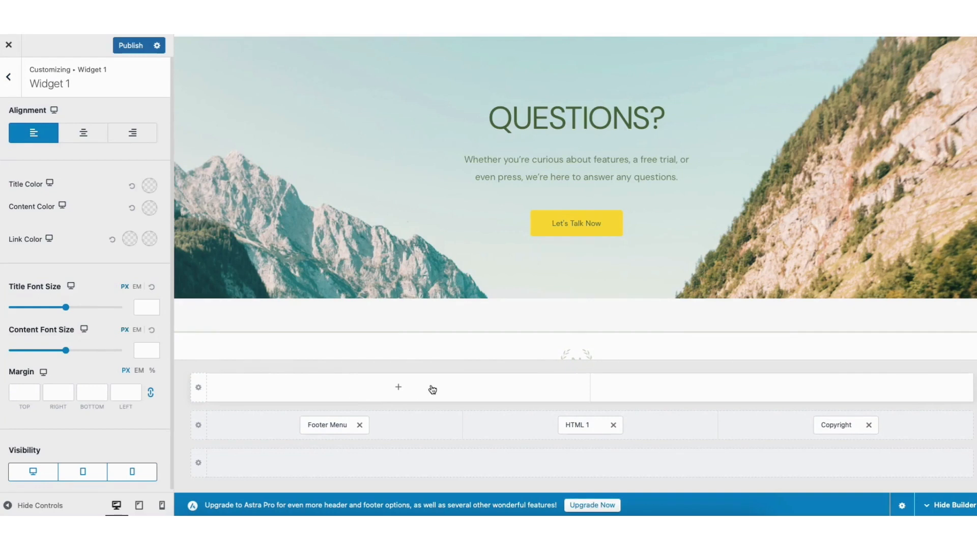
- Examine the Primary Footer's column and layout options and the elements available for the empty row above it
mouse_move(207, 331)
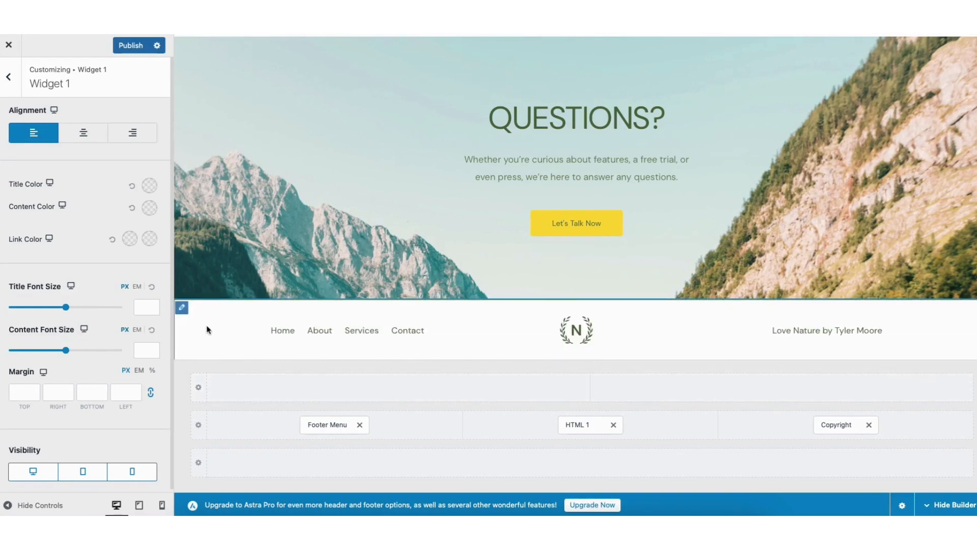
click(182, 308)
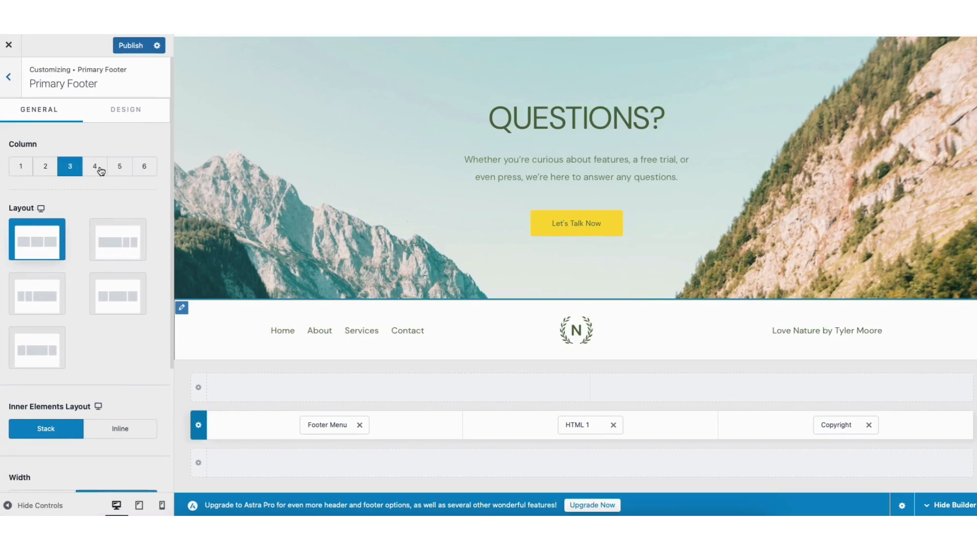
click(399, 388)
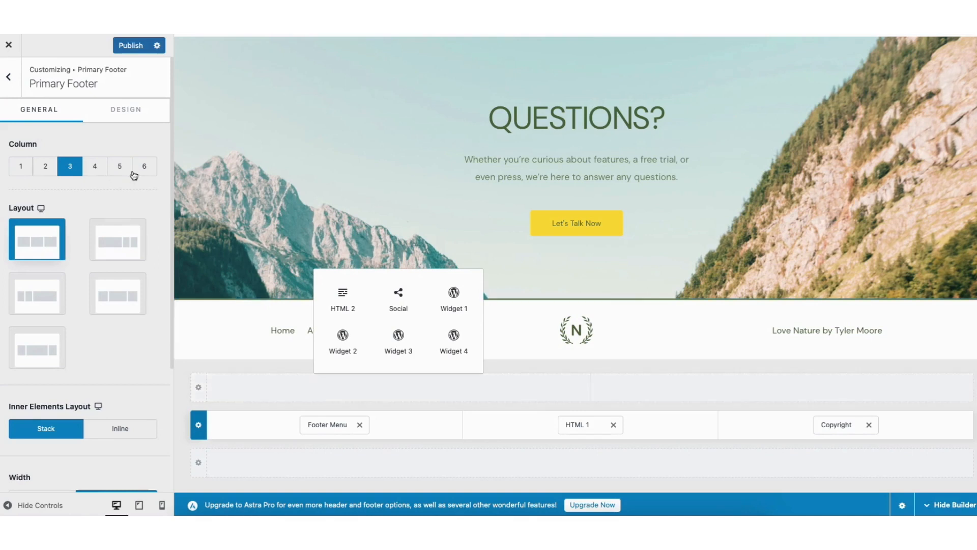
click(13, 78)
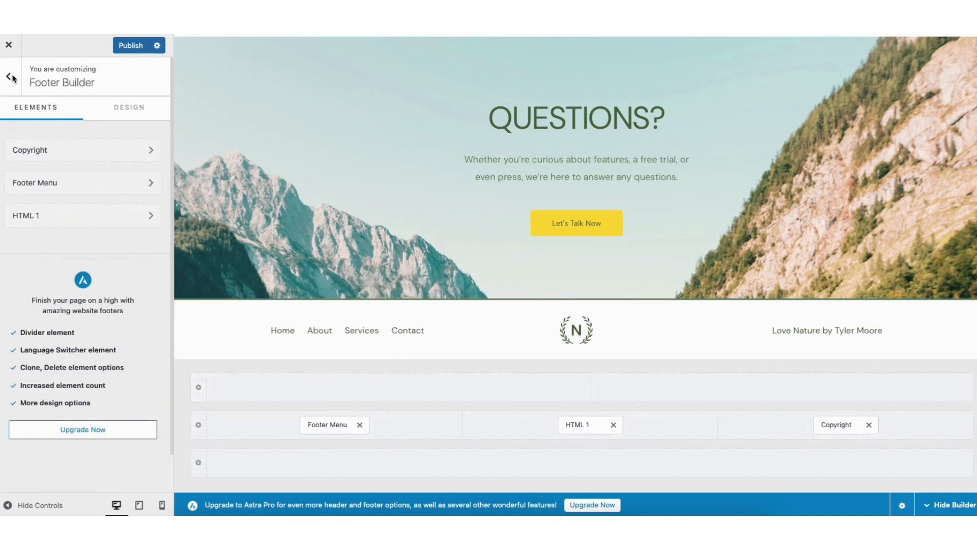
click(14, 77)
- Open Site Identity and review the upload and media library options for choosing a site icon
click(44, 358)
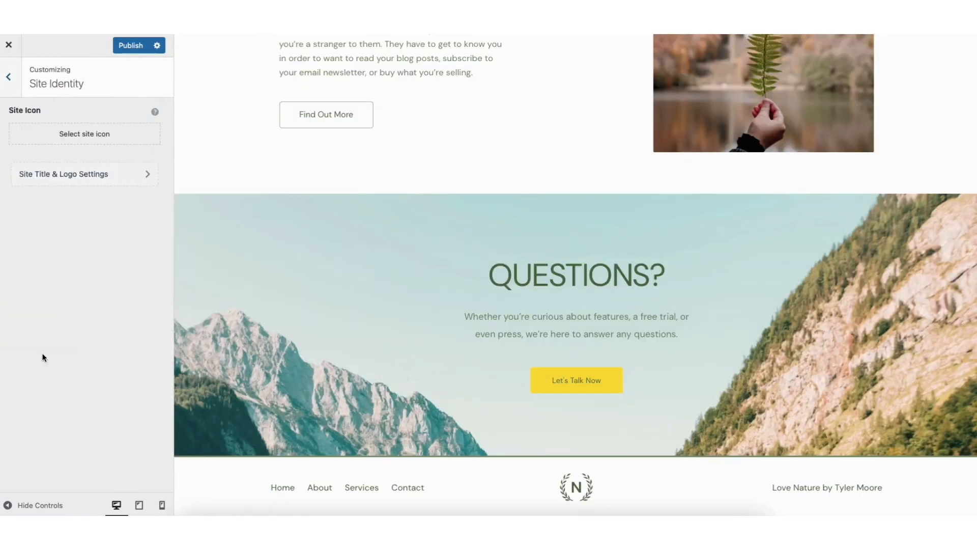
click(88, 136)
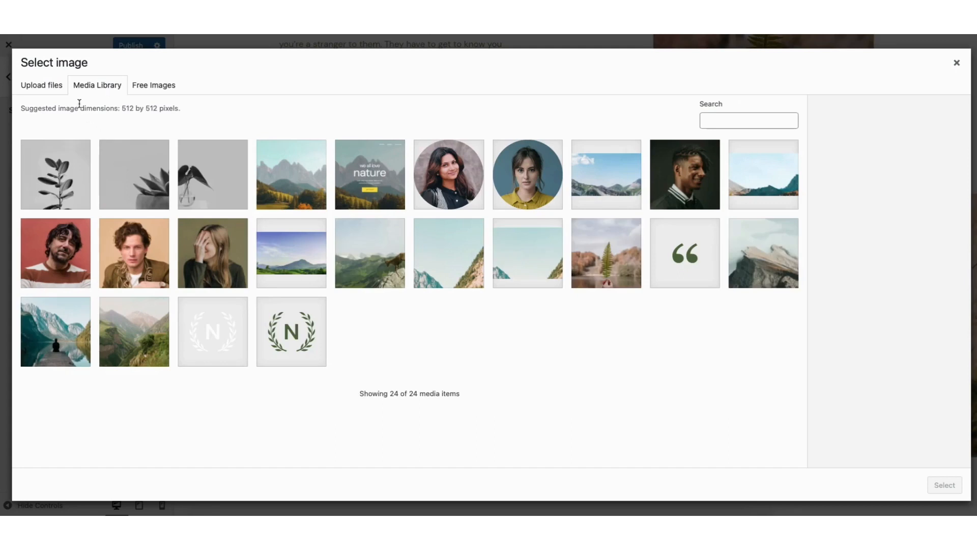
click(52, 87)
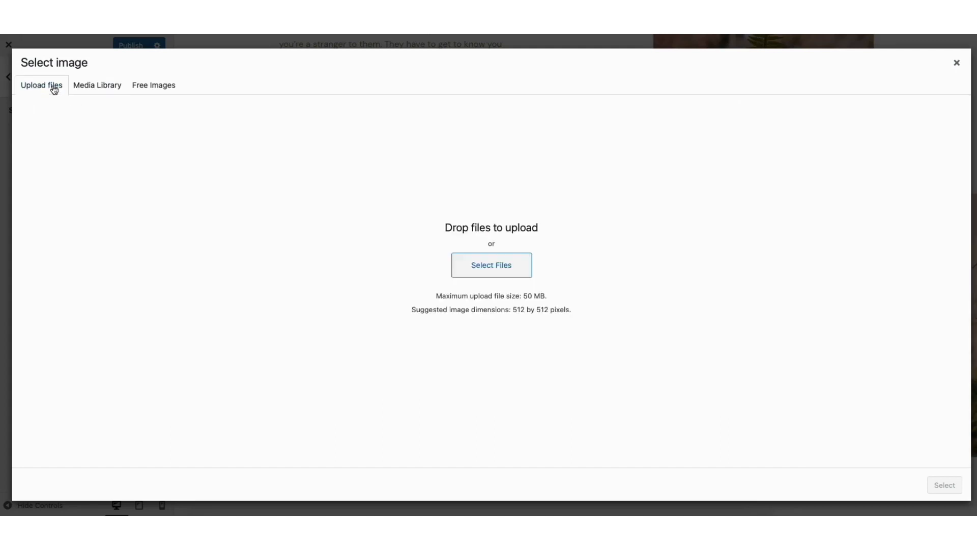
click(100, 86)
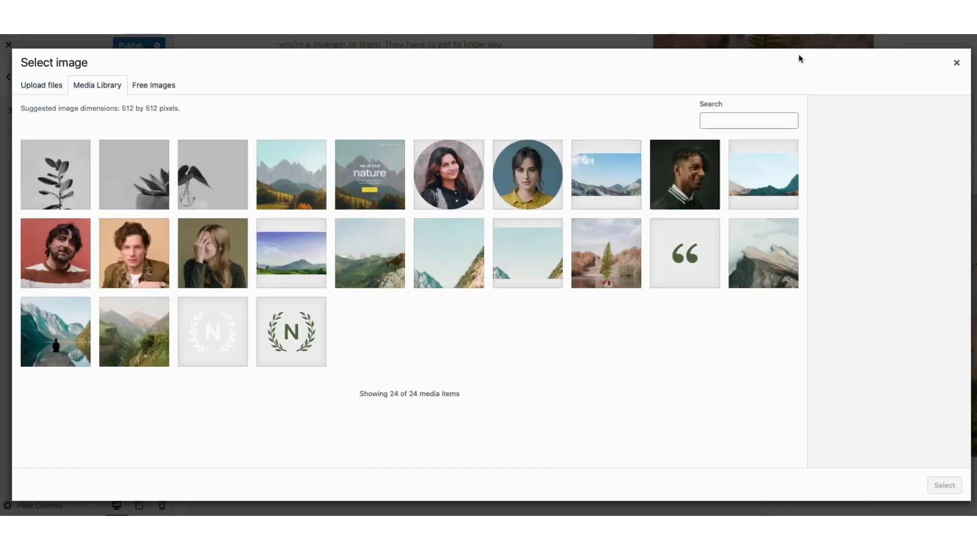
click(956, 62)
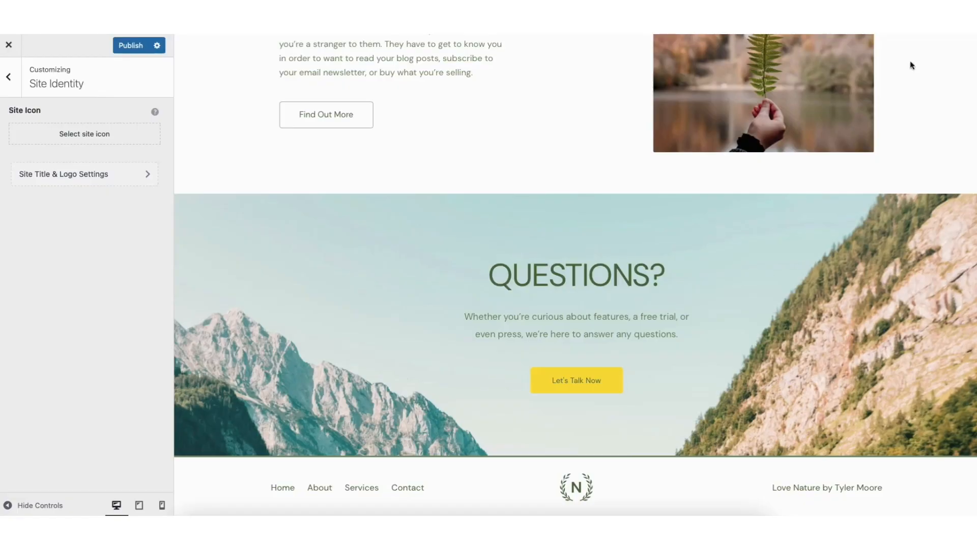
- Review the Site Title & Logo settings and return to the main customizer options
click(84, 174)
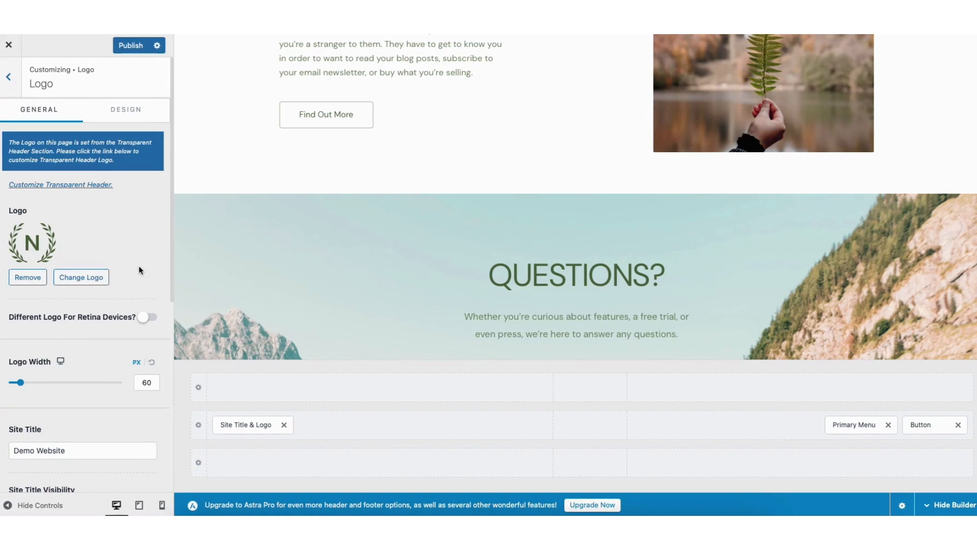
click(11, 79)
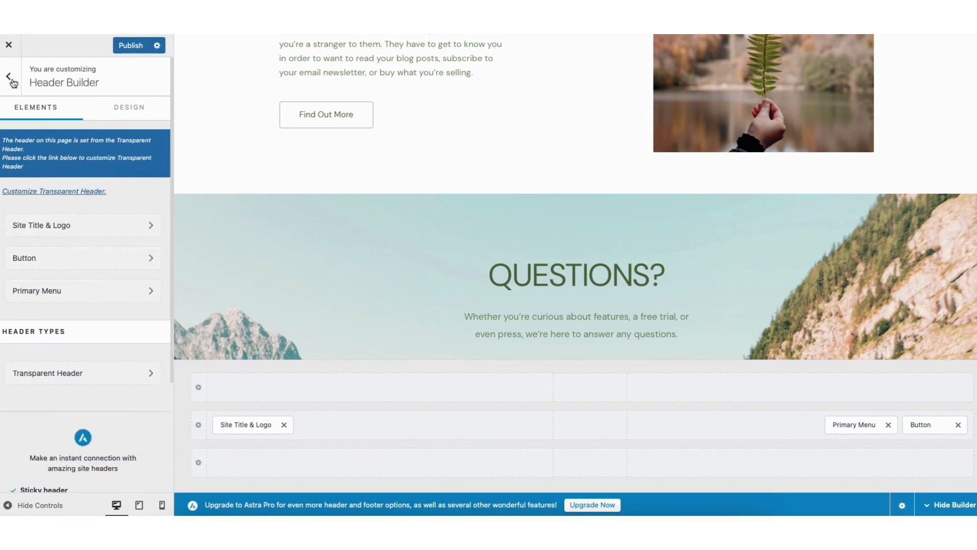
click(12, 80)
- Review the Typography, Colors and Buttons options in the Global settings
click(43, 175)
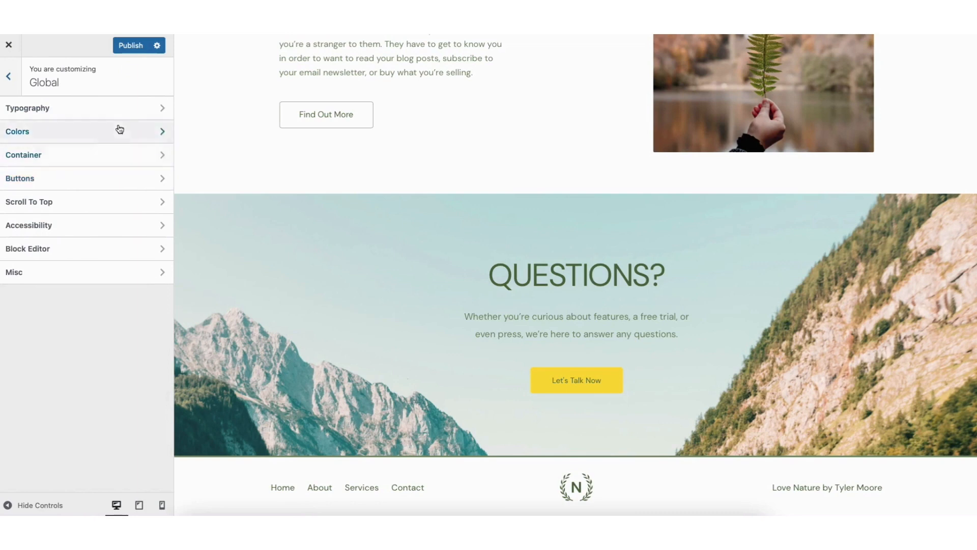
click(139, 107)
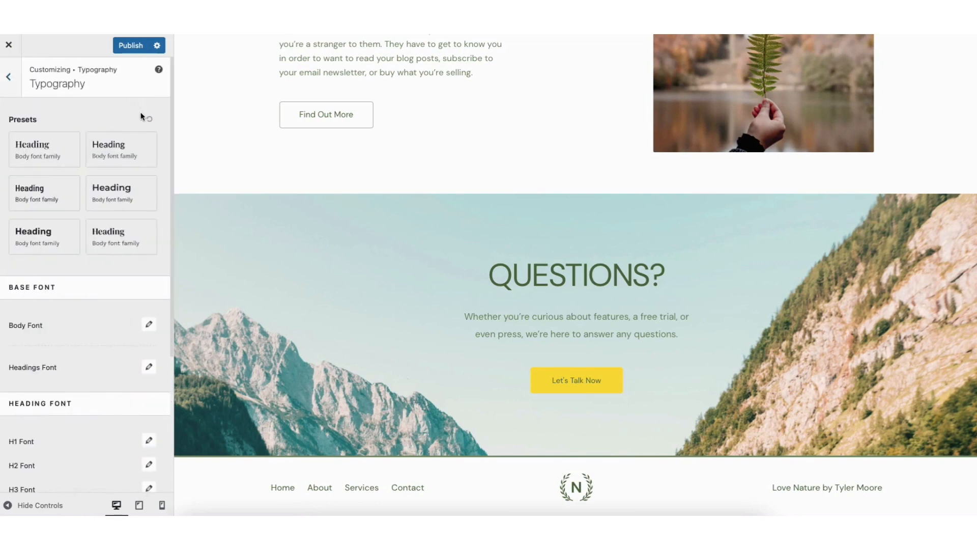
click(8, 76)
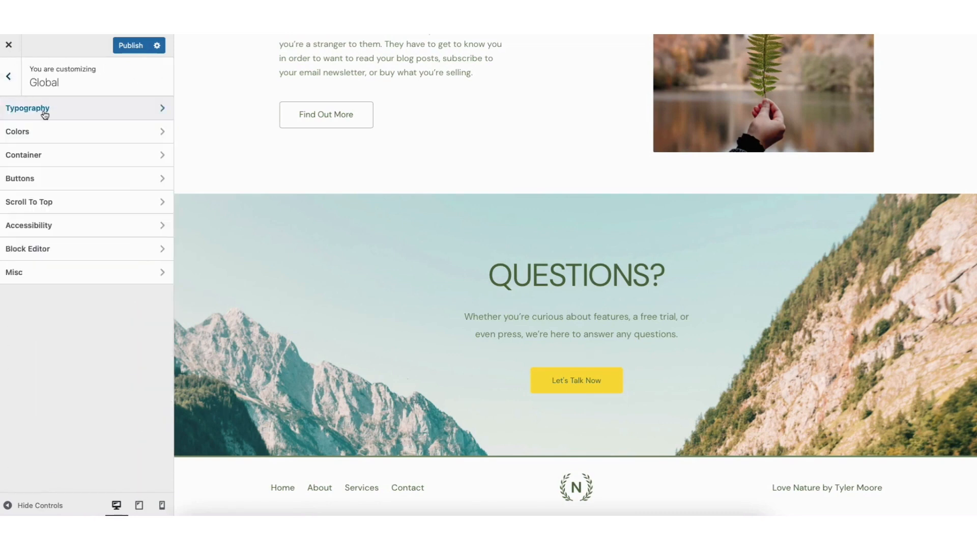
click(59, 132)
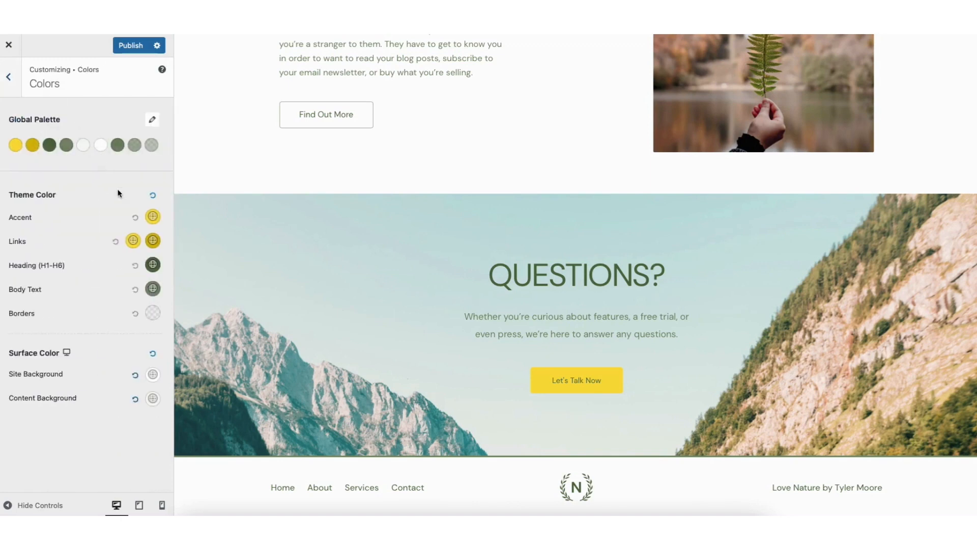
click(11, 77)
click(78, 181)
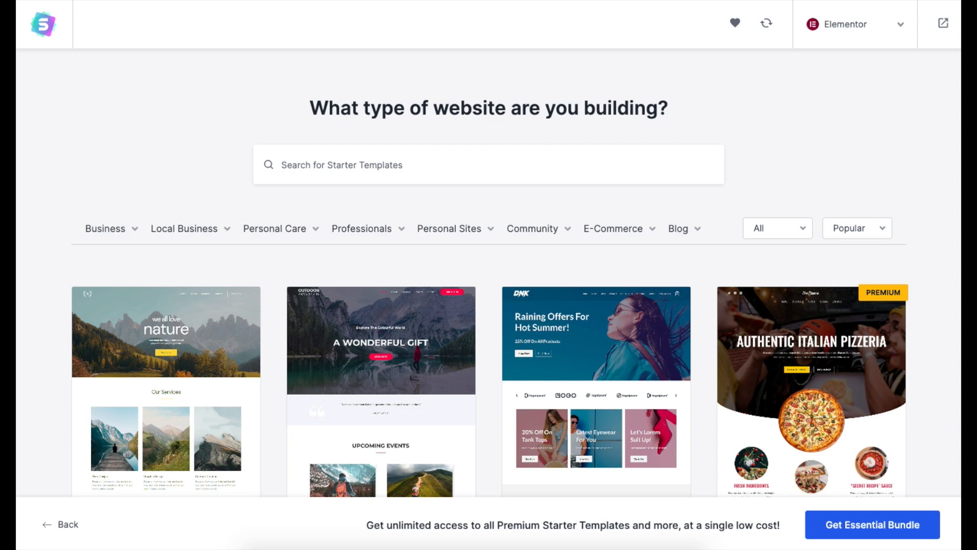
scroll(488, 275, down, 5)
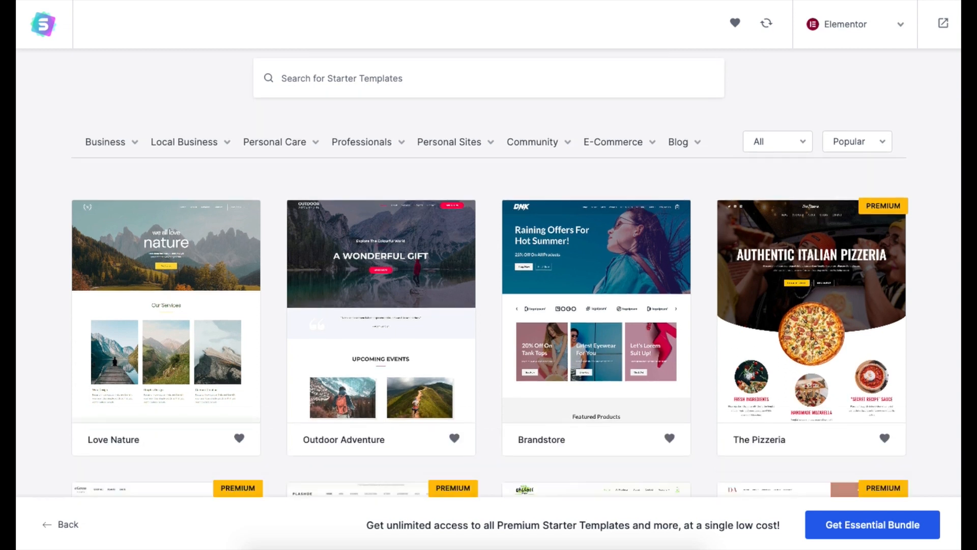
scroll(489, 275, down, 3)
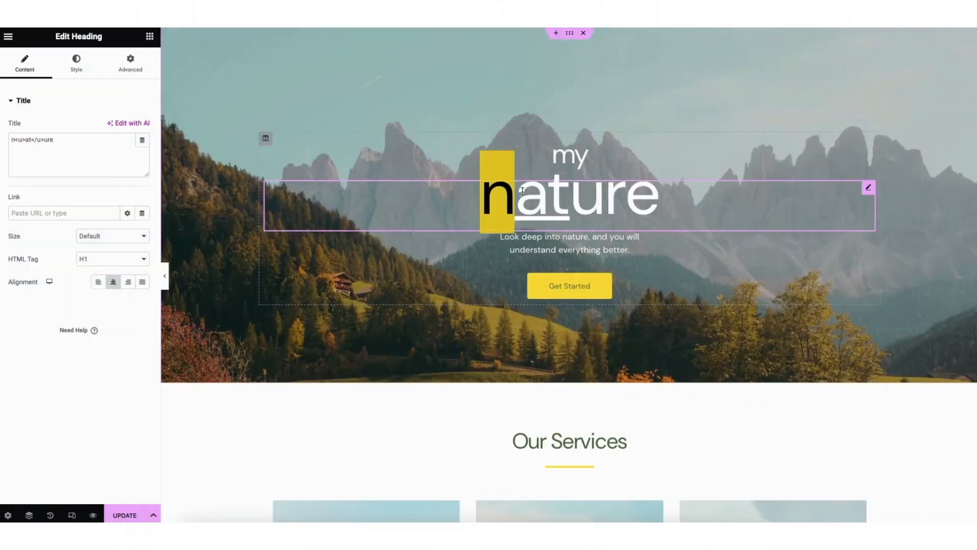
- Replace the large "nature" hero heading with "DEMO WEBSITE" in the Elementor editor
drag(522, 191, 665, 189)
text(DEMO WEB)
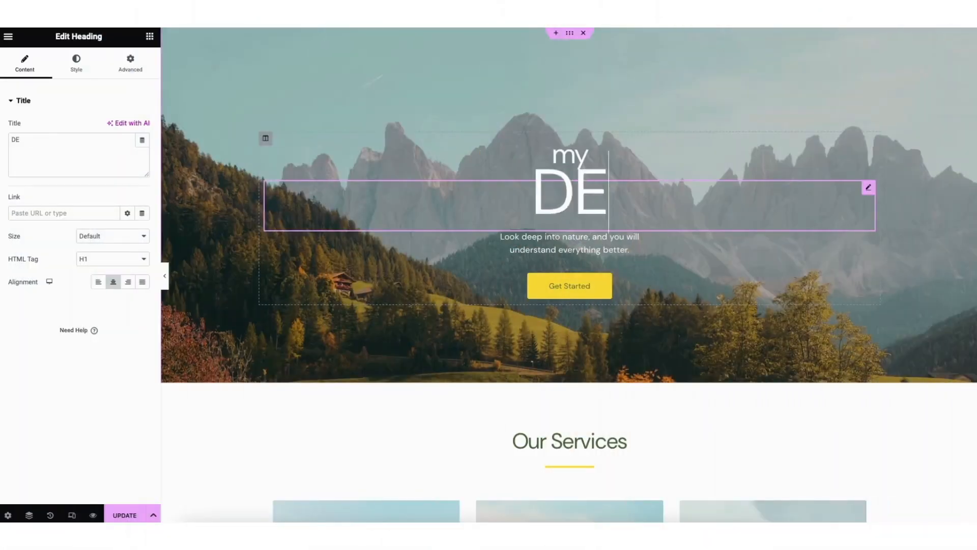
text(SITE)
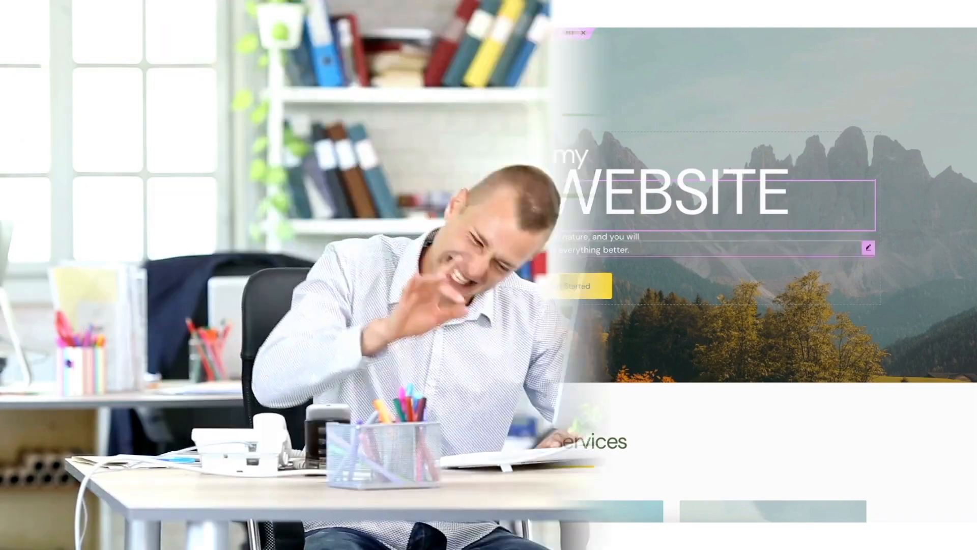